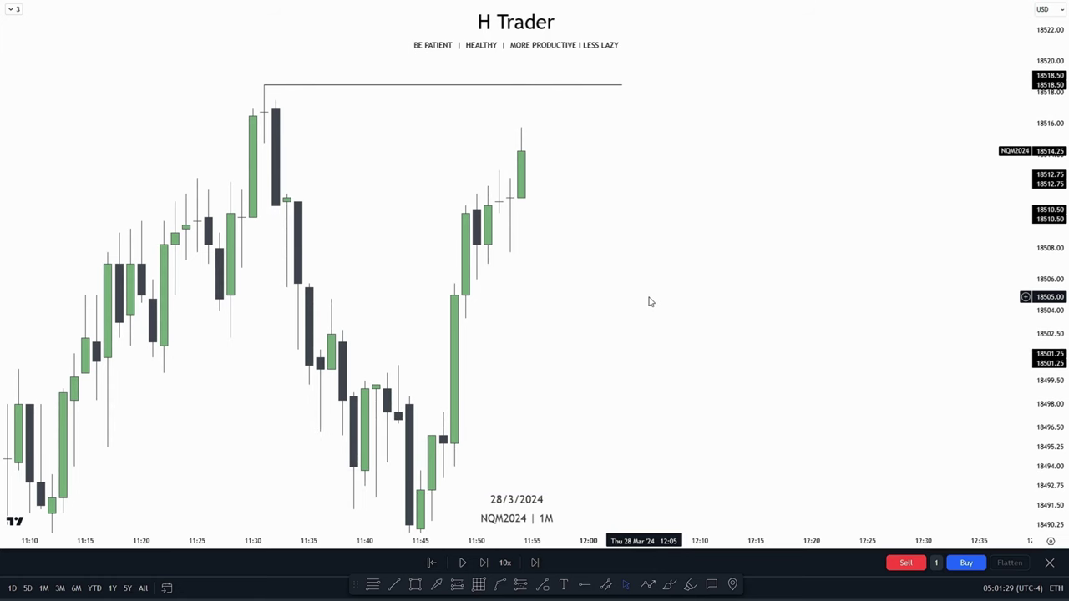
- Examine the 1-minute NQM2024 expansion leg from the 11:45 low toward the marked 11:31 high and its down-close candle at 11:50
{"action": "left_click_drag", "start_coordinate": [647, 301], "coordinate": [632, 242]}
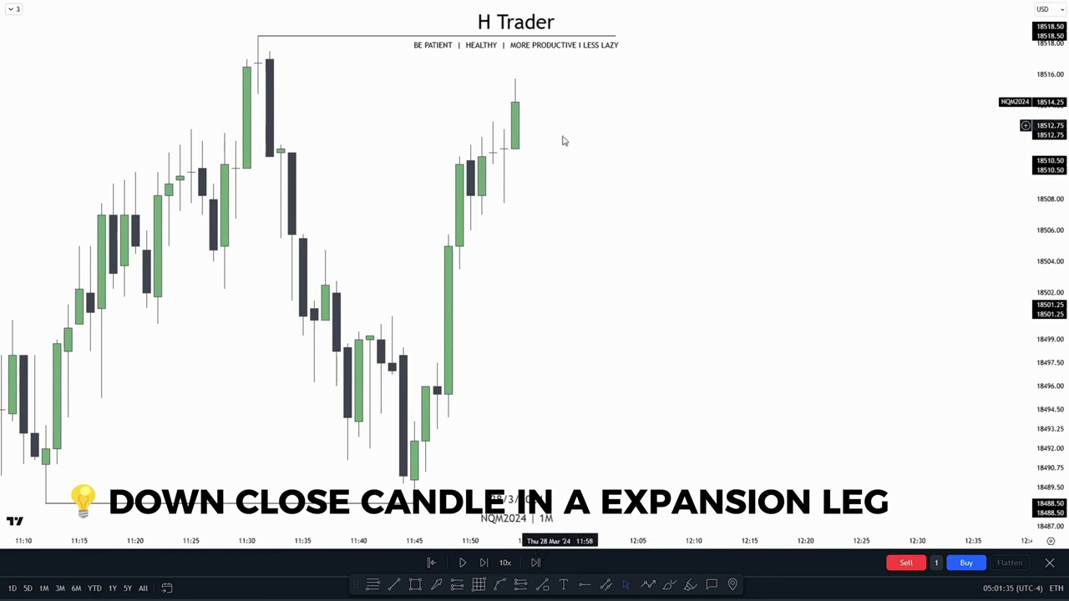
{"action": "left_click_drag", "start_coordinate": [590, 377], "coordinate": [642, 334]}
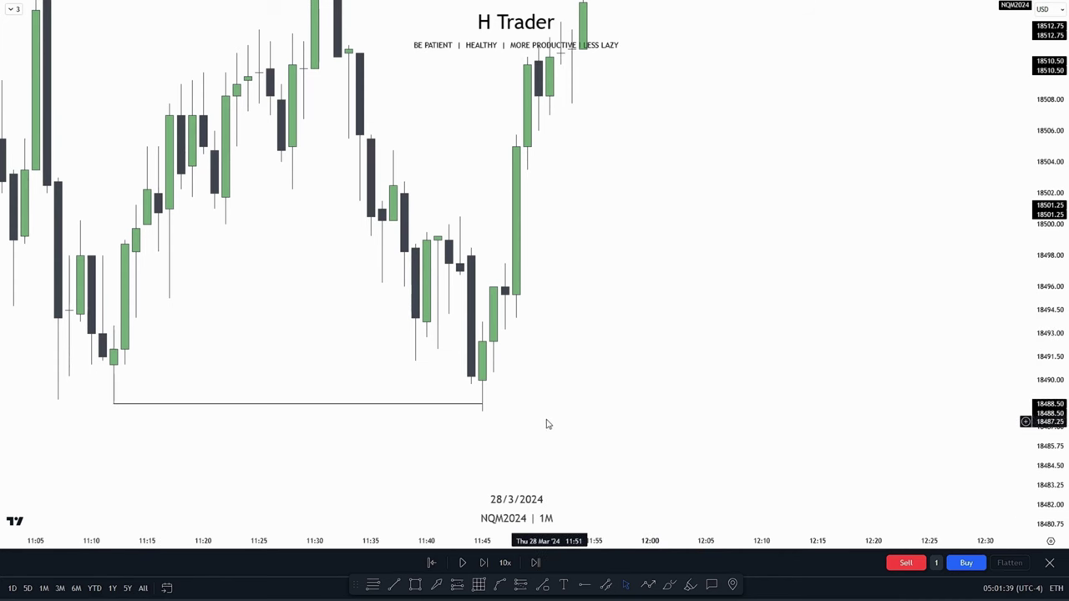
{"action": "left_click_drag", "start_coordinate": [589, 349], "coordinate": [522, 418]}
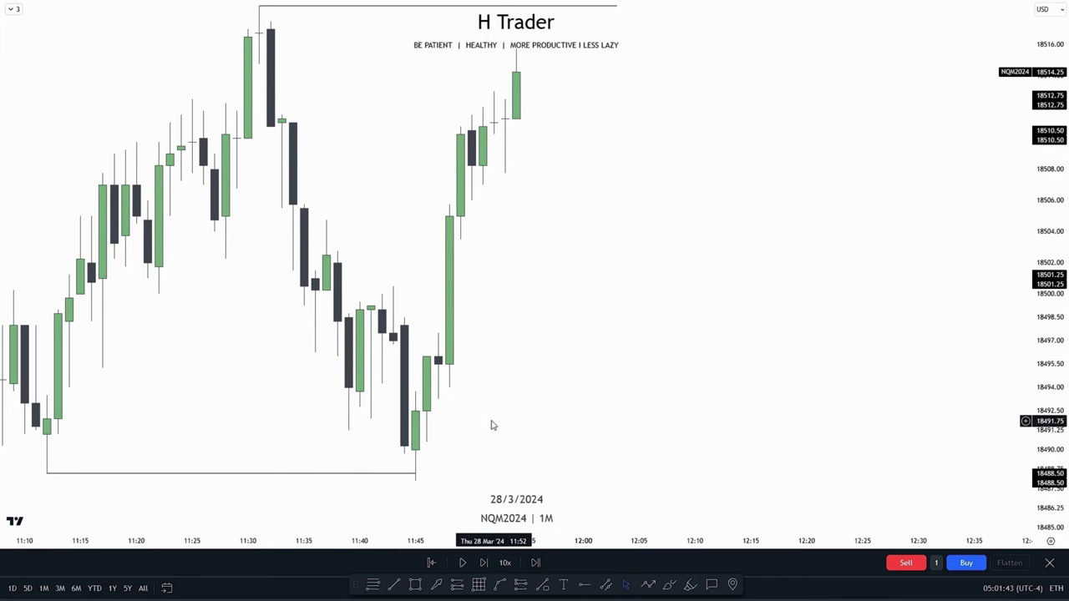
{"action": "left_click_drag", "start_coordinate": [490, 415], "coordinate": [499, 436]}
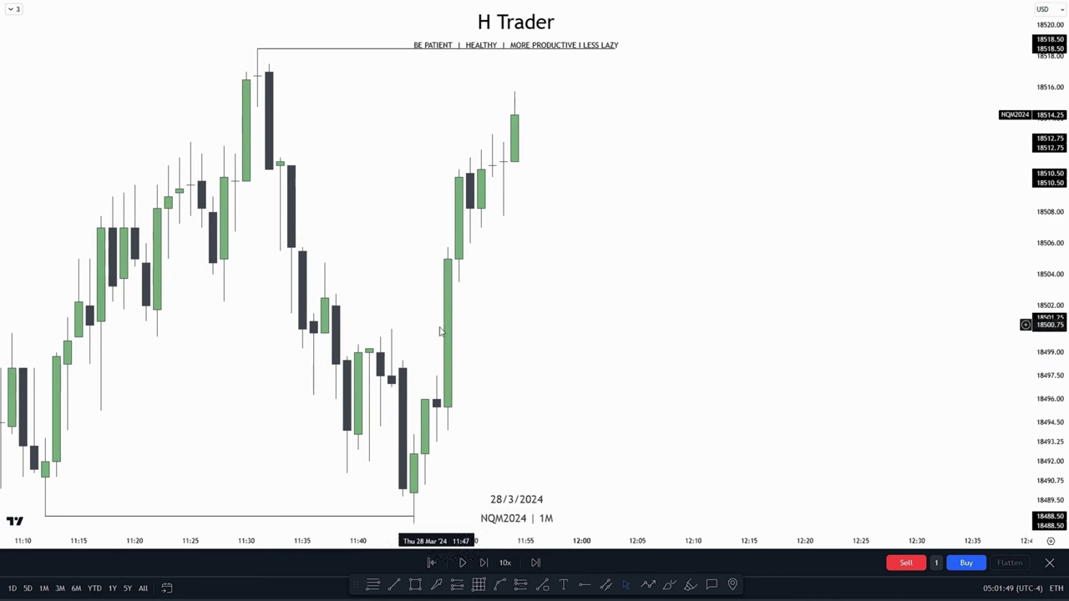
{"action": "left_click_drag", "start_coordinate": [618, 312], "coordinate": [628, 383]}
{"action": "left_click_drag", "start_coordinate": [526, 321], "coordinate": [520, 376]}
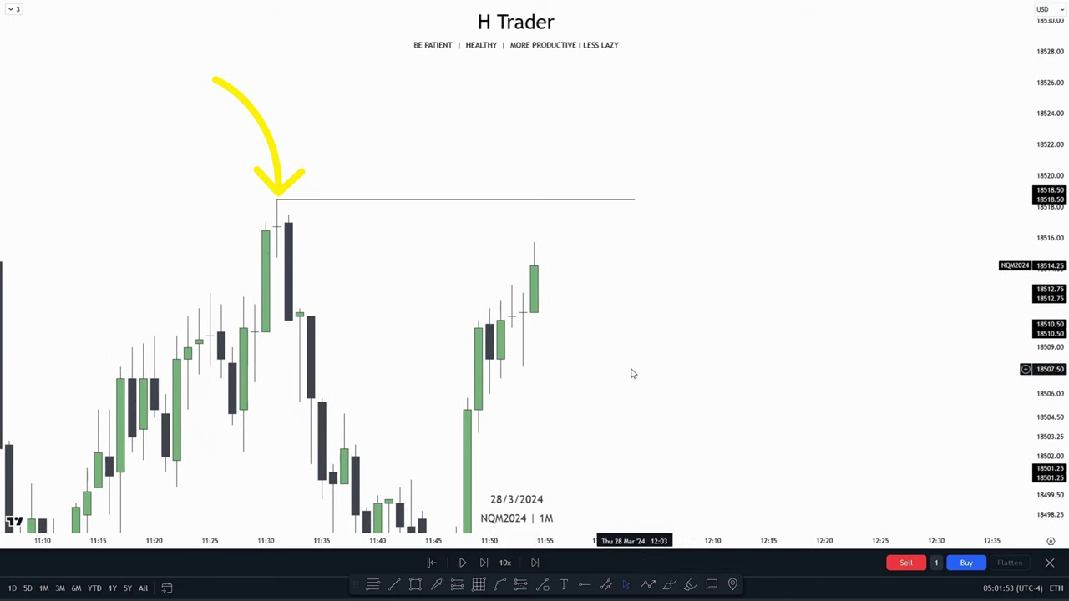
{"action": "left_click_drag", "start_coordinate": [630, 434], "coordinate": [545, 367]}
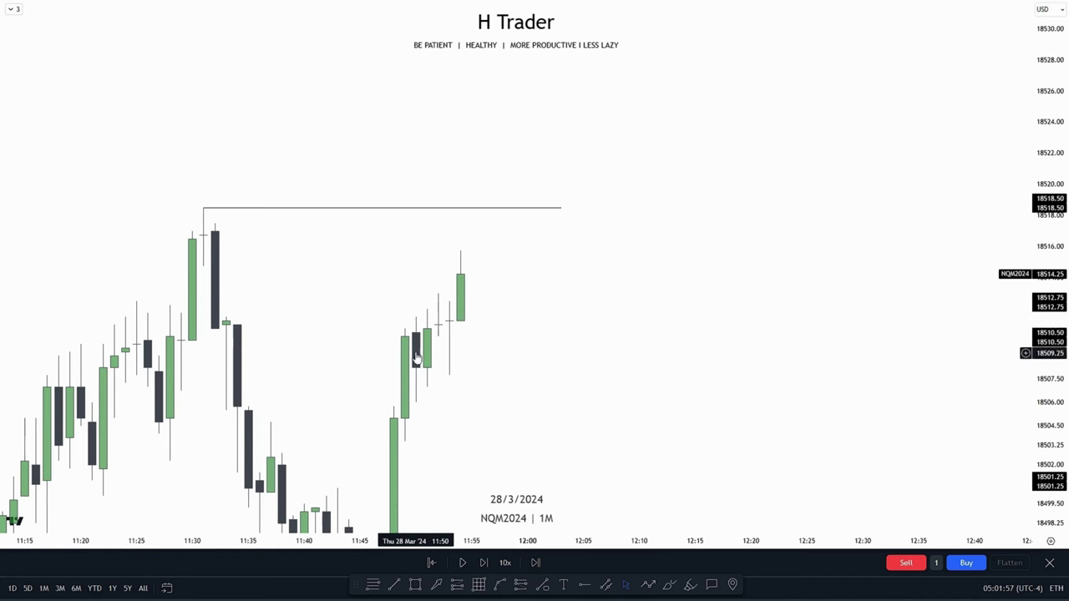
{"action": "left_click_drag", "start_coordinate": [415, 350], "coordinate": [437, 298]}
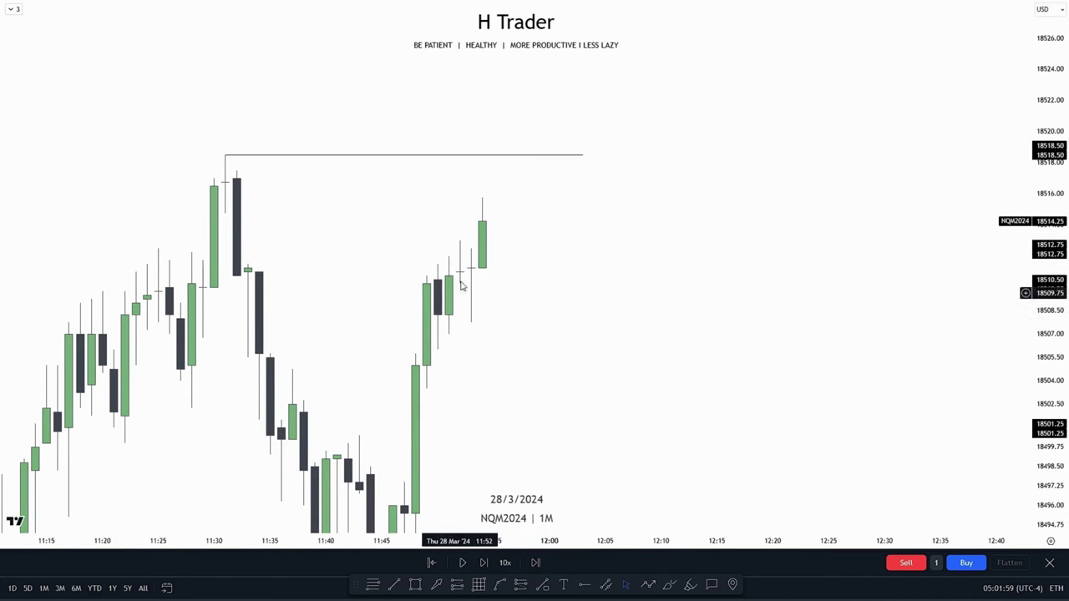
- Mark the 11:50 down-close candle with a rectangle from 18506.00 to 18511.50 and extend it to about 12:09
{"action": "left_click_drag", "start_coordinate": [521, 258], "coordinate": [481, 312]}
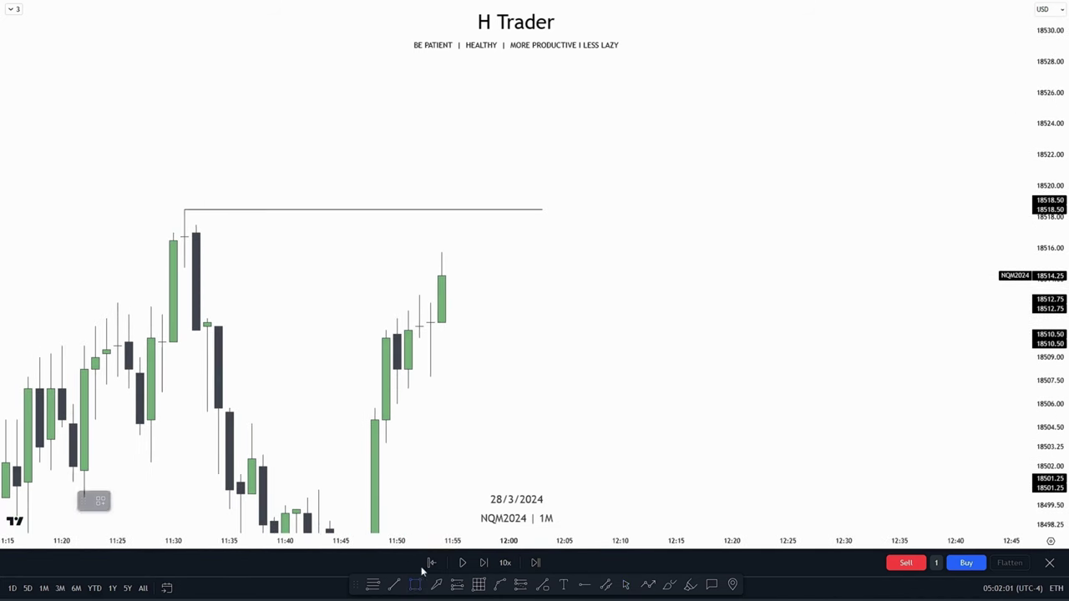
{"action": "left_click_drag", "start_coordinate": [397, 404], "coordinate": [397, 319]}
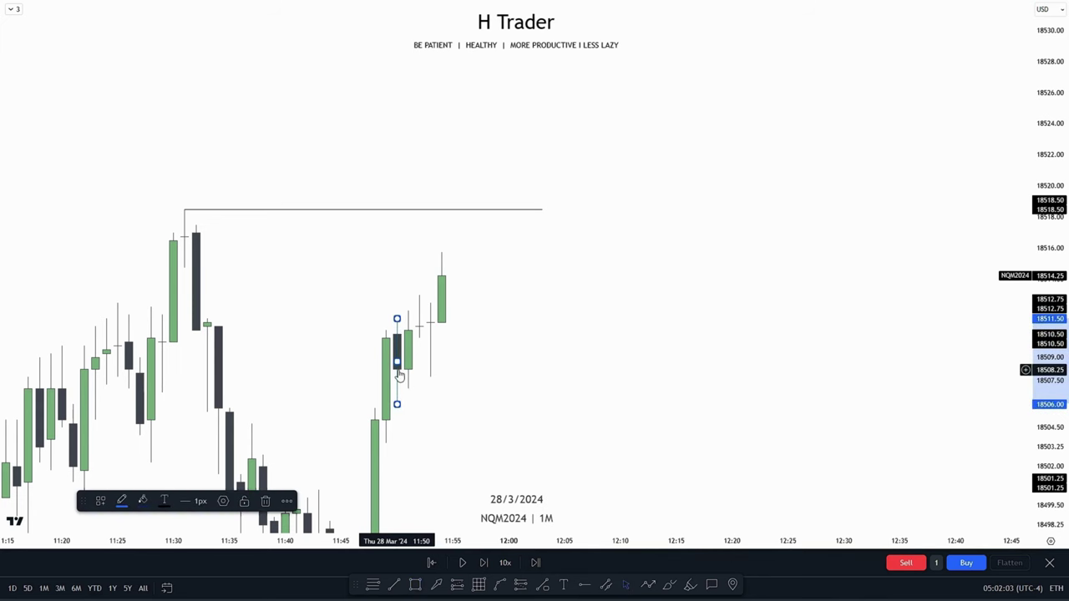
{"action": "left_click_drag", "start_coordinate": [398, 360], "coordinate": [609, 360]}
{"action": "key", "text": "Escape"}
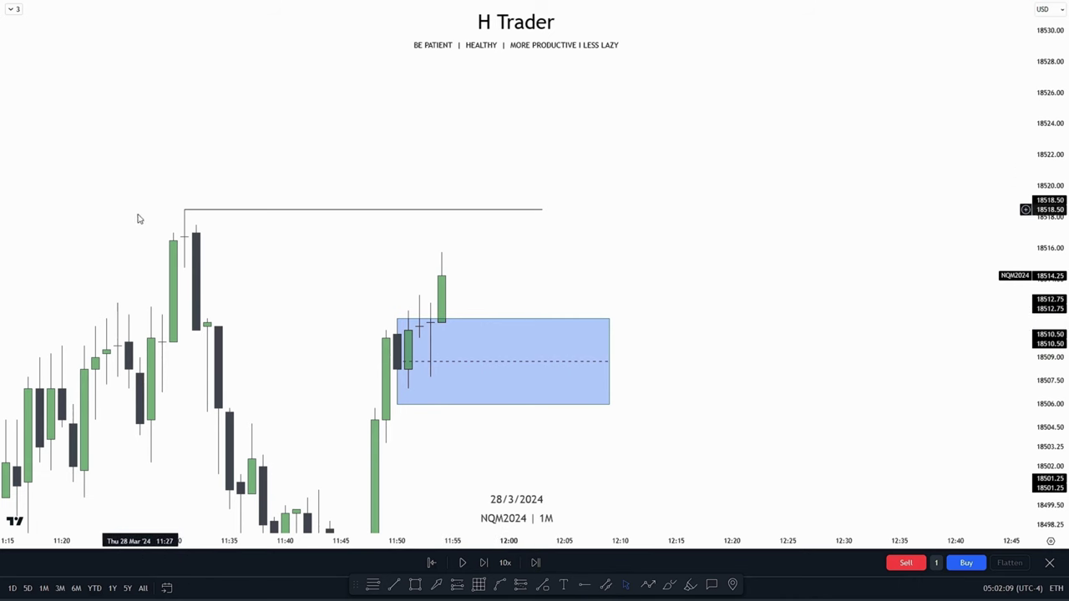
- Set the replay speed to 1x, play the replay forward to the 11:56 candle and pause it
{"action": "left_click", "coordinate": [509, 565]}
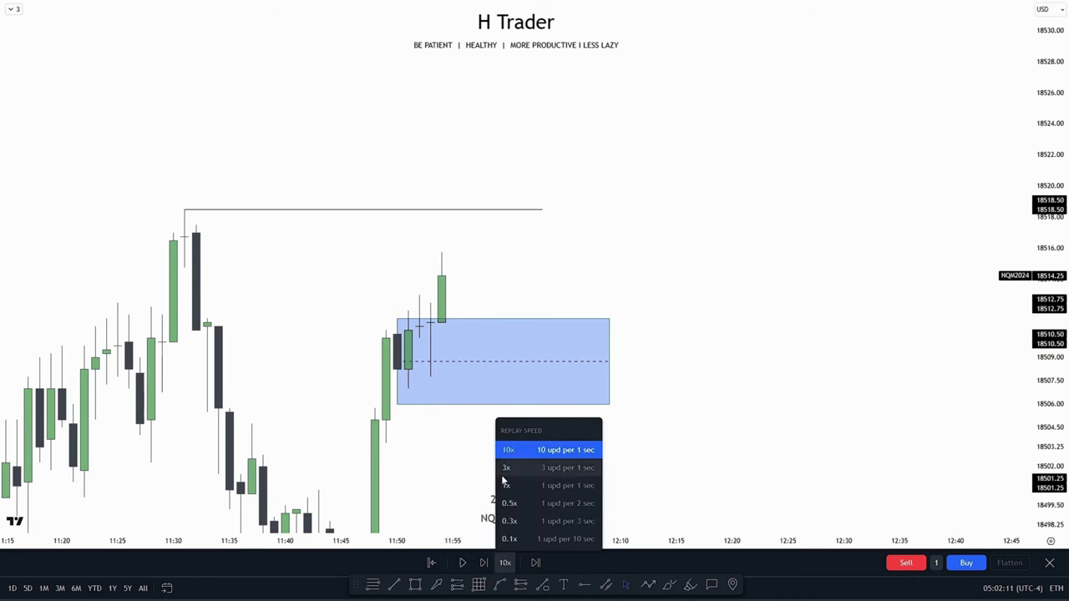
{"action": "left_click", "coordinate": [501, 532]}
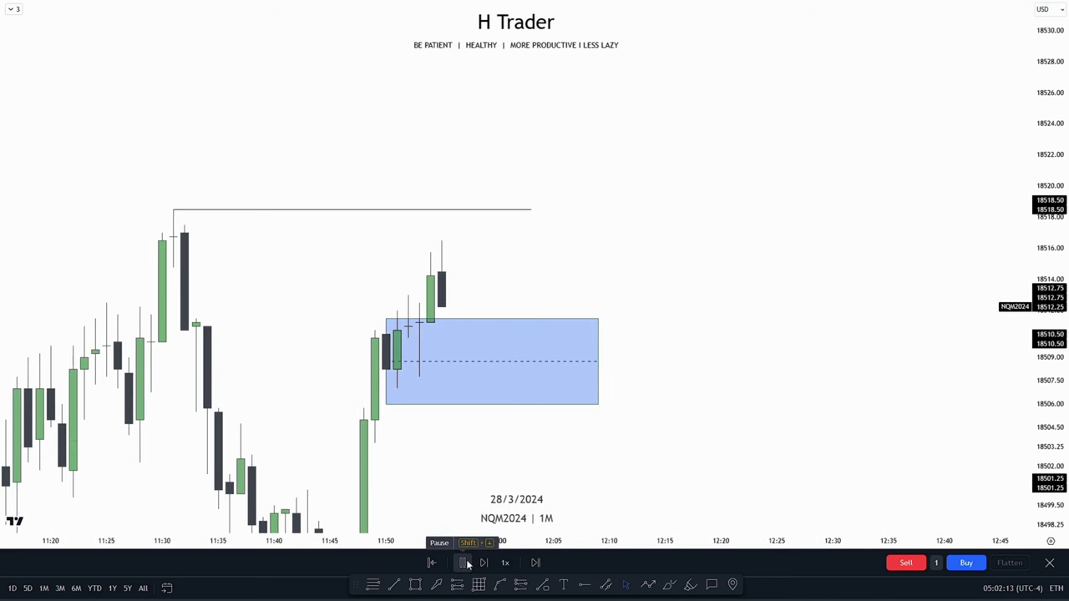
{"action": "left_click", "coordinate": [465, 563]}
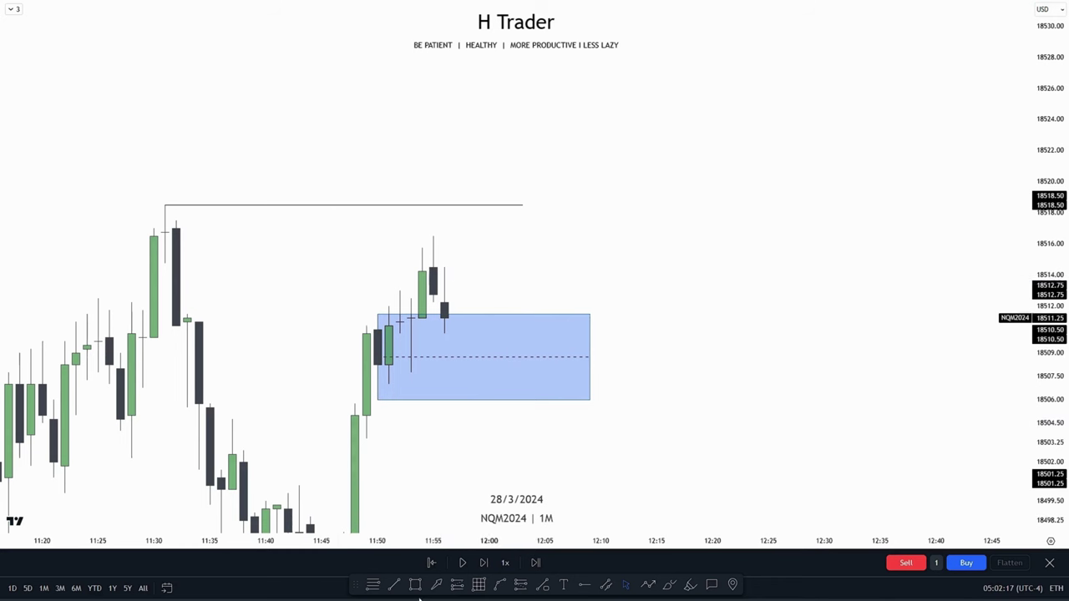
- Draw a horizontal trend line at 18510.50 from the open of the 11:50 candle to about 12:04
{"action": "left_click", "coordinate": [393, 585]}
{"action": "left_click", "coordinate": [377, 330]}
{"action": "left_click", "coordinate": [533, 329]}
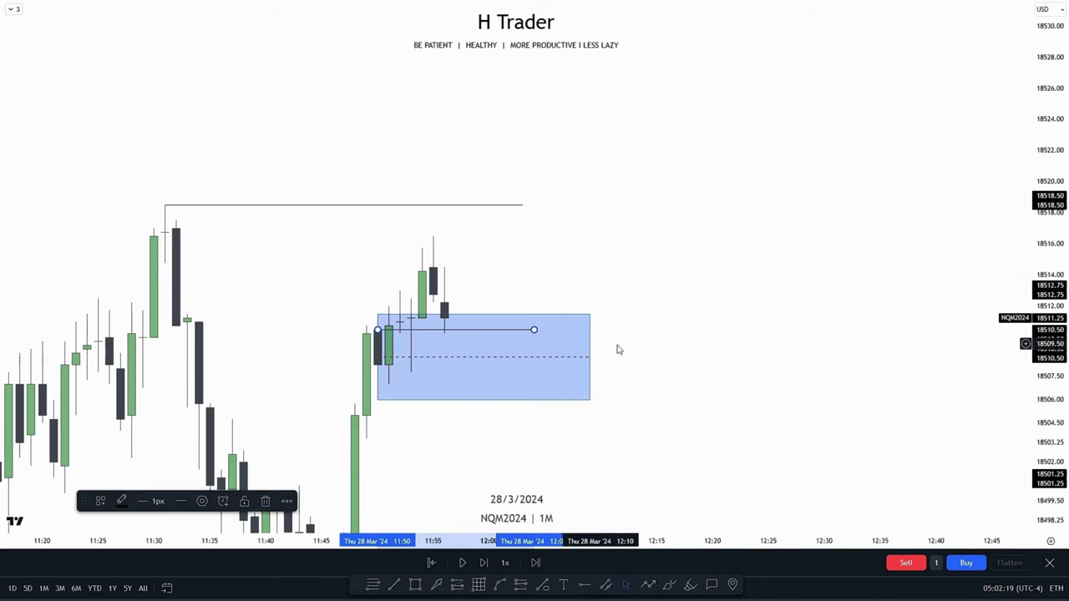
{"action": "left_click", "coordinate": [618, 349]}
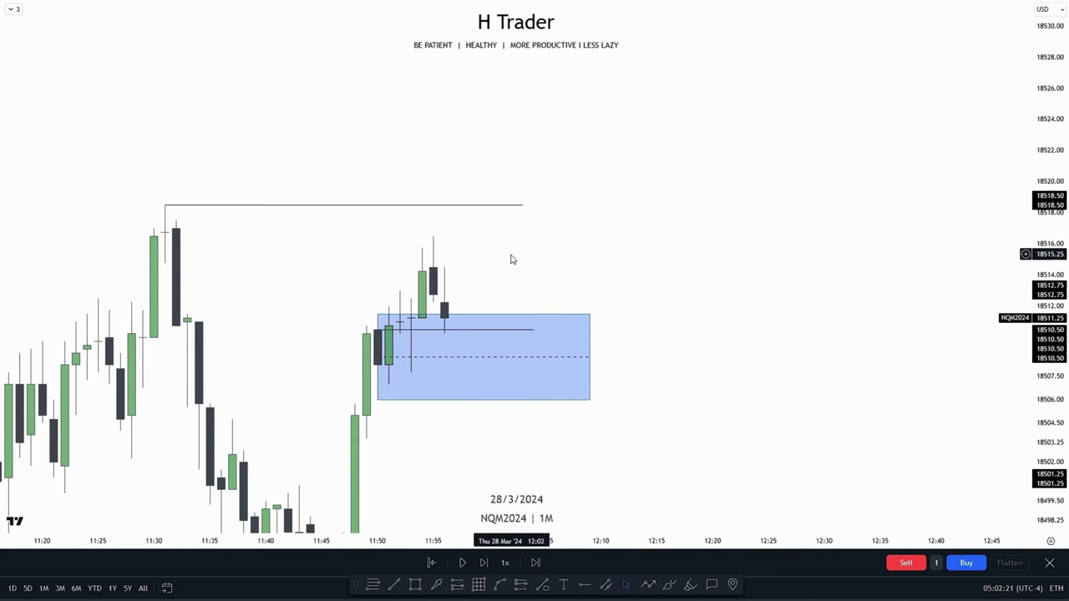
- Play the replay forward to the 11:58 candle and pause it
{"action": "left_click_drag", "start_coordinate": [512, 260], "coordinate": [516, 328]}
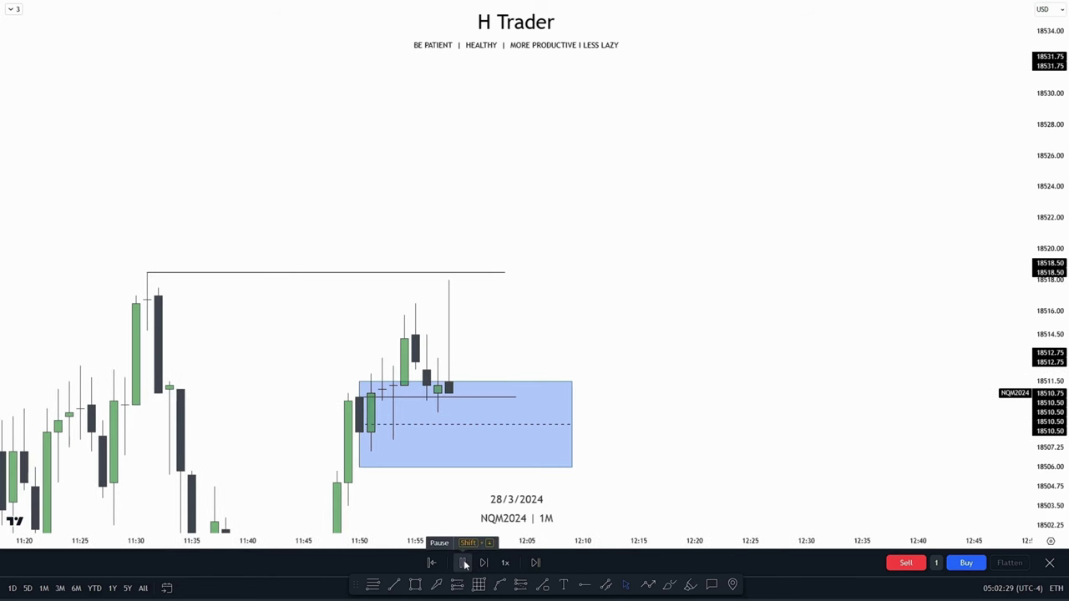
{"action": "left_click", "coordinate": [464, 564]}
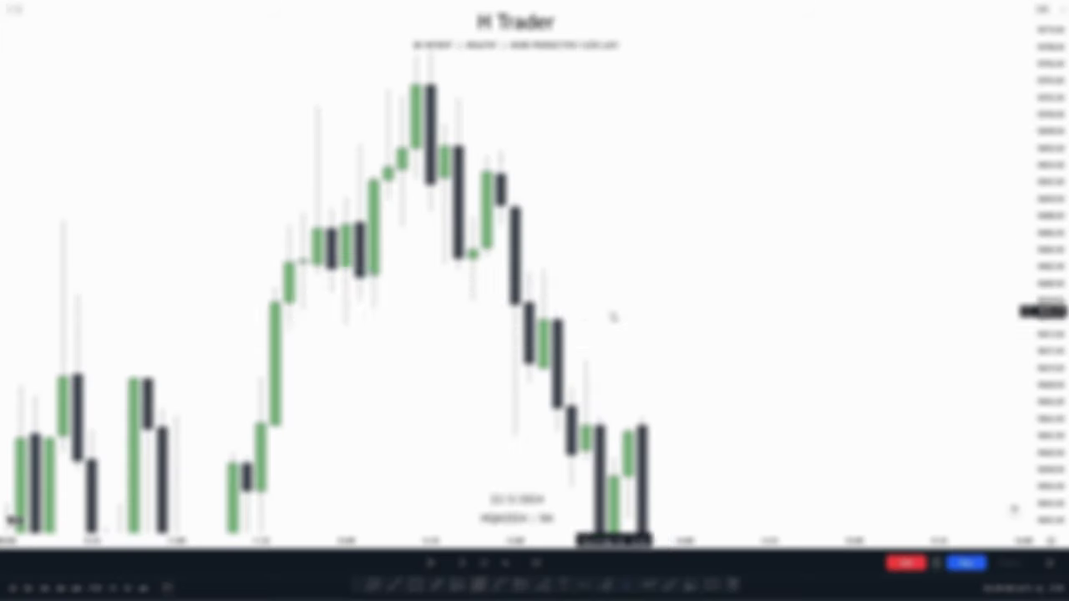
- On the 5-minute chart, draw a horizontal trend line at 18670.00 from the open of the 13:10 up-close candle to about 13:50
{"action": "left_click_drag", "start_coordinate": [632, 323], "coordinate": [623, 309]}
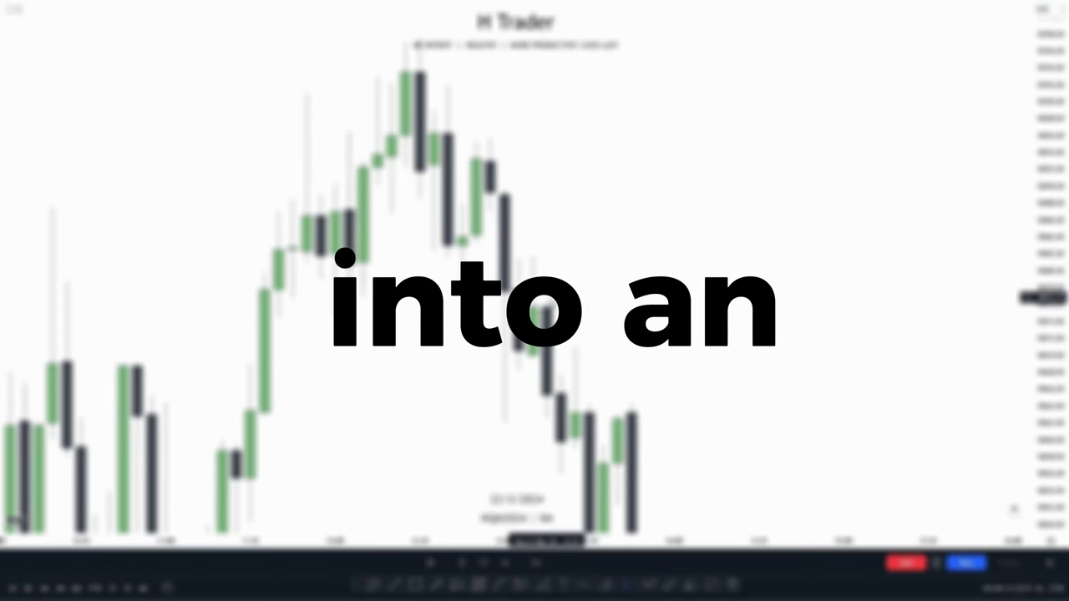
{"action": "left_click_drag", "start_coordinate": [629, 300], "coordinate": [543, 290]}
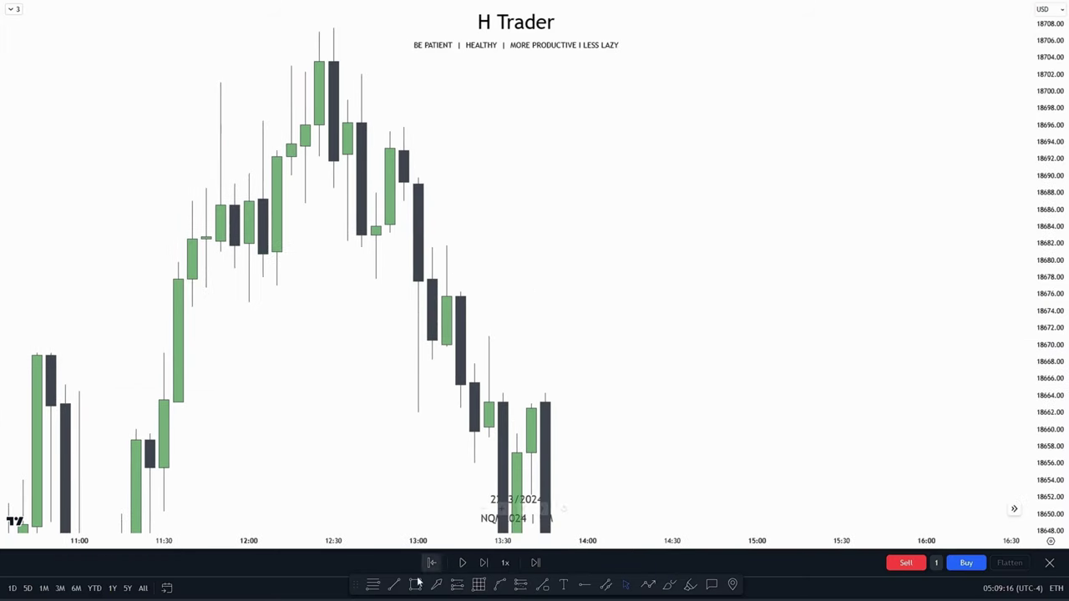
{"action": "left_click", "coordinate": [394, 586]}
{"action": "left_click", "coordinate": [446, 344]}
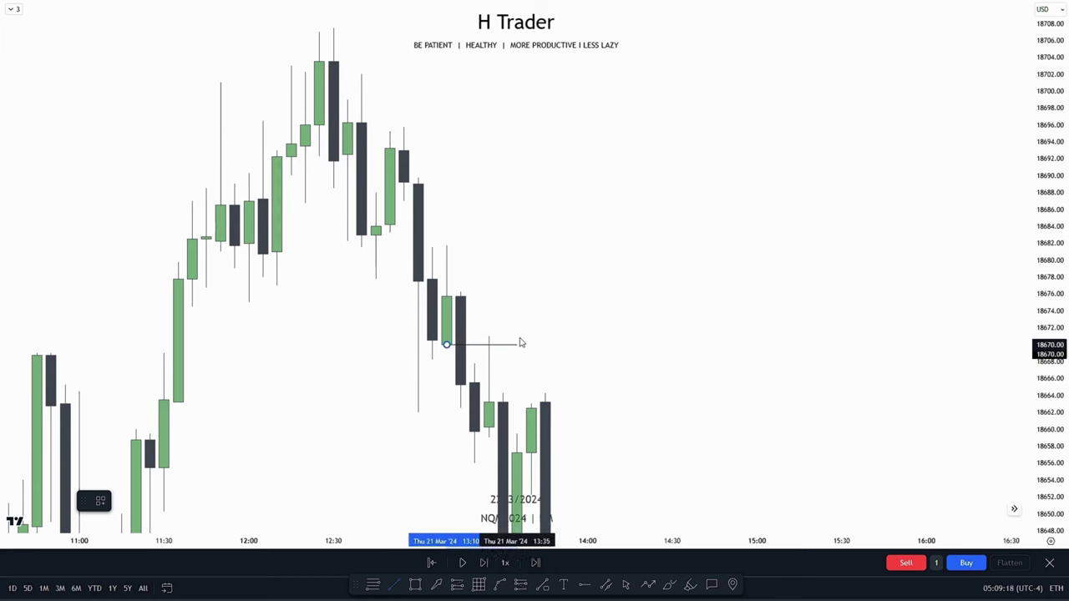
{"action": "left_click", "coordinate": [562, 345]}
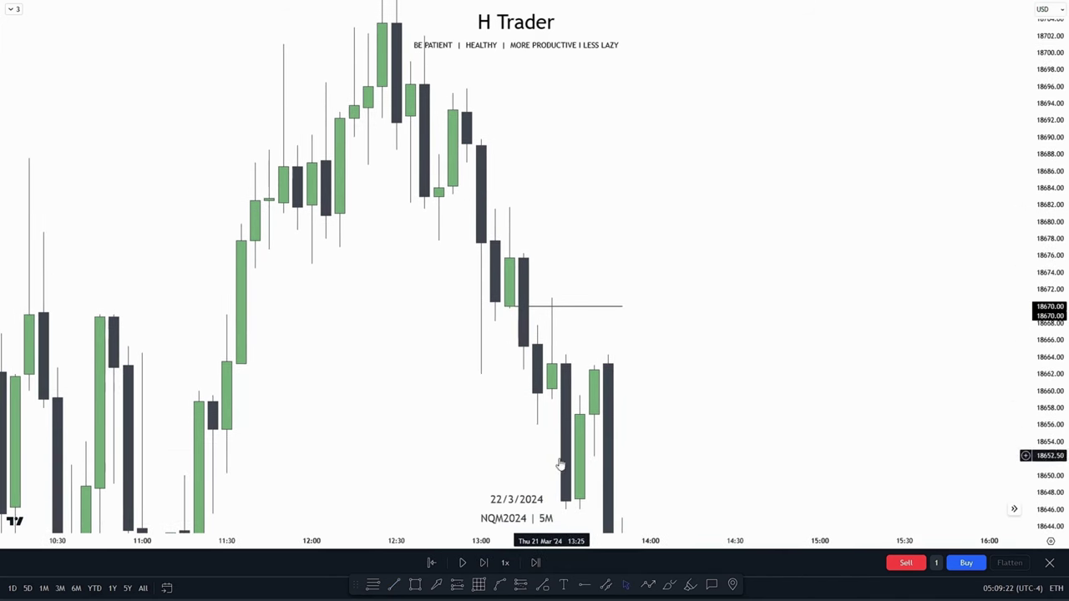
- Mark the wick-to-wick range of the 13:25 up-close candle with a rectangle extending to 15:00
{"action": "left_click_drag", "start_coordinate": [712, 441], "coordinate": [716, 364]}
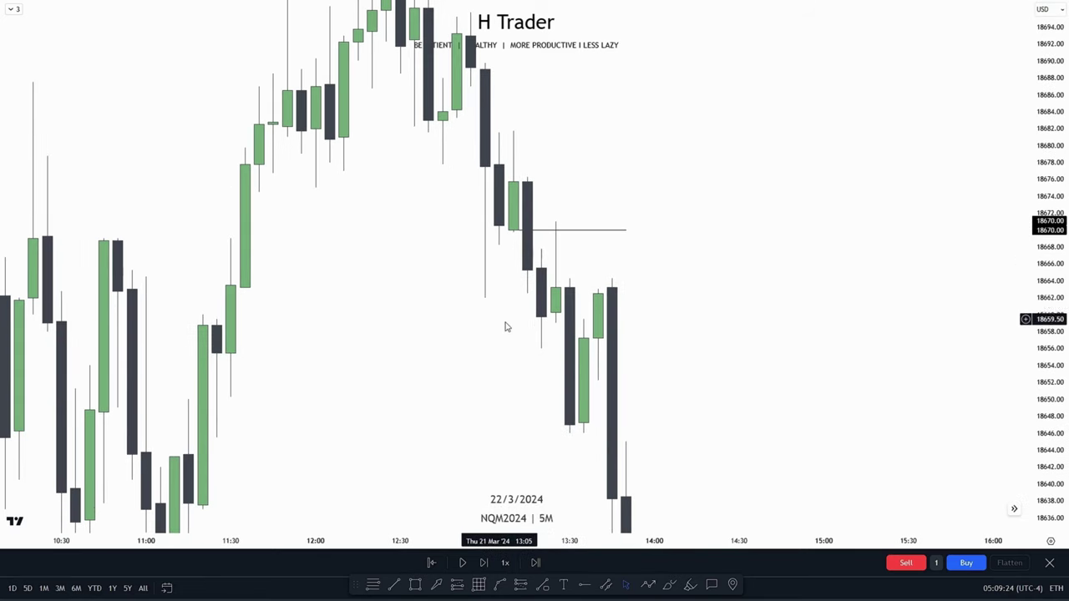
{"action": "left_click_drag", "start_coordinate": [734, 327], "coordinate": [702, 358]}
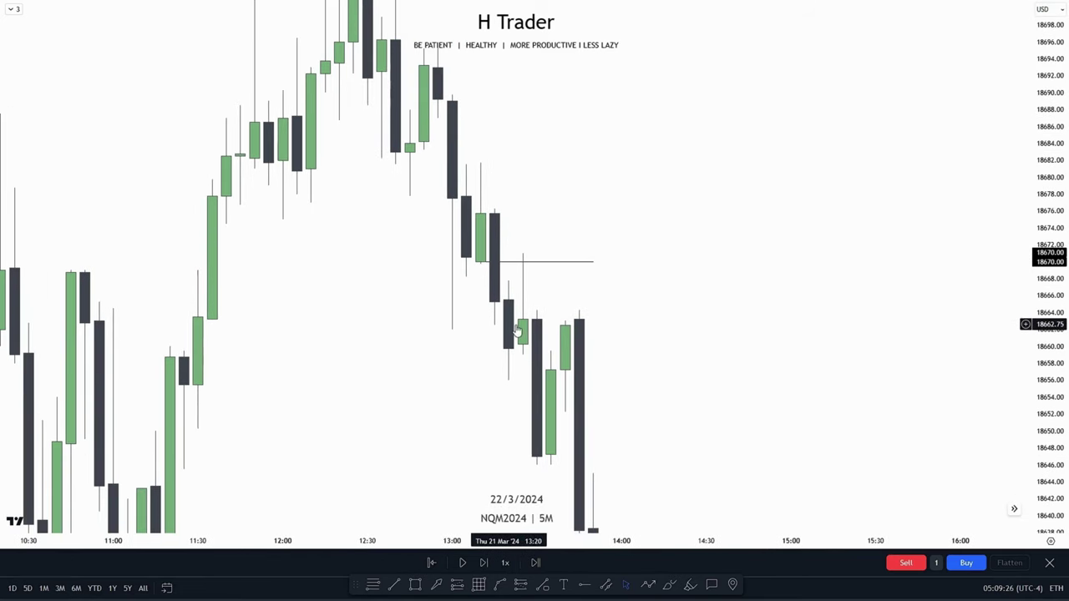
{"action": "left_click_drag", "start_coordinate": [633, 350], "coordinate": [618, 363]}
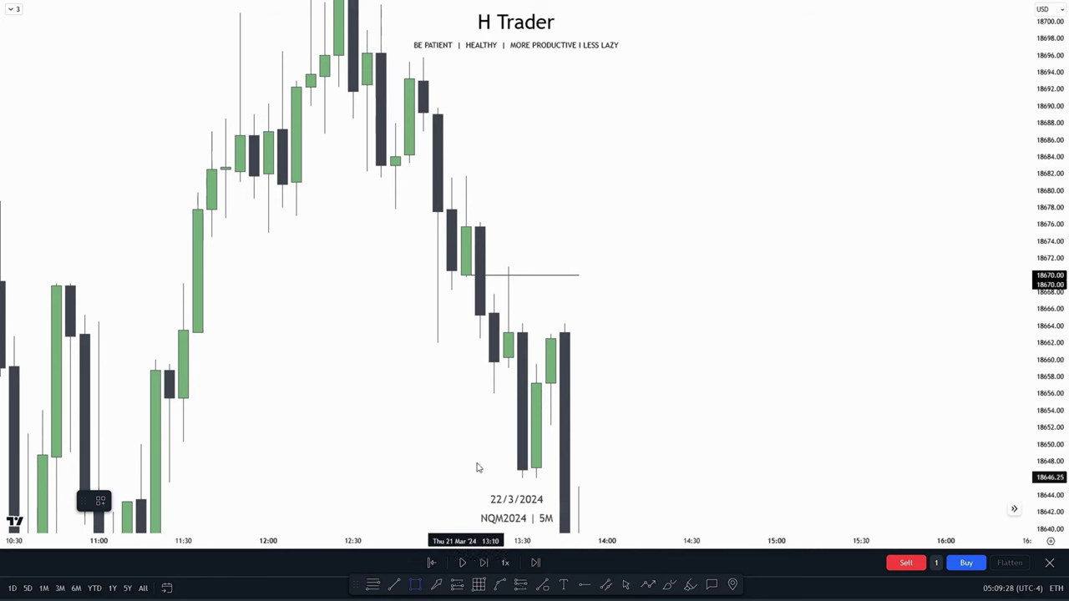
{"action": "mouse_move", "coordinate": [507, 357]}
{"action": "left_mouse_down"}
{"action": "mouse_move", "coordinate": [599, 293]}
{"action": "mouse_move", "coordinate": [776, 267]}
{"action": "left_mouse_up"}
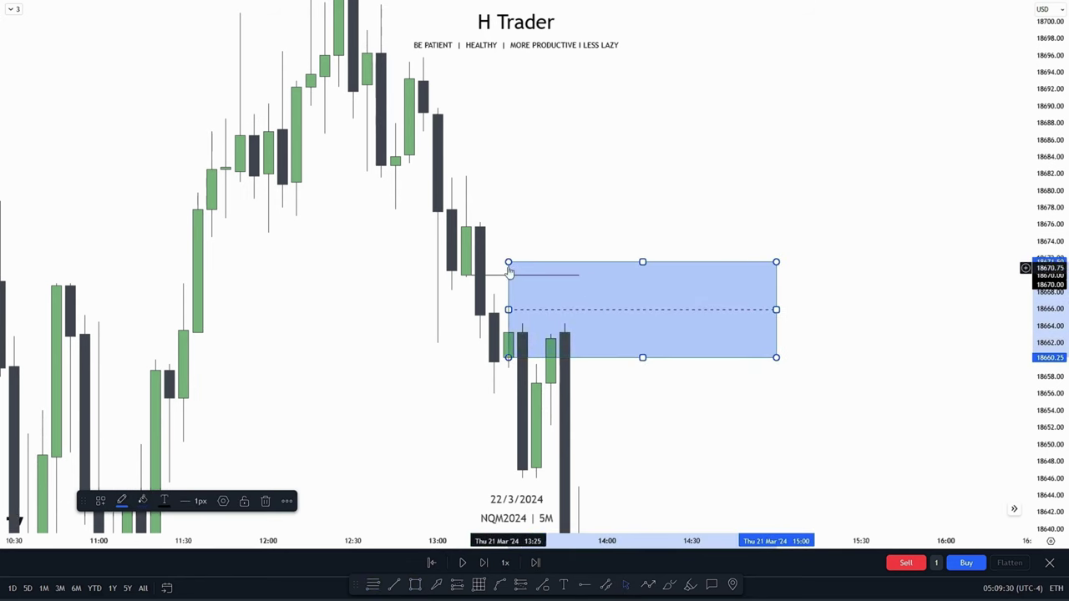
{"action": "left_click_drag", "start_coordinate": [508, 358], "coordinate": [508, 373]}
{"action": "left_click_drag", "start_coordinate": [692, 426], "coordinate": [694, 414]}
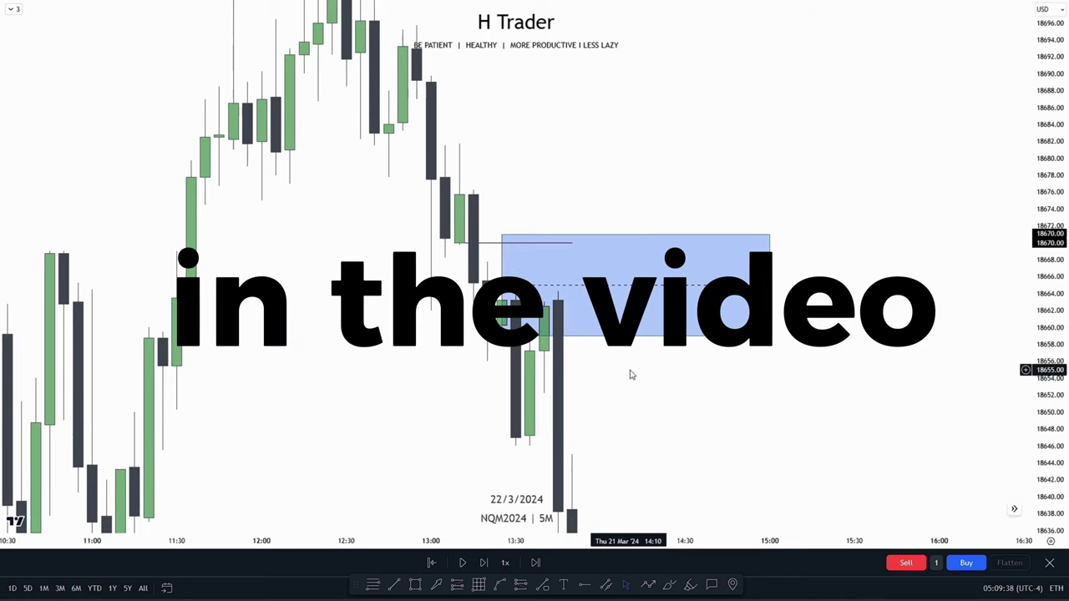
- Draw a horizontal trend line at 18617.50 from the 11:05 low to about 13:55
{"action": "scroll", "coordinate": [821, 470], "scroll_direction": "down", "scroll_amount": 2}
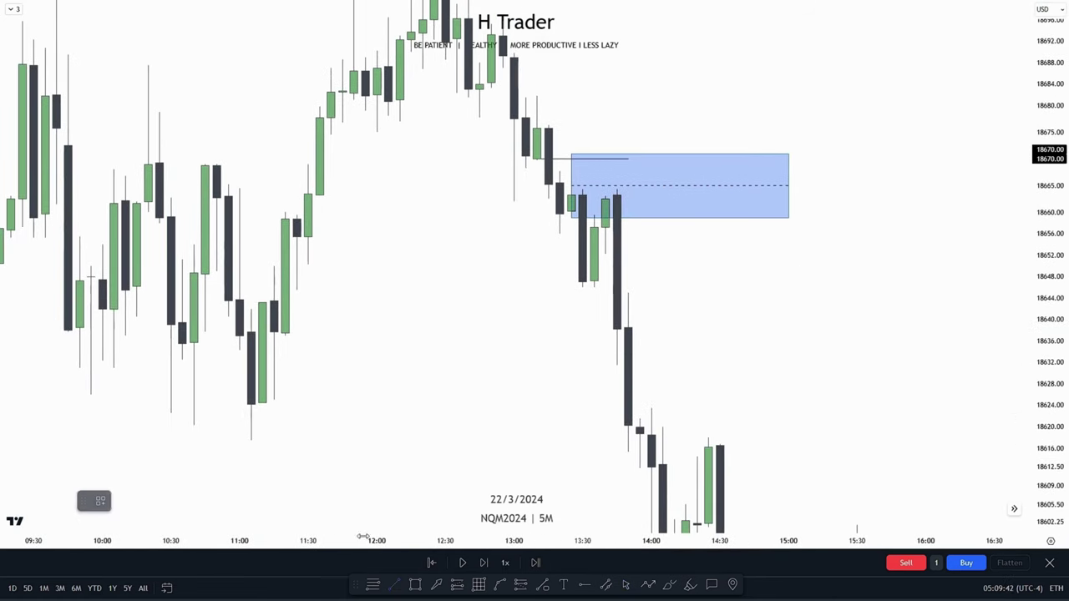
{"action": "mouse_move", "coordinate": [250, 441]}
{"action": "left_mouse_down"}
{"action": "mouse_move", "coordinate": [649, 440]}
{"action": "mouse_move", "coordinate": [640, 440]}
{"action": "left_mouse_up"}
{"action": "left_click", "coordinate": [749, 312]}
{"action": "left_click_drag", "start_coordinate": [749, 312], "coordinate": [714, 419]}
- Examine the 5-minute decline from the 12:30 high past the blue zone down to and below the line at the 11:05 low
{"action": "left_click_drag", "start_coordinate": [1058, 320], "coordinate": [1060, 275]}
{"action": "left_click_drag", "start_coordinate": [480, 178], "coordinate": [462, 221]}
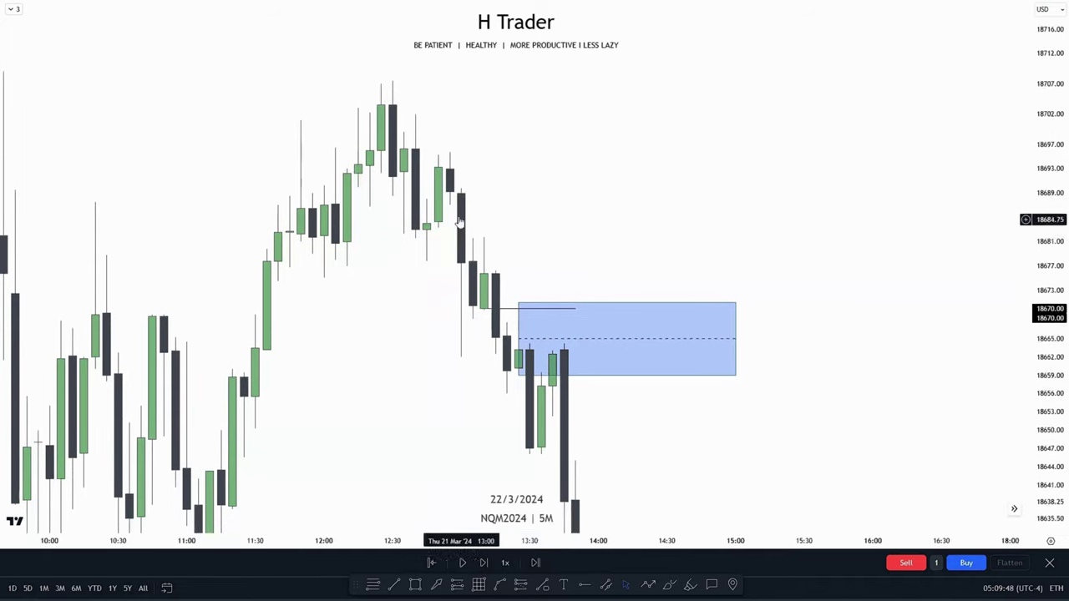
{"action": "left_click_drag", "start_coordinate": [692, 427], "coordinate": [706, 280]}
{"action": "left_click_drag", "start_coordinate": [692, 381], "coordinate": [633, 240]}
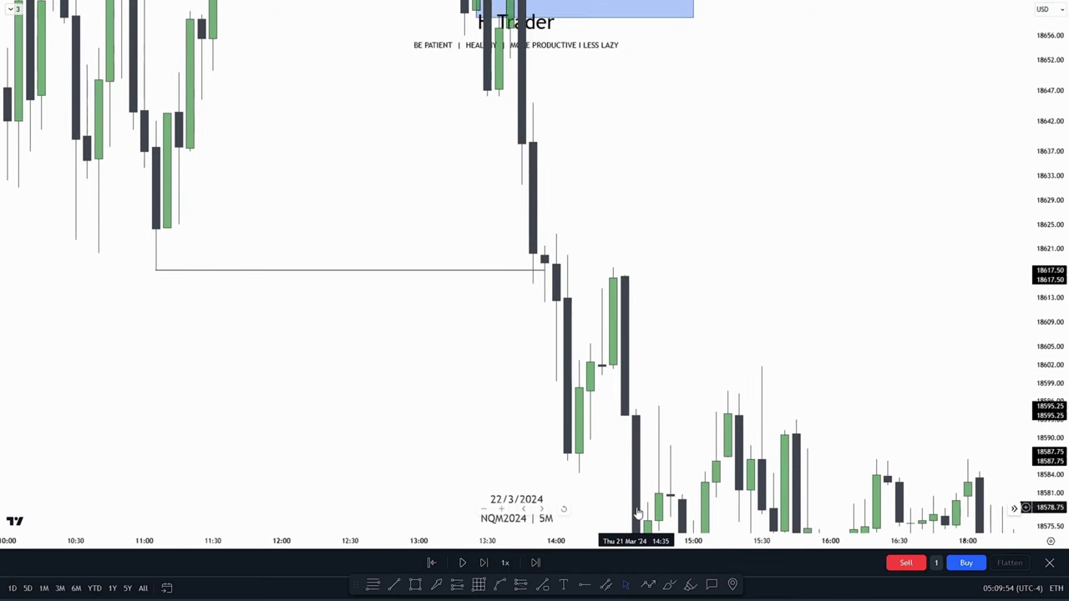
{"action": "left_click_drag", "start_coordinate": [715, 304], "coordinate": [770, 382]}
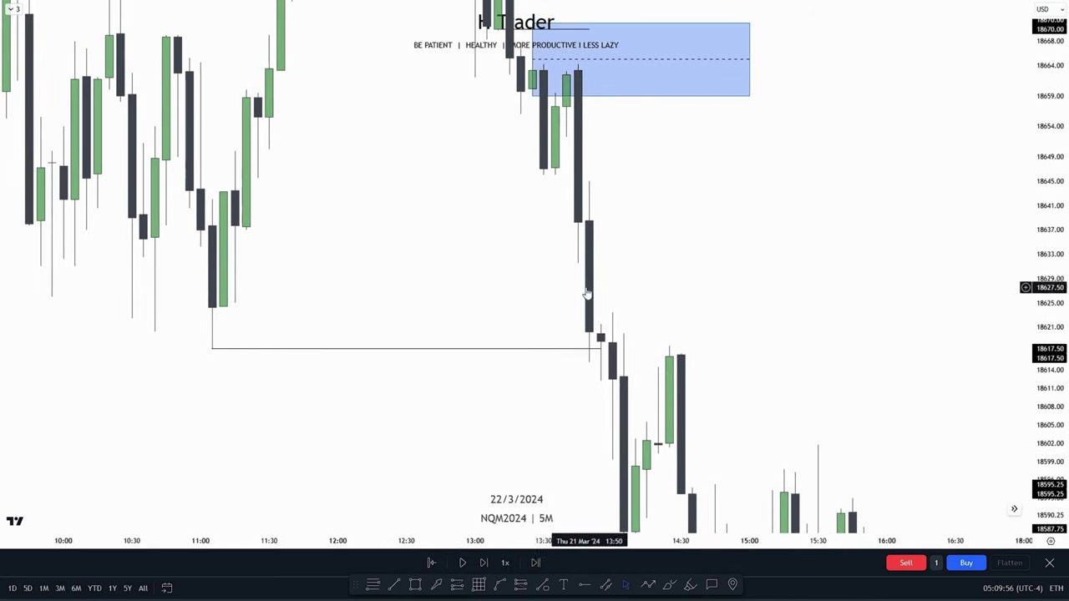
{"action": "key", "text": "shift+Left"}
{"action": "key", "text": "shift+Left"}
{"action": "key", "text": "shift+Left"}
{"action": "key", "text": "shift+Left"}
{"action": "key", "text": "shift+Left"}
{"action": "key", "text": "shift+Left"}
{"action": "key", "text": "shift+Left"}
{"action": "key", "text": "shift+Left"}
{"action": "key", "text": "shift+Left"}
{"action": "key", "text": "shift+Left"}
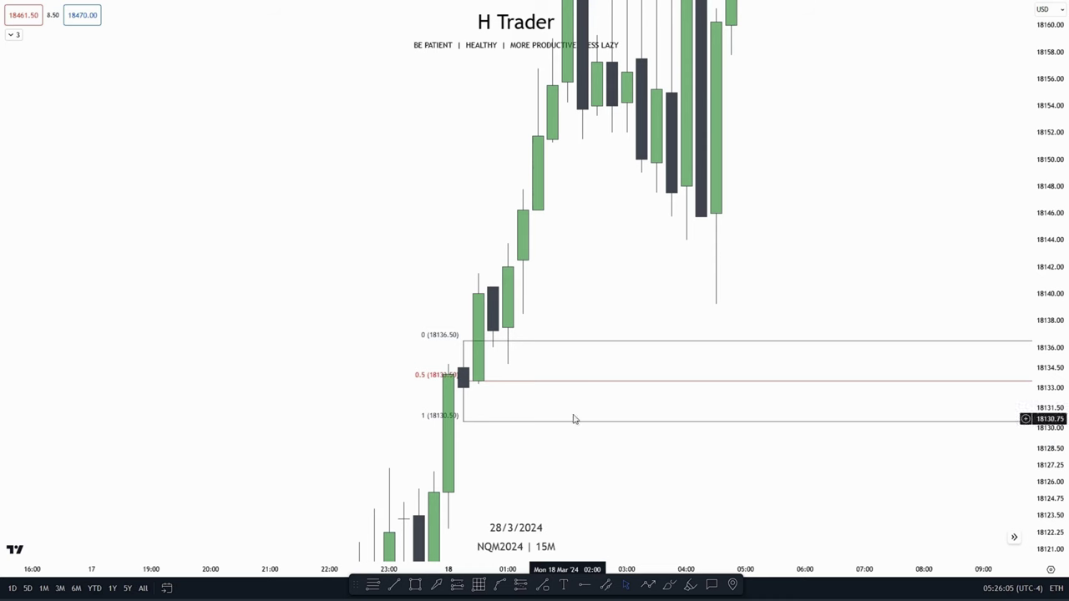
- Re-anchor the Fibonacci levels to the body of the 00:45 down-close candle on the 15-minute chart, from 18140.50 to 18137.25
{"action": "mouse_move", "coordinate": [596, 288]}
{"action": "left_mouse_down"}
{"action": "mouse_move", "coordinate": [614, 291]}
{"action": "mouse_move", "coordinate": [600, 304]}
{"action": "left_mouse_up"}
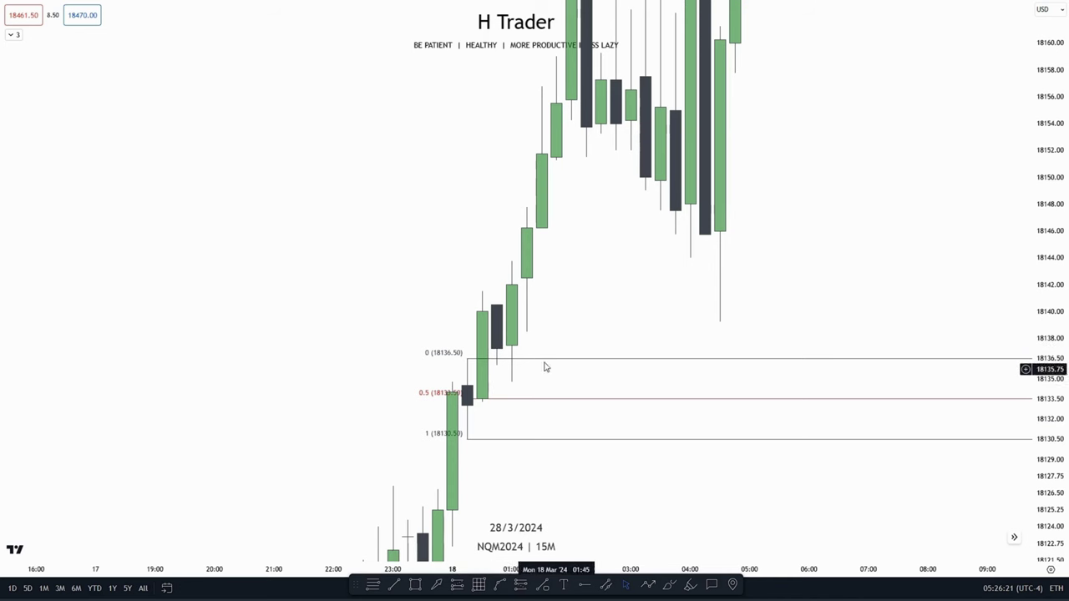
{"action": "left_click_drag", "start_coordinate": [579, 309], "coordinate": [589, 298]}
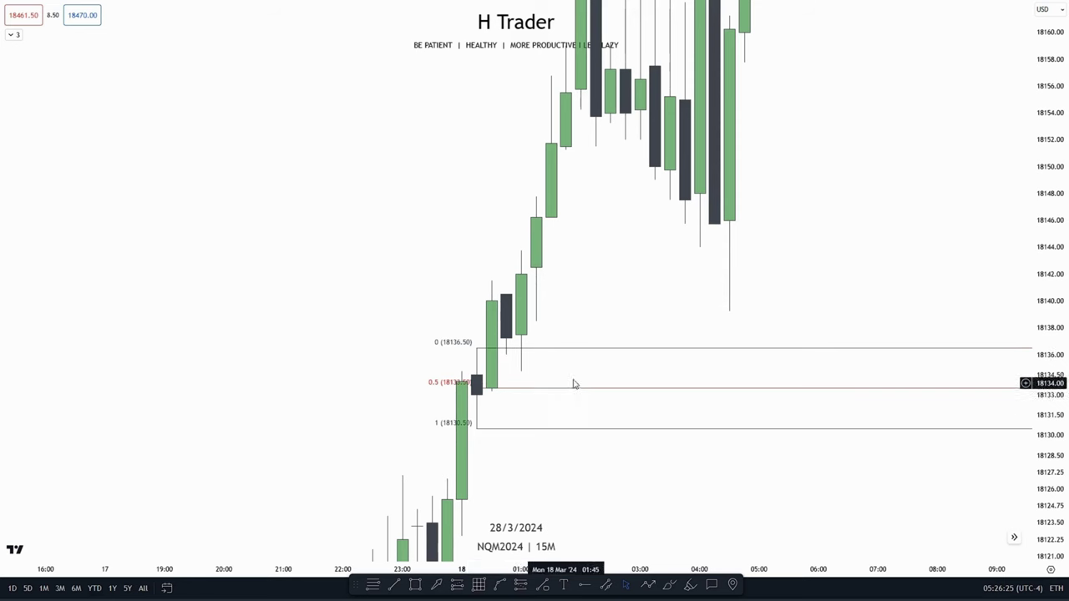
{"action": "left_click_drag", "start_coordinate": [555, 315], "coordinate": [554, 335]}
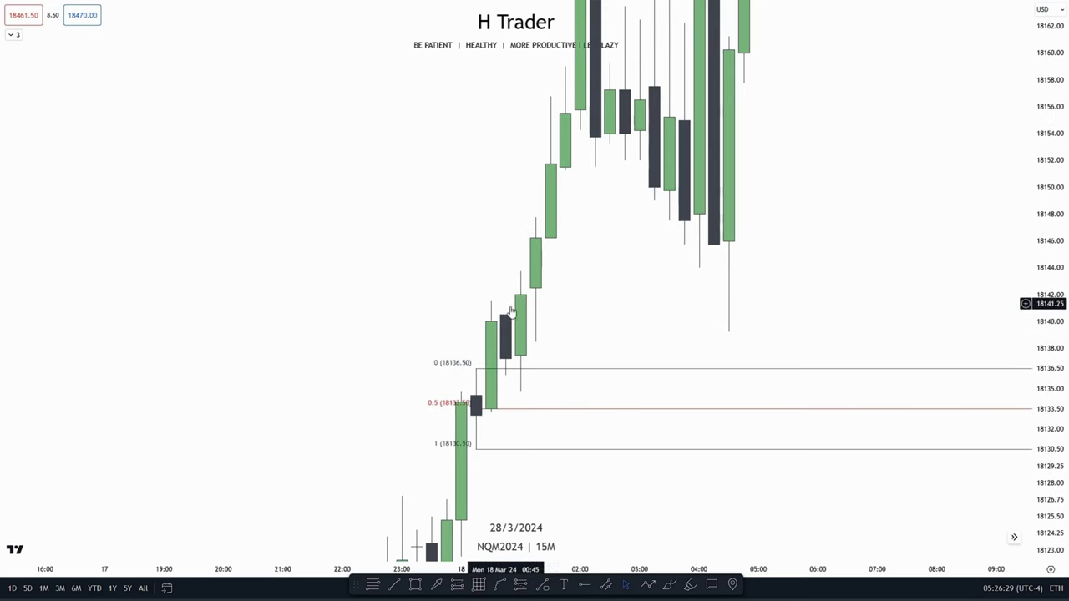
{"action": "left_click", "coordinate": [476, 368]}
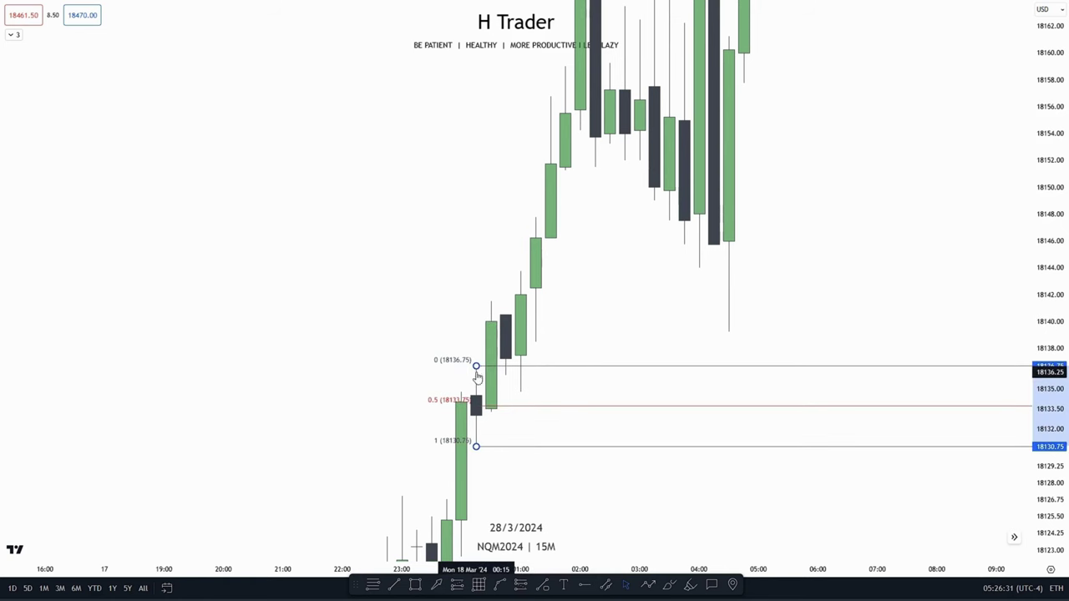
{"action": "left_click_drag", "start_coordinate": [477, 368], "coordinate": [505, 315]}
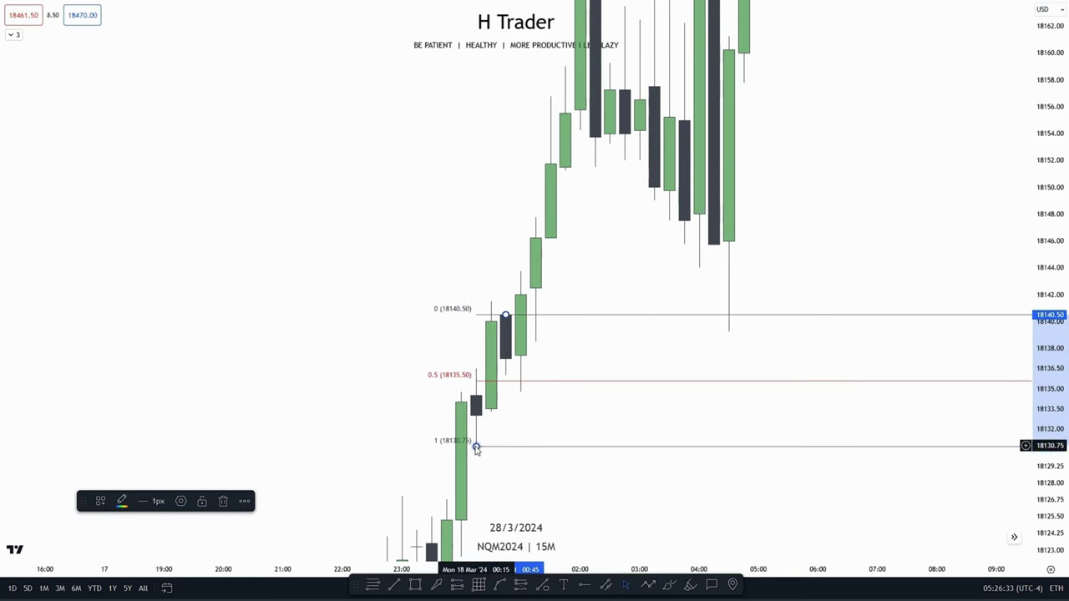
{"action": "left_click_drag", "start_coordinate": [476, 448], "coordinate": [506, 359]}
{"action": "left_click_drag", "start_coordinate": [573, 390], "coordinate": [565, 381]}
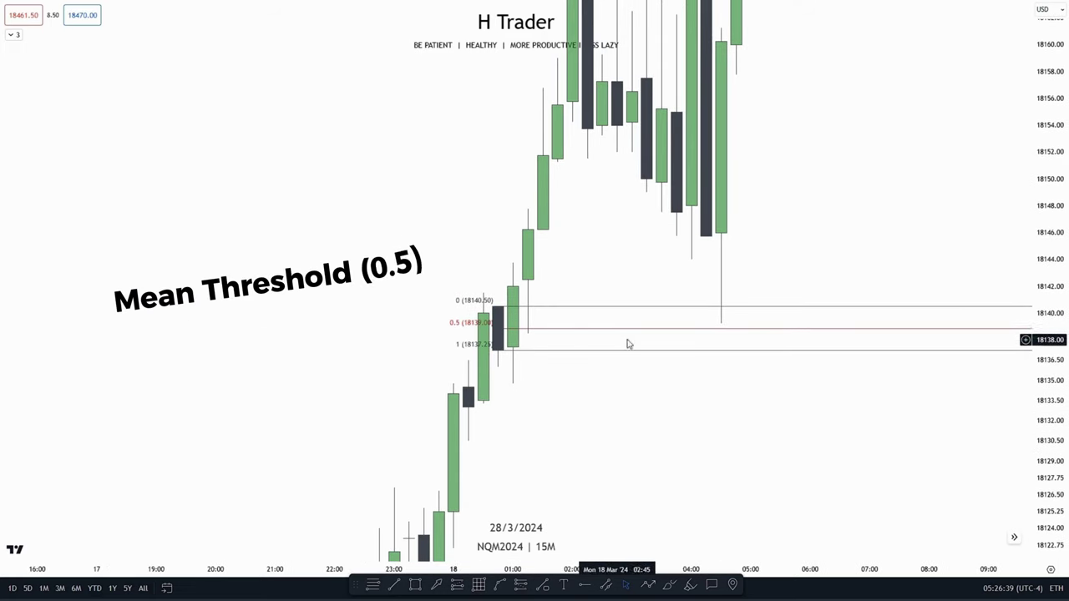
- Re-anchor the Fibonacci levels to the full wick range of the 00:15 down-close candle, from 18136.50 to 18130.50
{"action": "left_click_drag", "start_coordinate": [557, 339], "coordinate": [574, 326]}
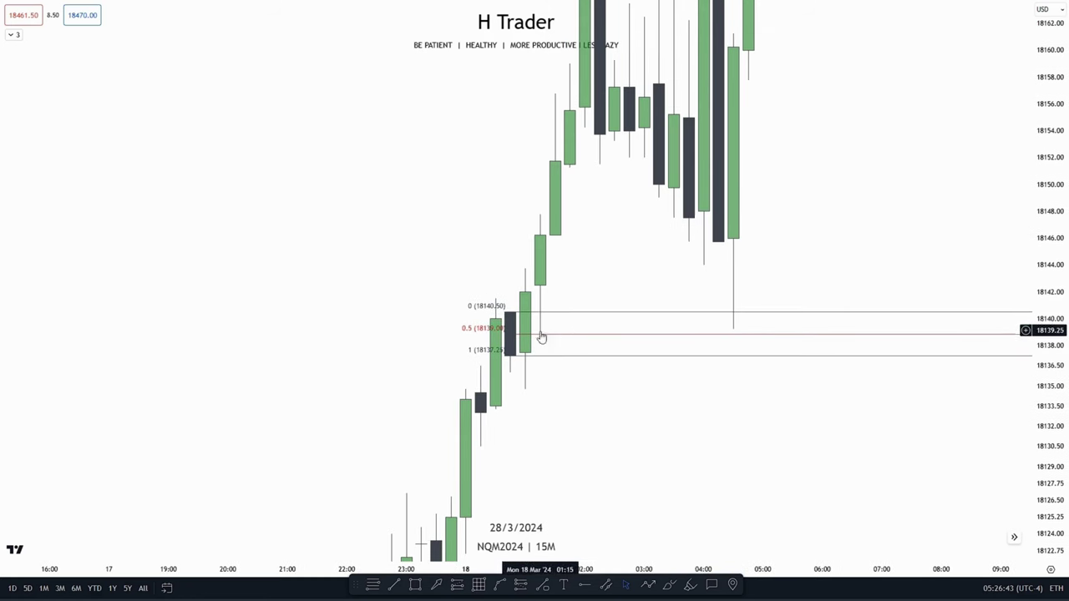
{"action": "left_click_drag", "start_coordinate": [573, 403], "coordinate": [563, 414]}
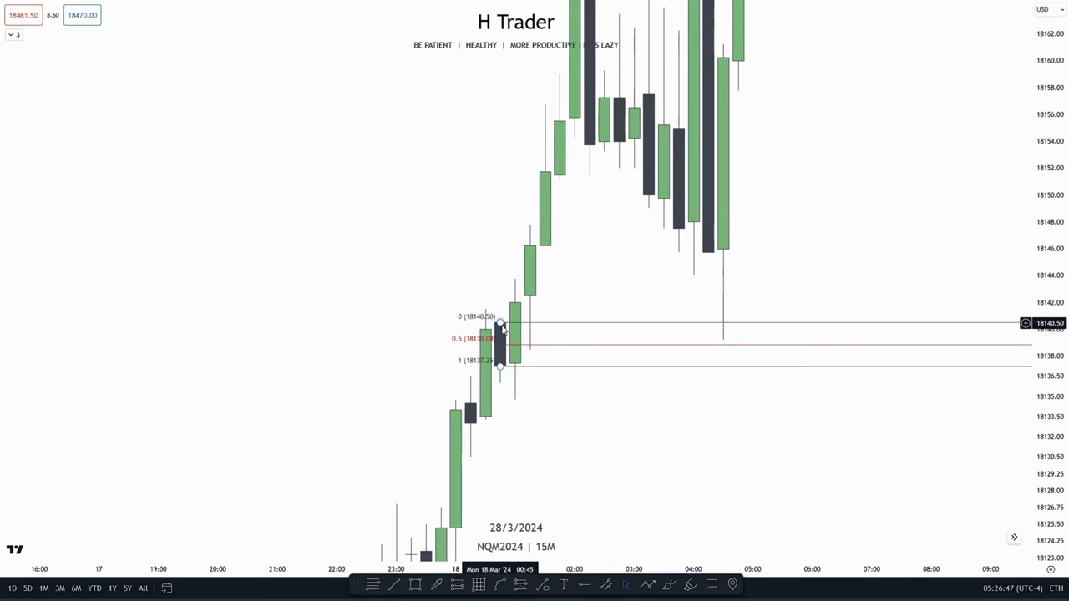
{"action": "left_click_drag", "start_coordinate": [591, 401], "coordinate": [633, 406]}
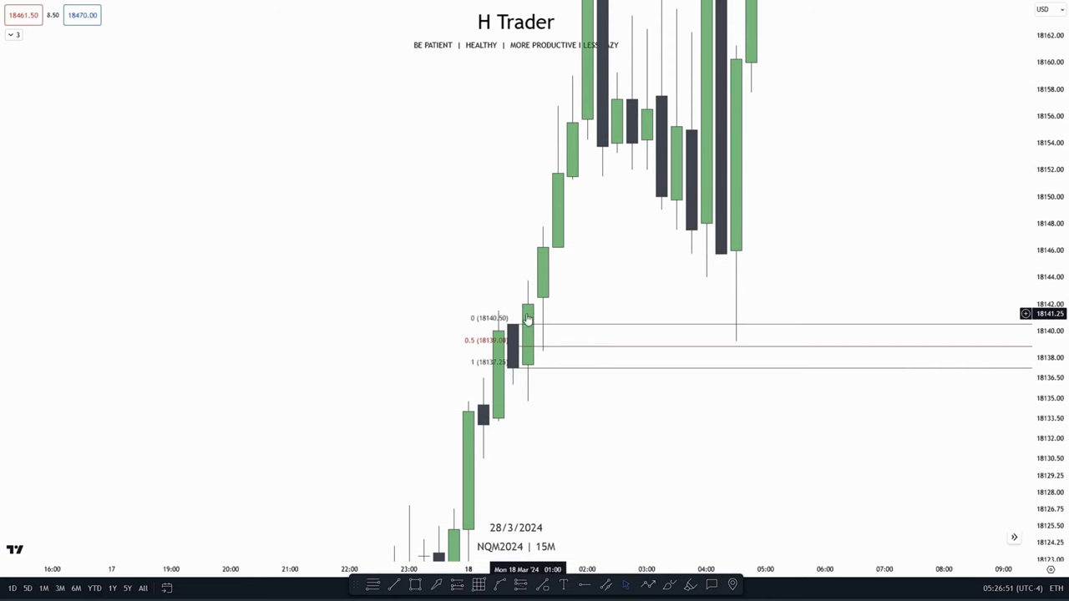
{"action": "left_click_drag", "start_coordinate": [557, 405], "coordinate": [496, 415]}
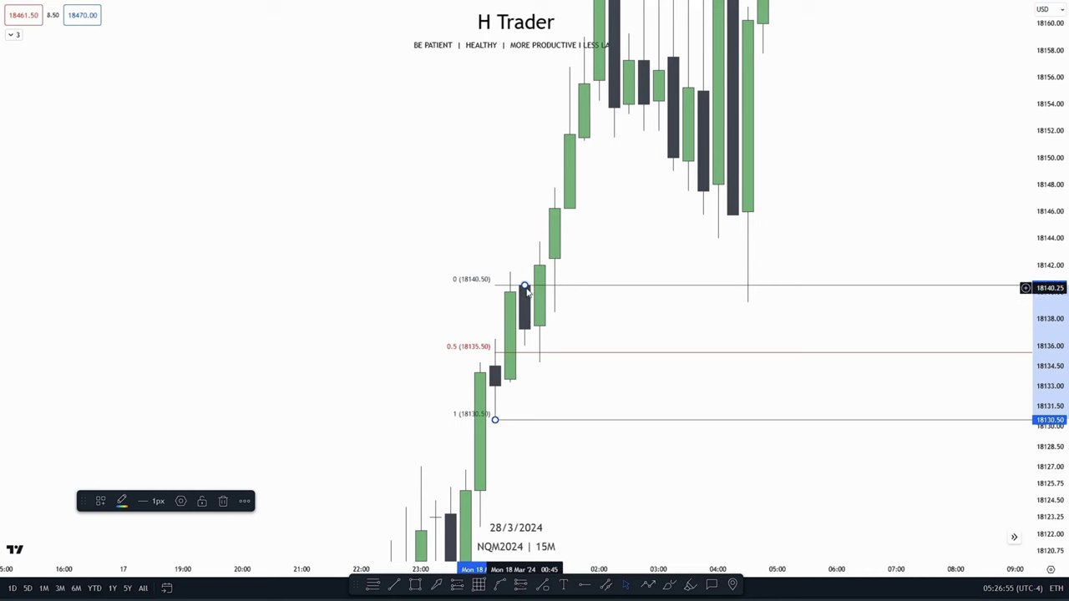
{"action": "left_click_drag", "start_coordinate": [524, 287], "coordinate": [494, 334]}
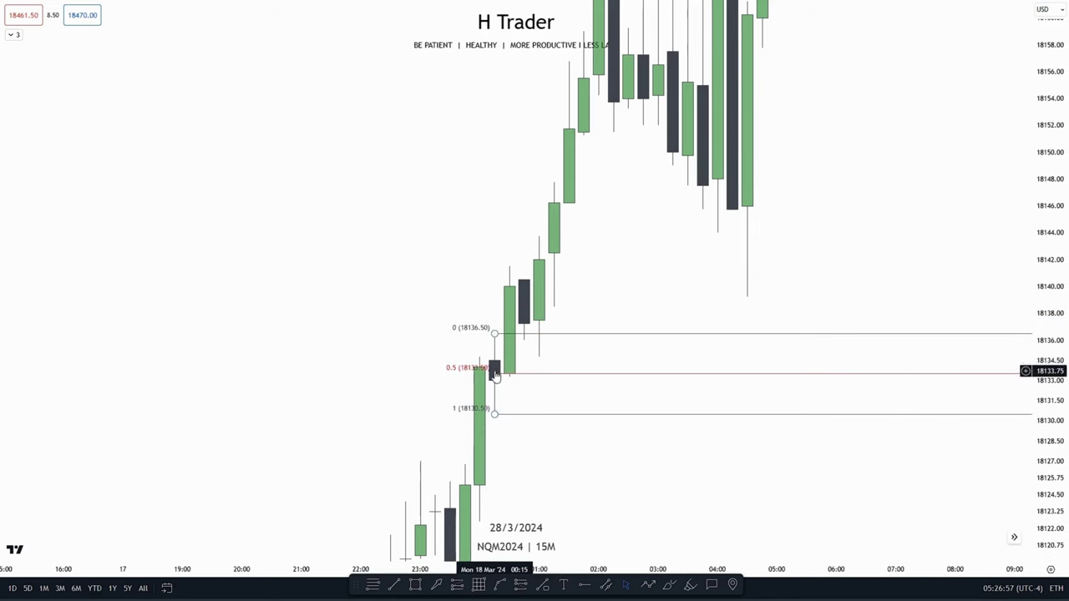
- Return the Fibonacci levels to the 00:45 candle's body, 18140.50 to 18137.25, and examine the pullbacks against its 0.5 level
{"action": "mouse_move", "coordinate": [494, 334]}
{"action": "left_mouse_down"}
{"action": "mouse_move", "coordinate": [501, 281]}
{"action": "mouse_move", "coordinate": [509, 378]}
{"action": "mouse_move", "coordinate": [524, 279]}
{"action": "left_mouse_up"}
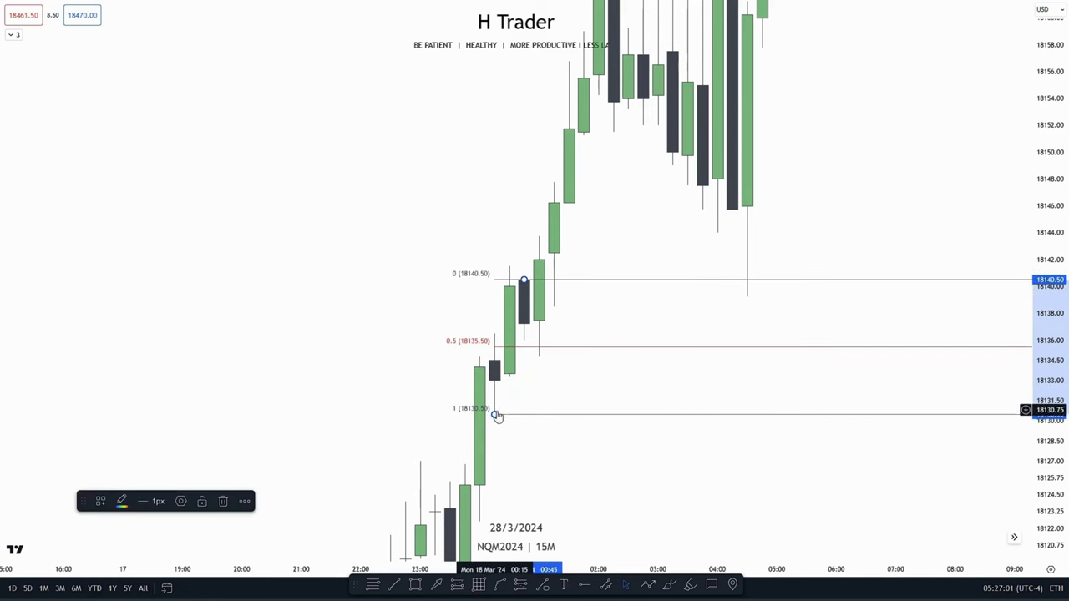
{"action": "left_click_drag", "start_coordinate": [495, 414], "coordinate": [528, 324]}
{"action": "left_click_drag", "start_coordinate": [733, 364], "coordinate": [704, 401]}
{"action": "left_click_drag", "start_coordinate": [1049, 359], "coordinate": [1049, 323]}
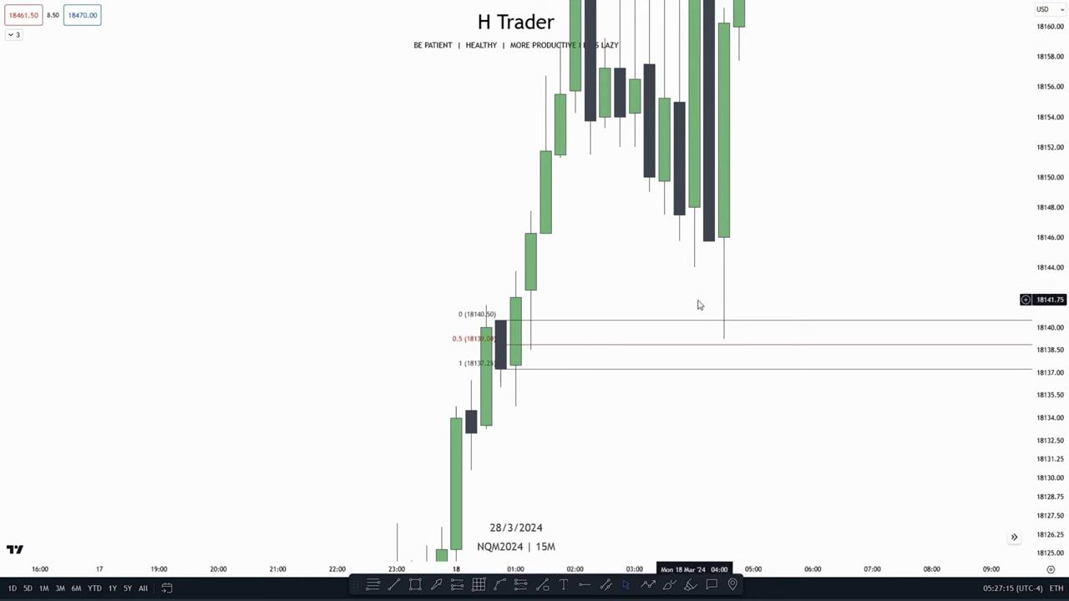
{"action": "left_click_drag", "start_coordinate": [601, 276], "coordinate": [627, 216]}
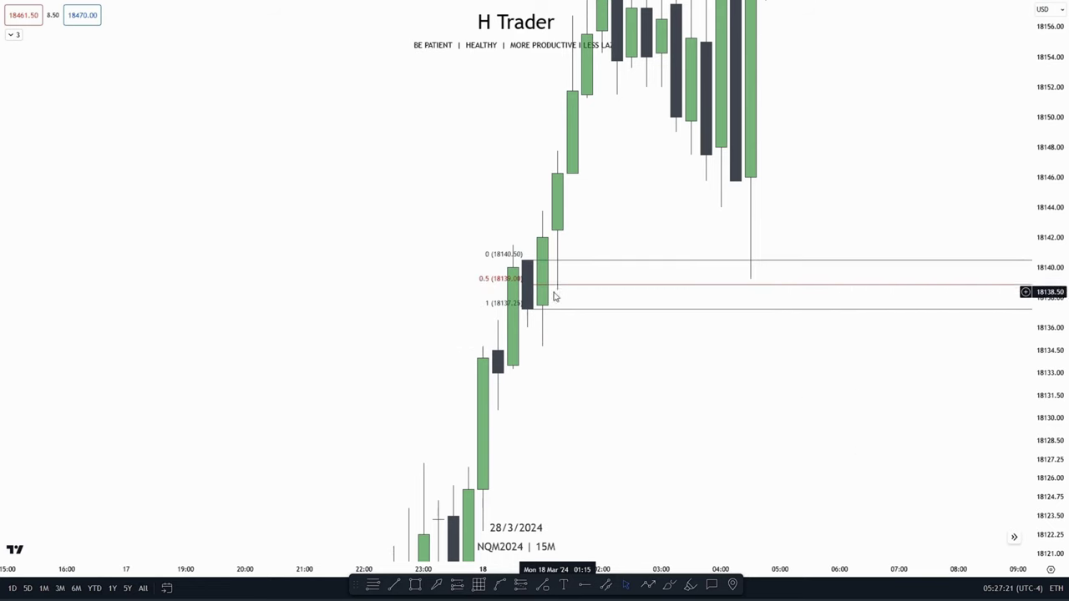
{"action": "left_click_drag", "start_coordinate": [574, 303], "coordinate": [572, 312]}
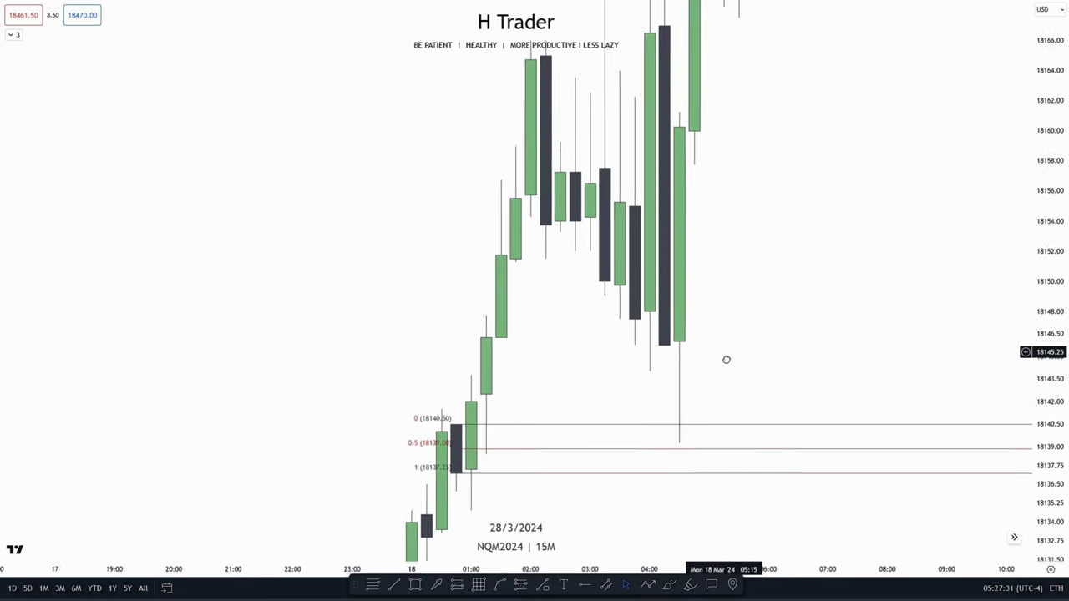
{"action": "left_click_drag", "start_coordinate": [795, 281], "coordinate": [797, 241]}
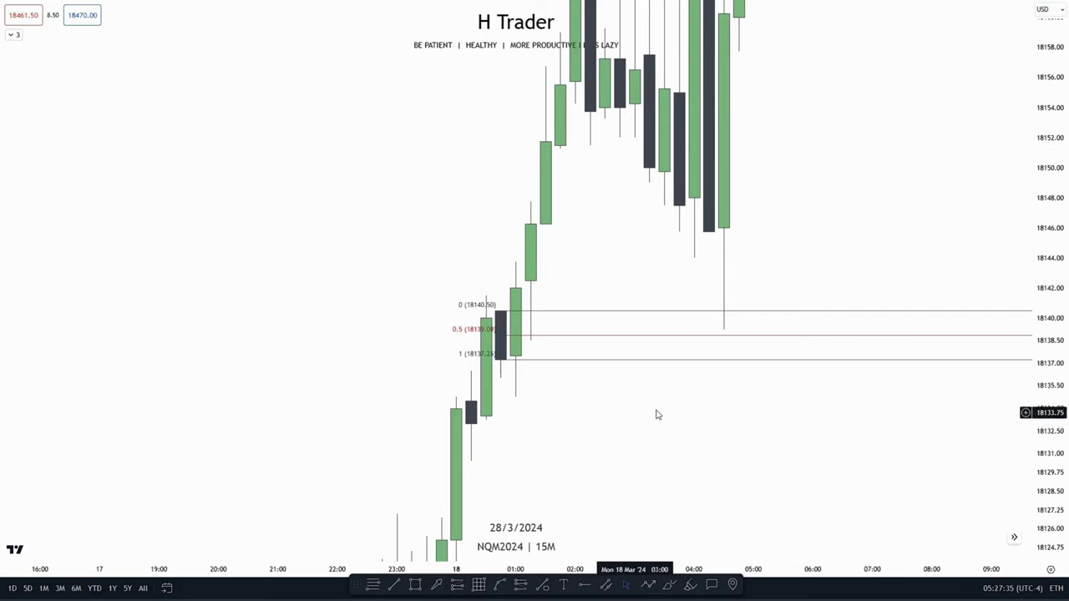
{"action": "left_click", "coordinate": [501, 321]}
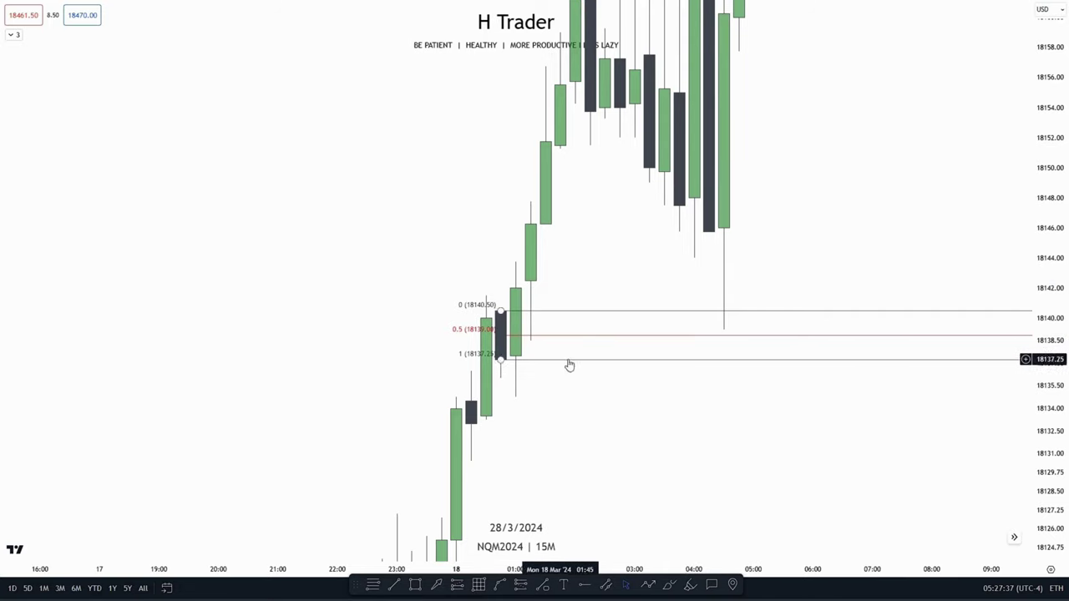
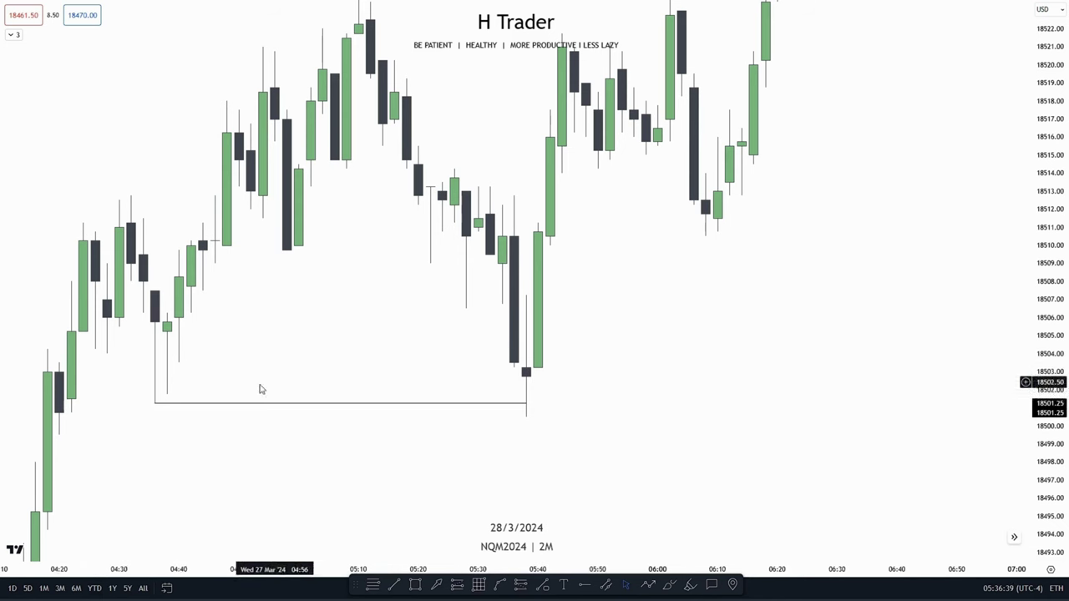
- On the 2-minute chart, draw a short horizontal trend line at 18510.50 from the open of the 05:36 down-close candle to 05:40
{"action": "left_click_drag", "start_coordinate": [611, 369], "coordinate": [630, 415]}
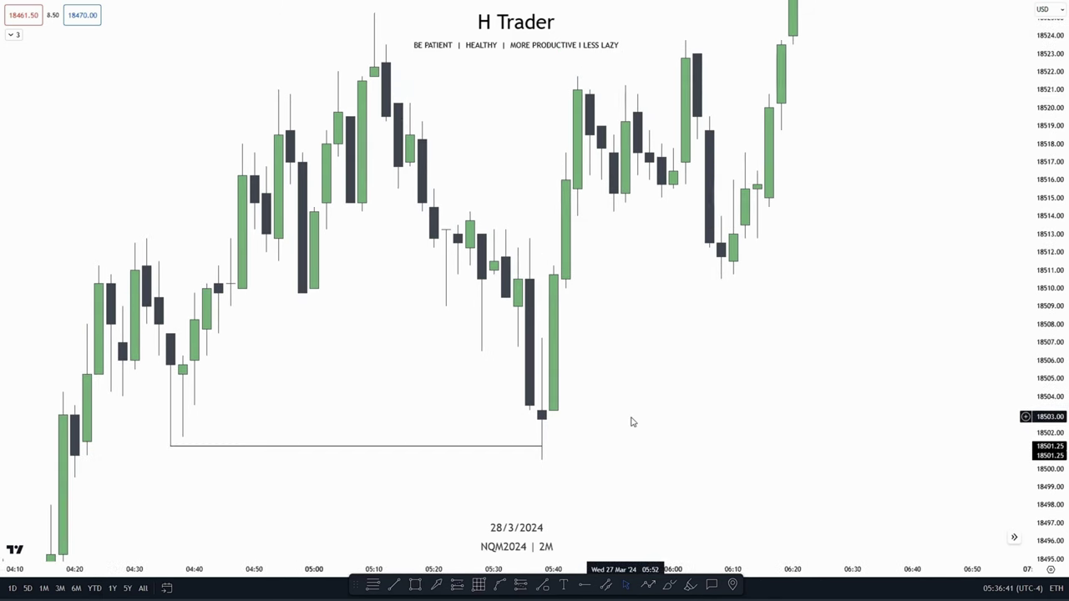
{"action": "scroll", "coordinate": [631, 415], "scroll_direction": "up", "scroll_amount": 2}
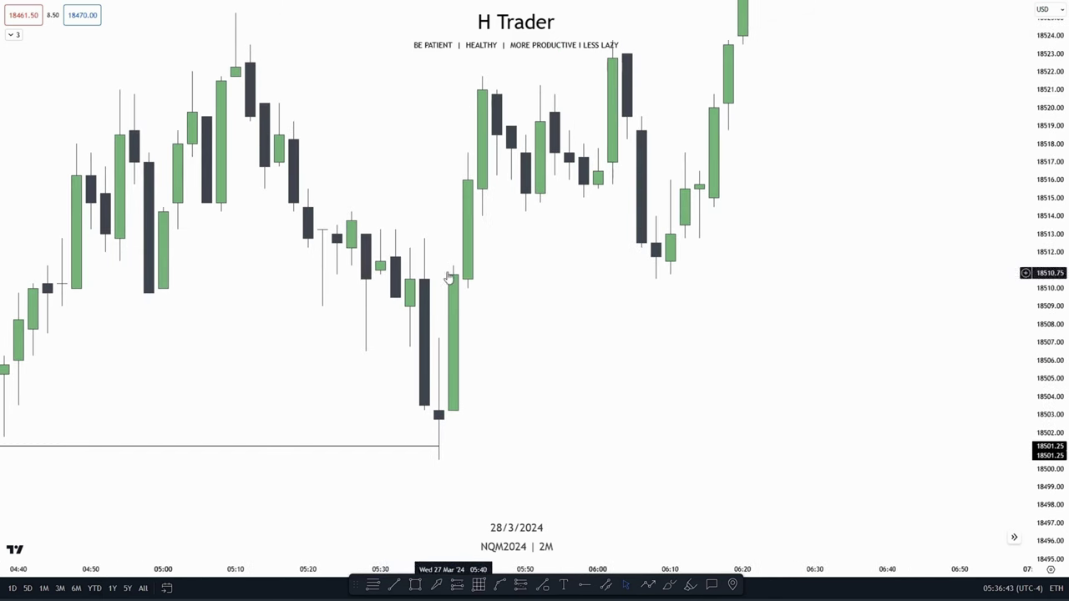
{"action": "left_click_drag", "start_coordinate": [1058, 344], "coordinate": [1058, 306]}
{"action": "left_click_drag", "start_coordinate": [655, 368], "coordinate": [706, 392]}
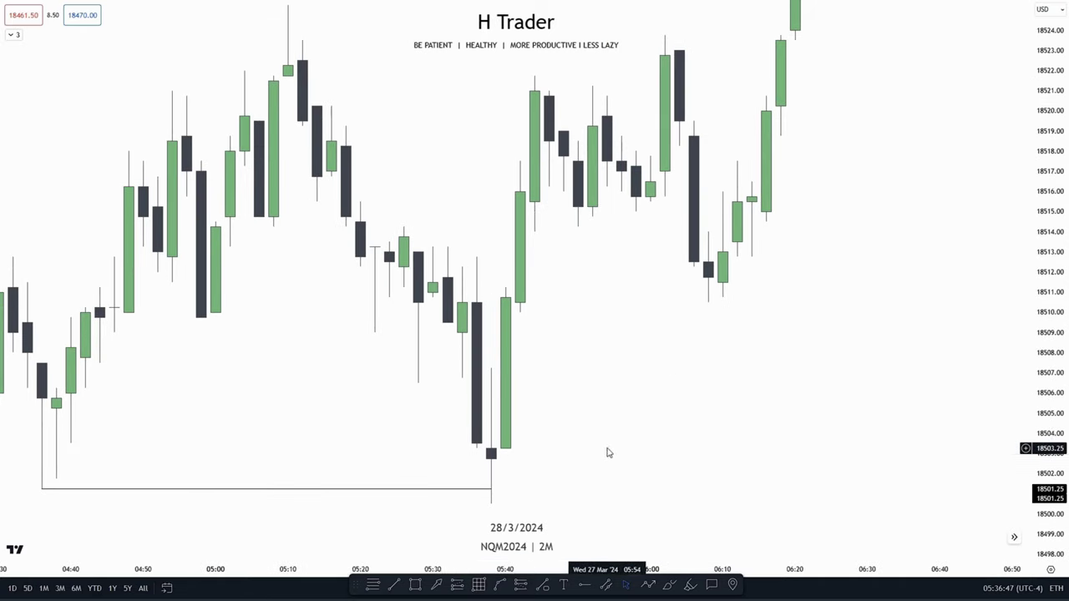
{"action": "left_click_drag", "start_coordinate": [603, 452], "coordinate": [564, 448]}
{"action": "left_click", "coordinate": [396, 586]}
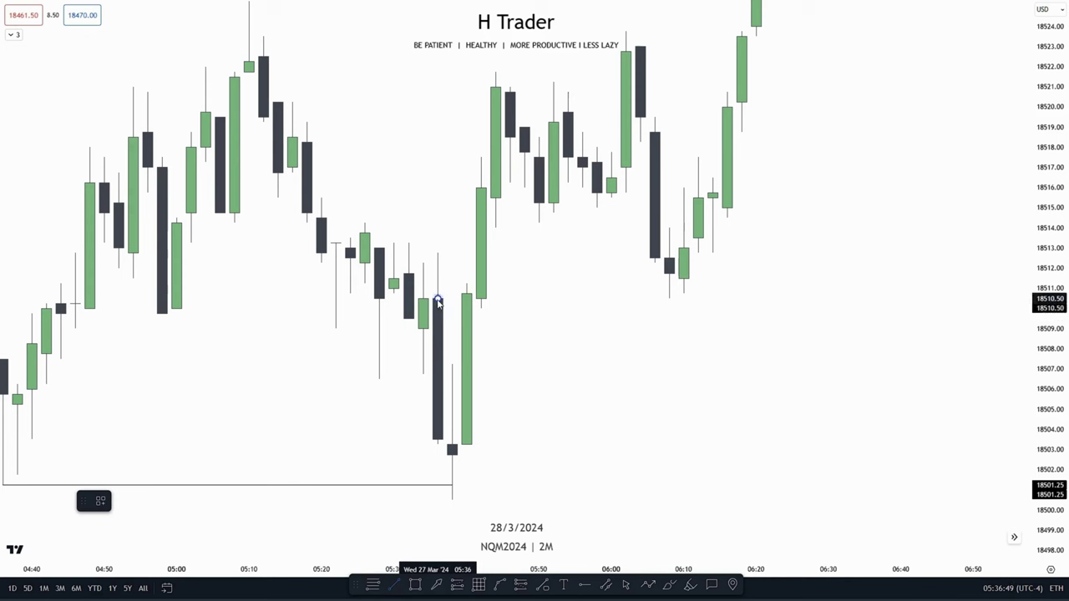
{"action": "left_click", "coordinate": [462, 309]}
{"action": "left_click", "coordinate": [535, 328]}
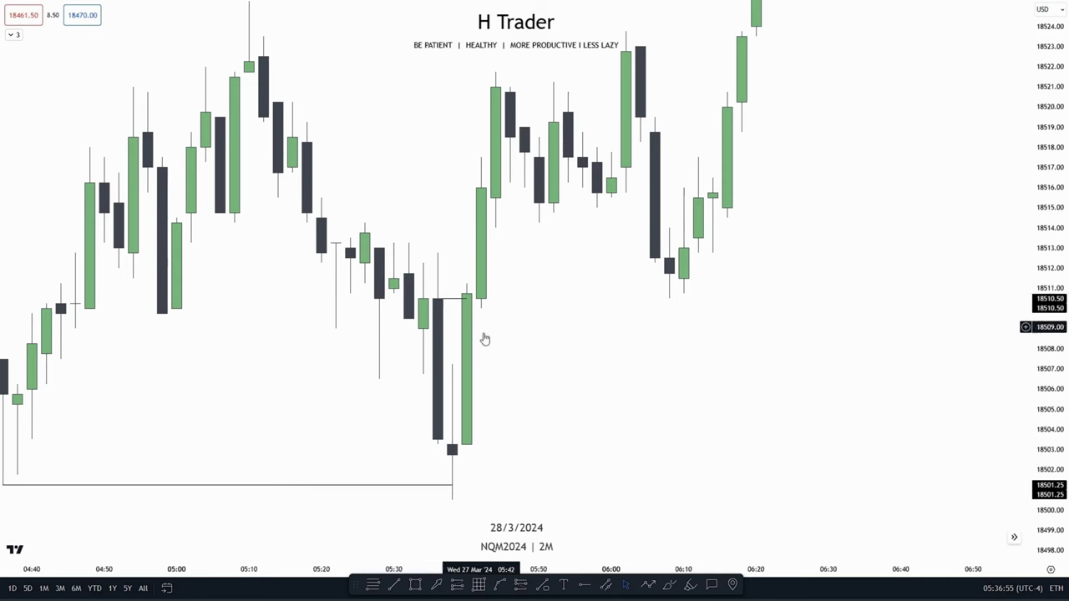
- Extend the short trend line from the 05:36 candle's open to the 05:42 candle, keeping both ends at 18510.50
{"action": "left_click_drag", "start_coordinate": [485, 337], "coordinate": [522, 300]}
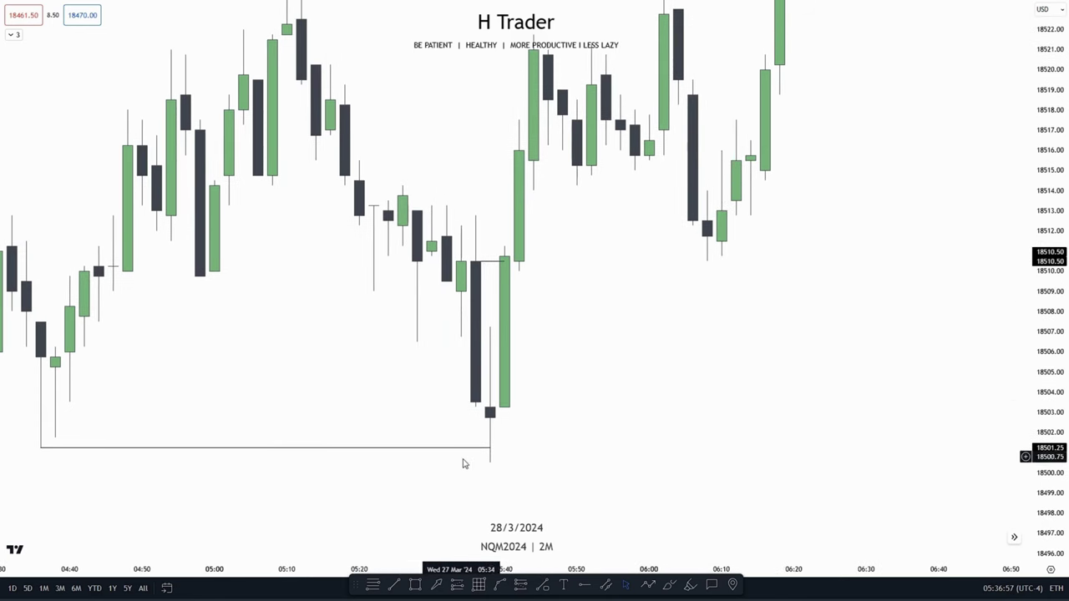
{"action": "scroll", "coordinate": [671, 435], "scroll_direction": "down", "scroll_amount": 1}
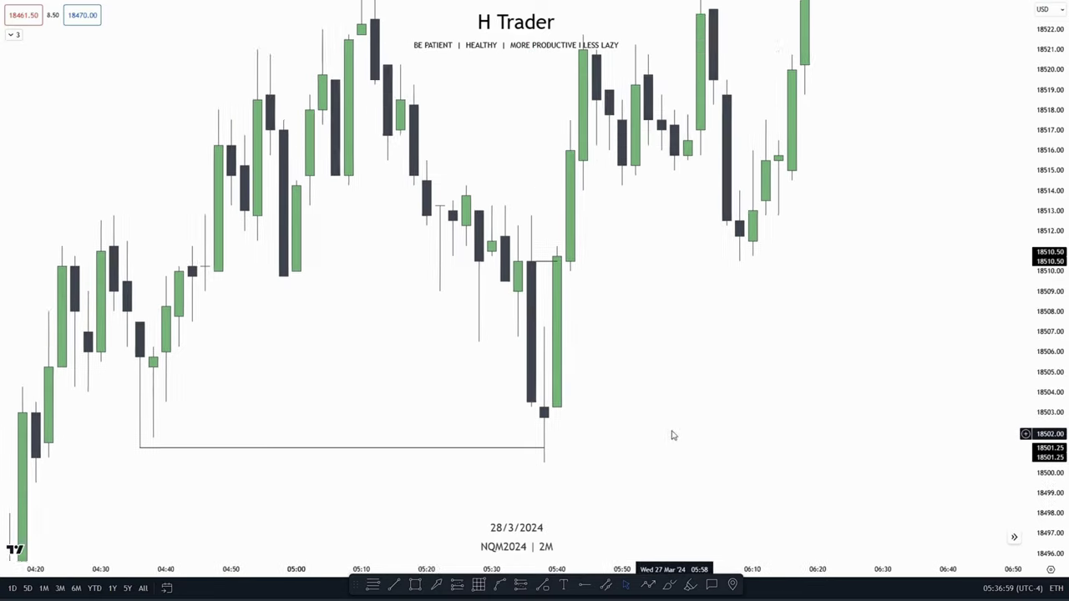
{"action": "left_click_drag", "start_coordinate": [672, 434], "coordinate": [690, 412]}
{"action": "scroll", "coordinate": [589, 405], "scroll_direction": "up", "scroll_amount": 1}
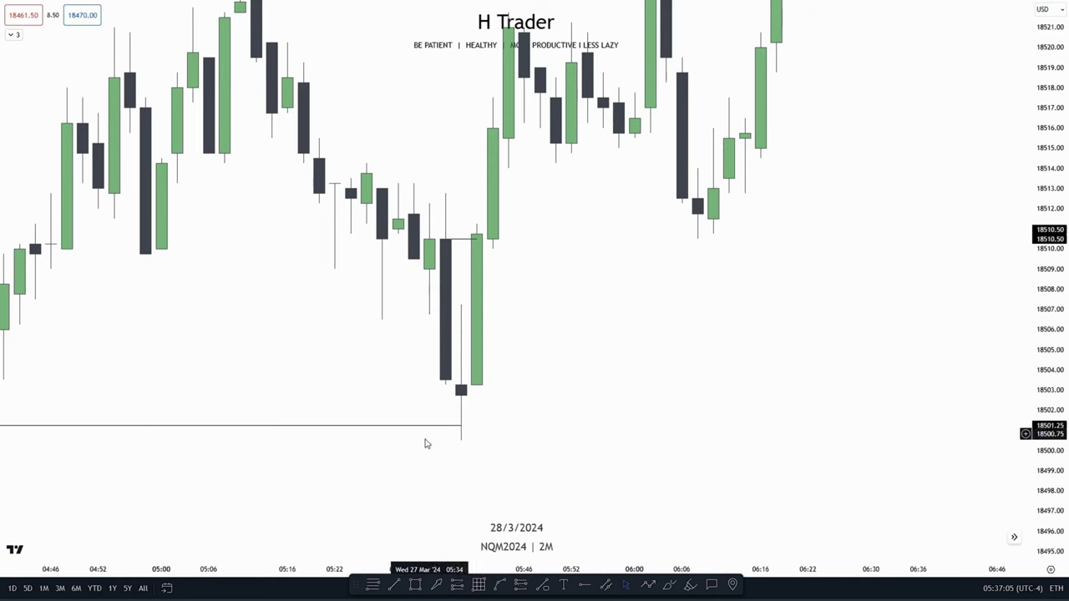
{"action": "left_click_drag", "start_coordinate": [550, 285], "coordinate": [568, 360]}
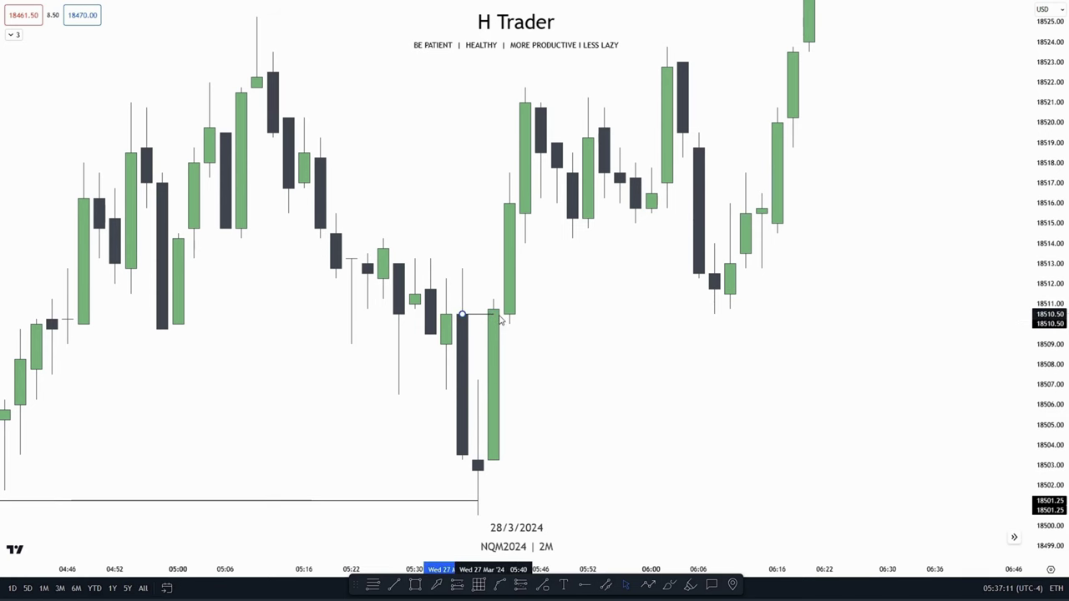
{"action": "left_click_drag", "start_coordinate": [549, 345], "coordinate": [527, 336]}
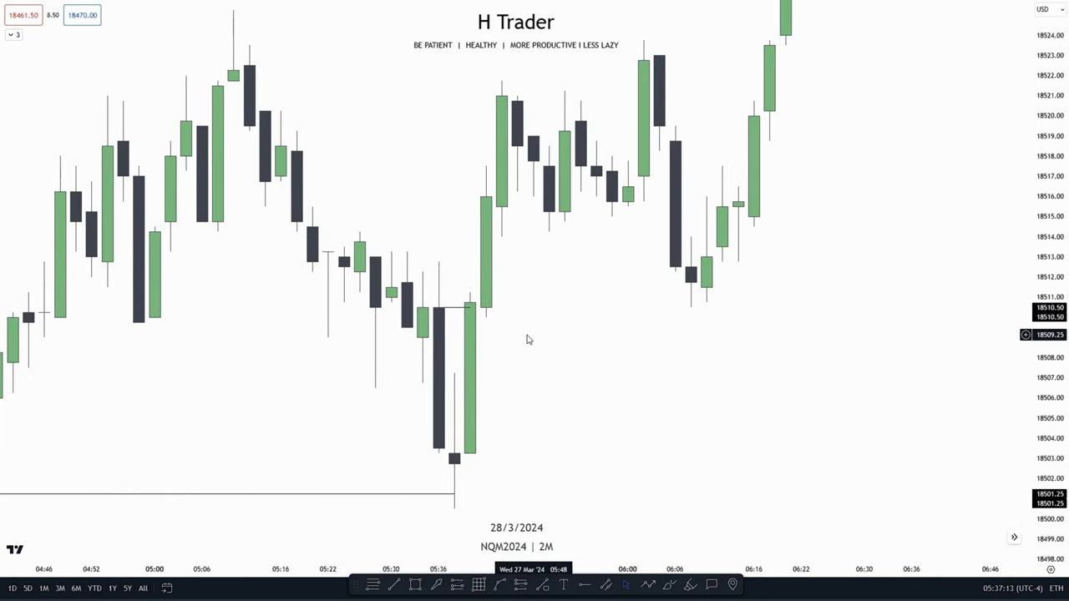
{"action": "key", "text": "alt+t"}
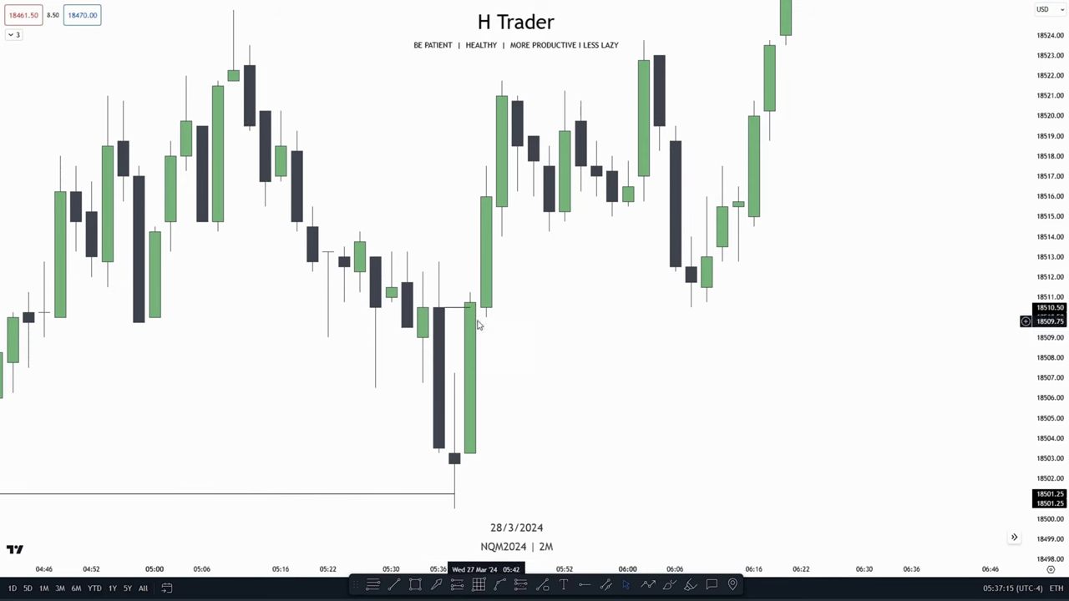
{"action": "mouse_move", "coordinate": [439, 263]}
{"action": "left_mouse_down"}
{"action": "mouse_move", "coordinate": [470, 307]}
{"action": "mouse_move", "coordinate": [485, 262]}
{"action": "mouse_move", "coordinate": [440, 307]}
{"action": "left_mouse_up"}
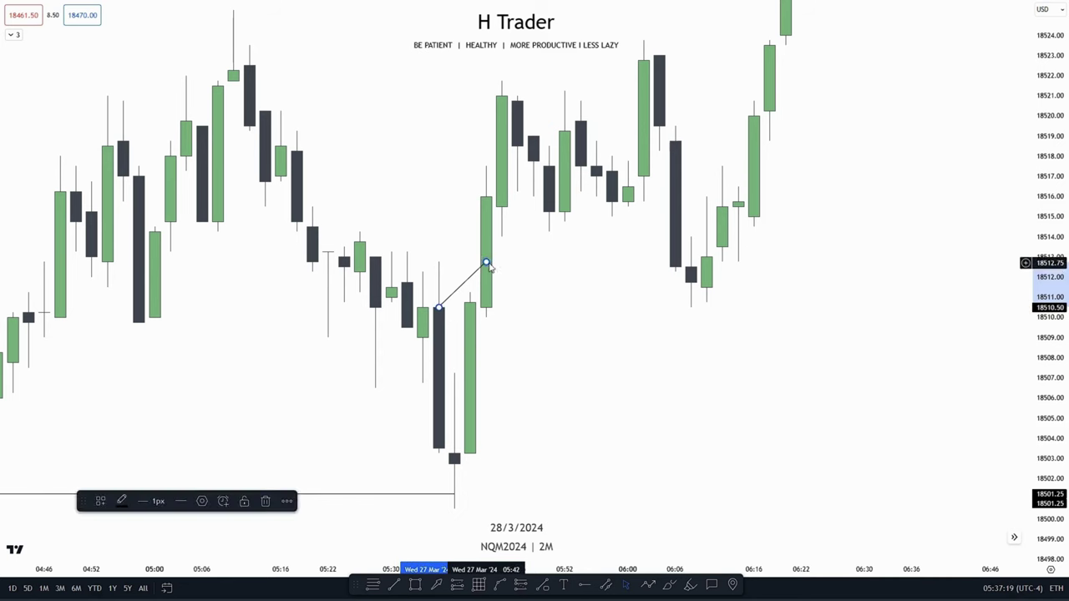
{"action": "left_click_drag", "start_coordinate": [487, 263], "coordinate": [486, 308]}
{"action": "left_click", "coordinate": [534, 335]}
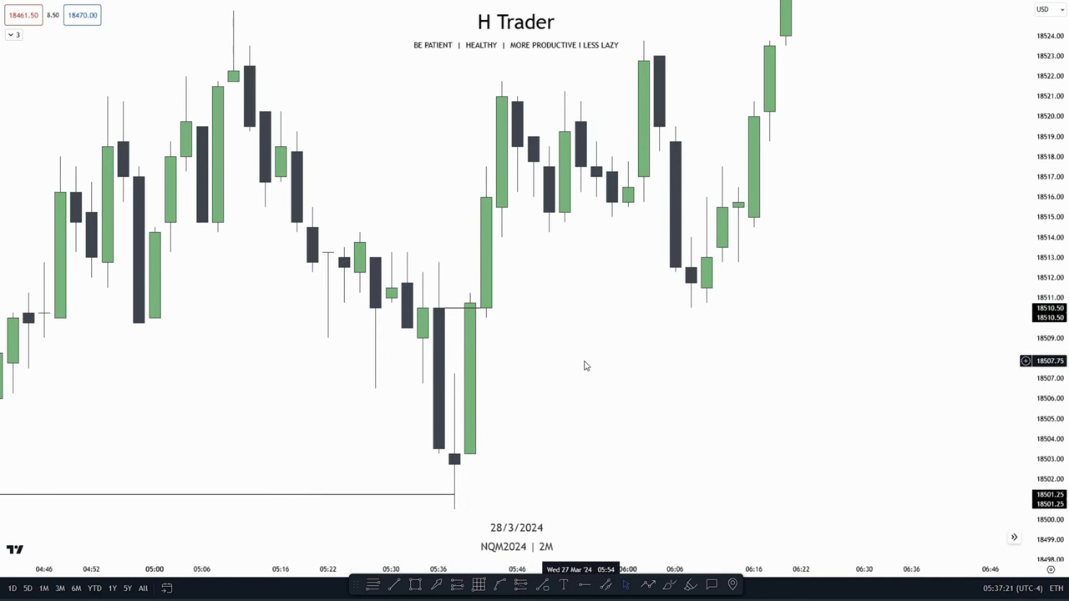
- Extend the horizontal line at 18510.50 past the 06:08 pullback low to about 06:22
{"action": "left_click_drag", "start_coordinate": [580, 359], "coordinate": [508, 324]}
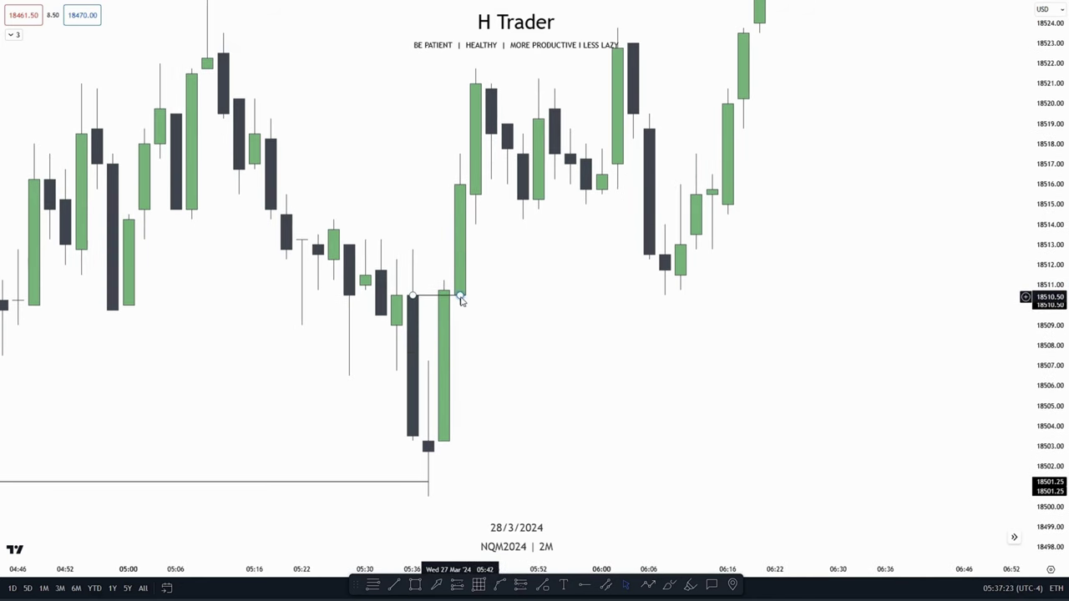
{"action": "left_click_drag", "start_coordinate": [461, 299], "coordinate": [491, 305]}
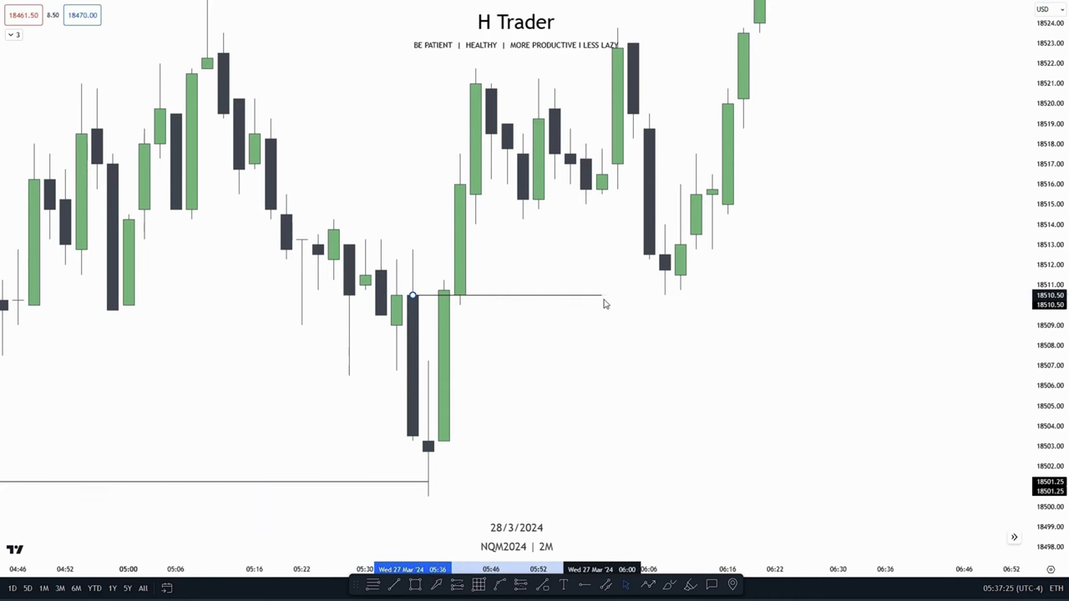
{"action": "left_click_drag", "start_coordinate": [605, 304], "coordinate": [781, 317]}
{"action": "left_click", "coordinate": [754, 345]}
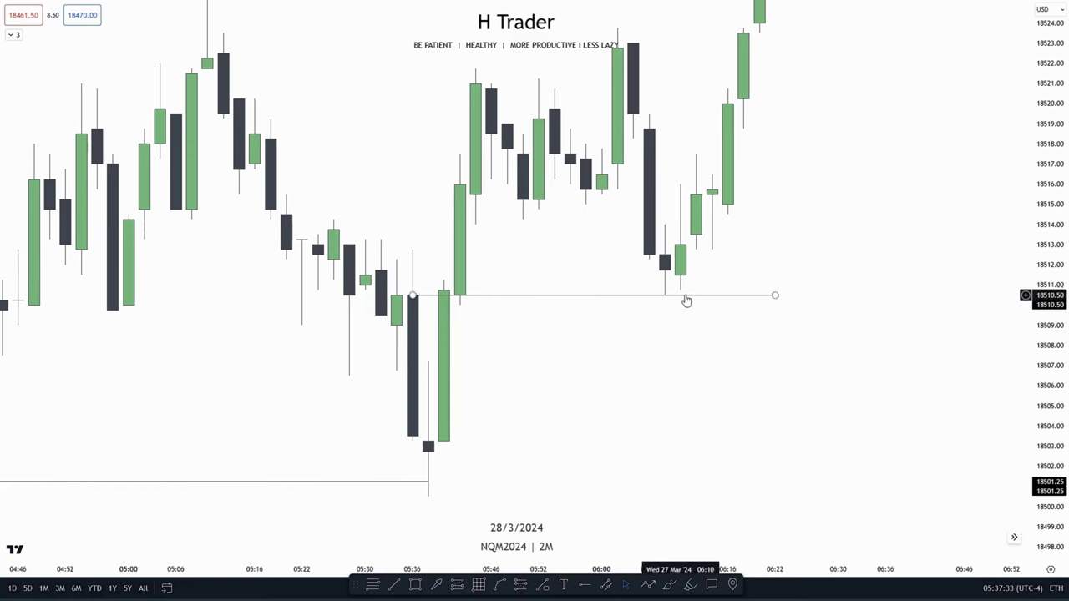
{"action": "left_click_drag", "start_coordinate": [822, 213], "coordinate": [801, 409]}
{"action": "scroll", "coordinate": [756, 432], "scroll_direction": "down", "scroll_amount": 2}
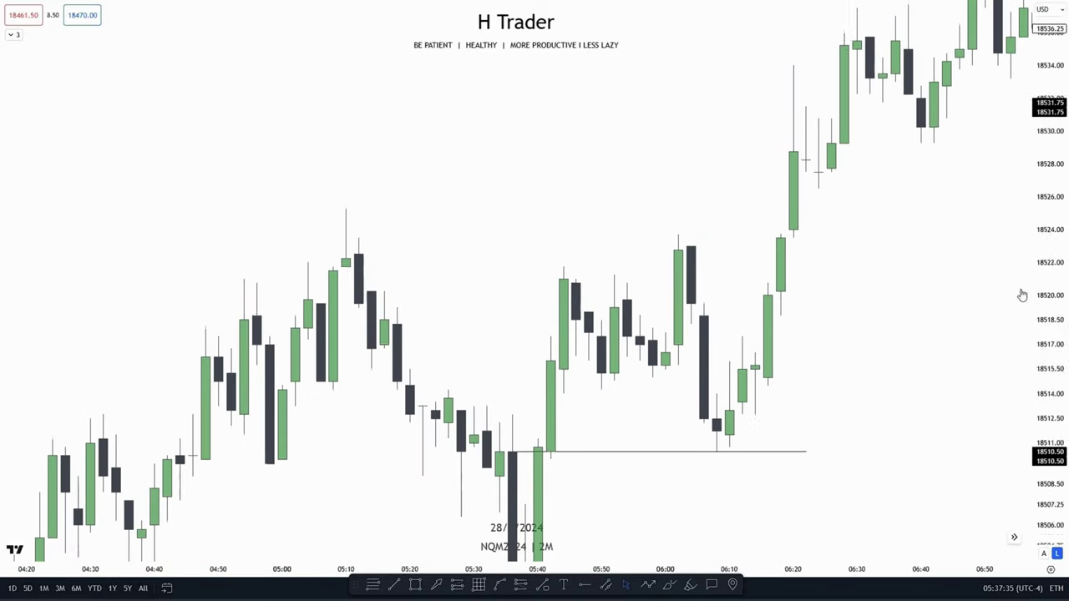
- Draw a horizontal trend line from the 05:10 swing high to about 06:18 on the 2-minute chart
{"action": "left_click", "coordinate": [349, 216]}
{"action": "left_click", "coordinate": [780, 214]}
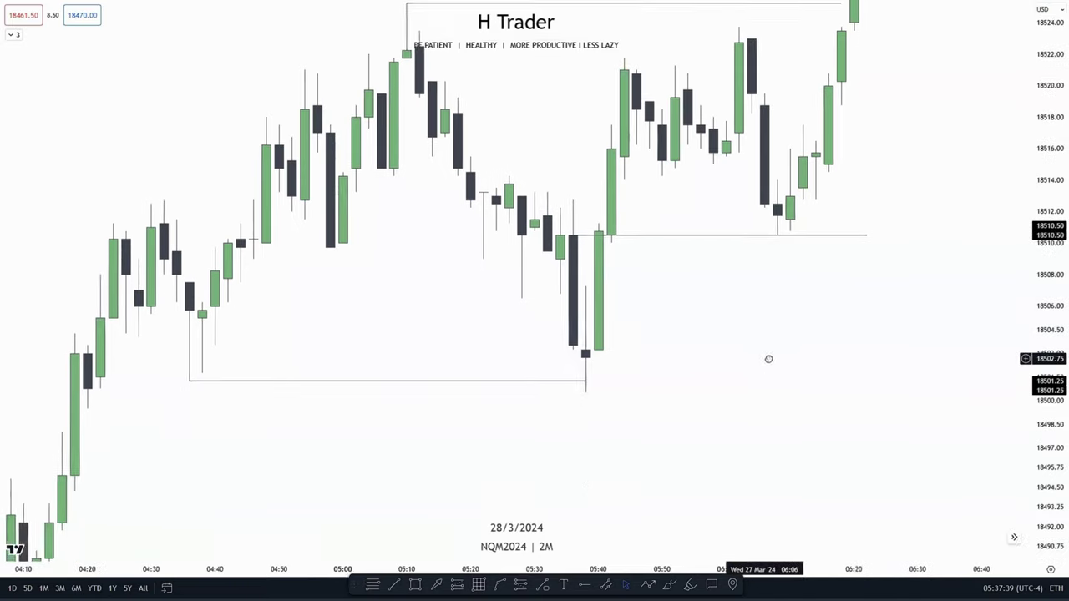
{"action": "left_click_drag", "start_coordinate": [768, 359], "coordinate": [764, 355]}
- Draw a rectangle over the 04:20 down-close candle's body, from 18503.00 down to 18500.75, extending to 06:00
{"action": "left_click_drag", "start_coordinate": [1046, 372], "coordinate": [1046, 291]}
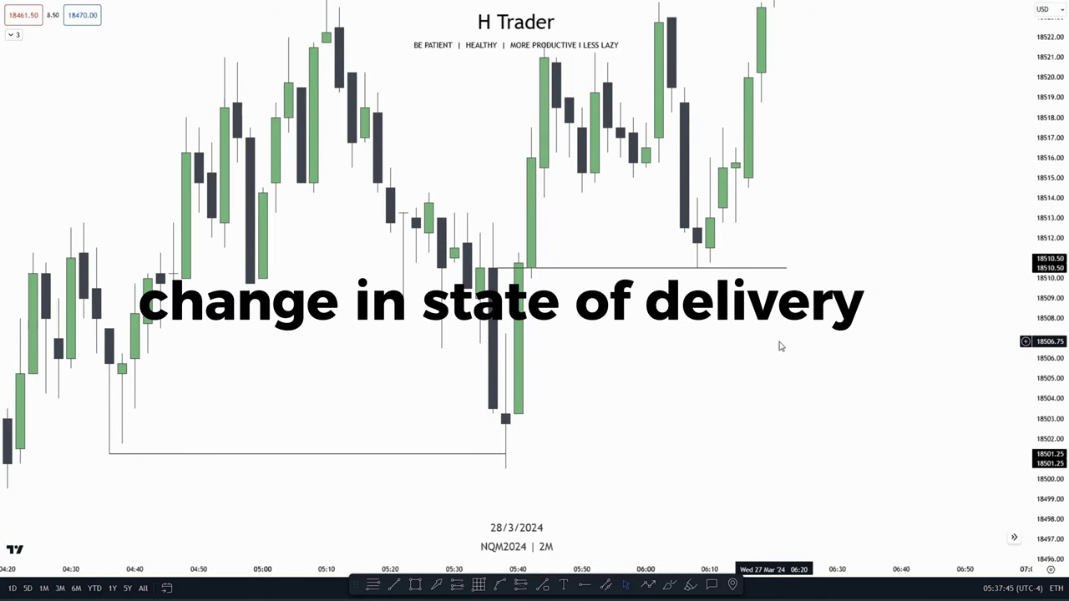
{"action": "left_click_drag", "start_coordinate": [698, 407], "coordinate": [756, 365]}
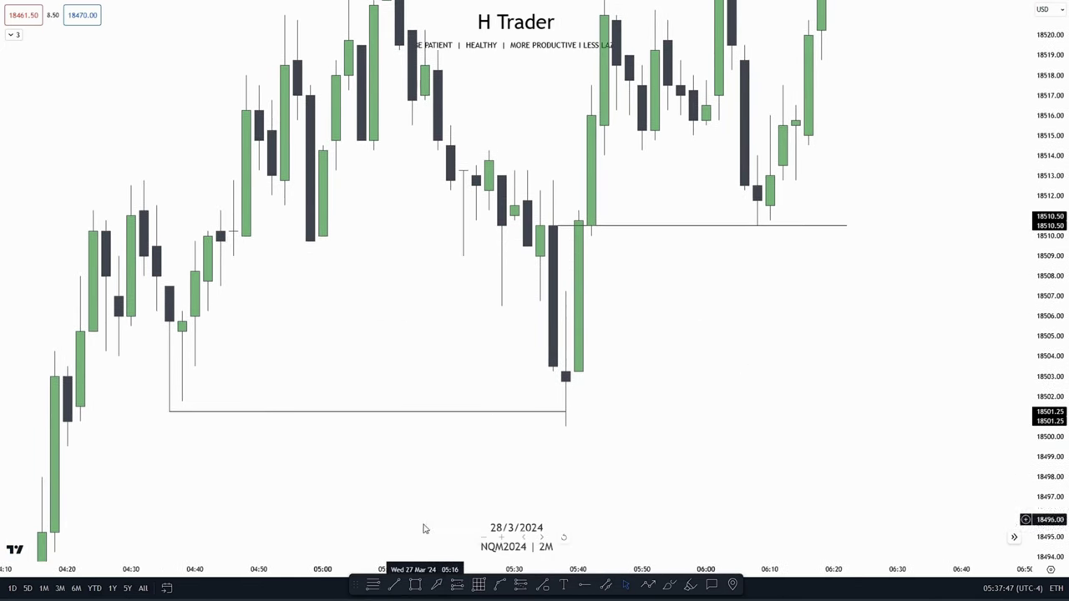
{"action": "left_click", "coordinate": [415, 587]}
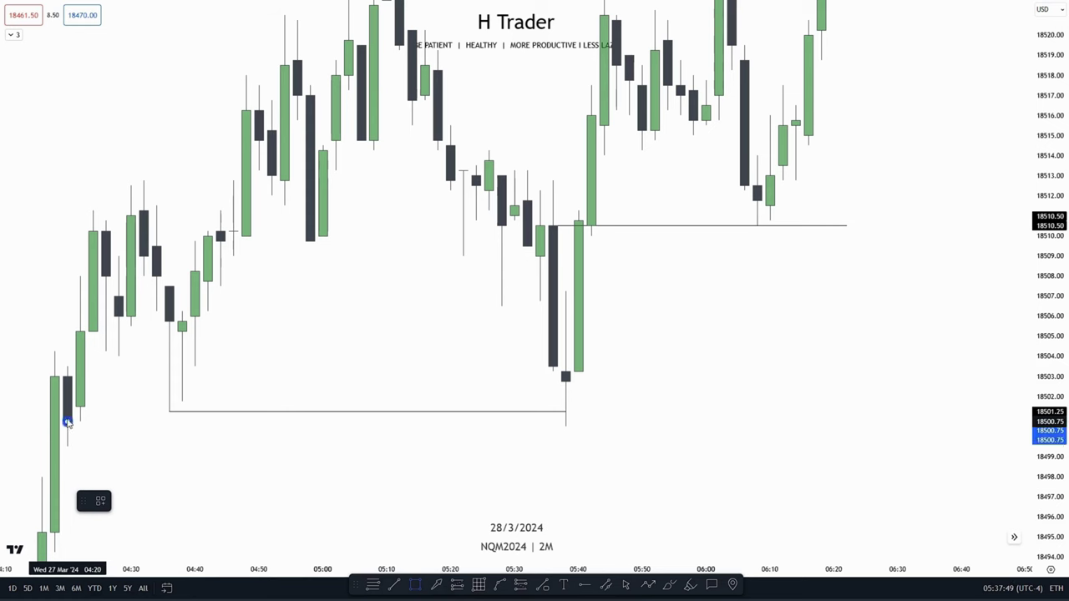
{"action": "left_click", "coordinate": [68, 377]}
{"action": "left_click_drag", "start_coordinate": [69, 401], "coordinate": [752, 438]}
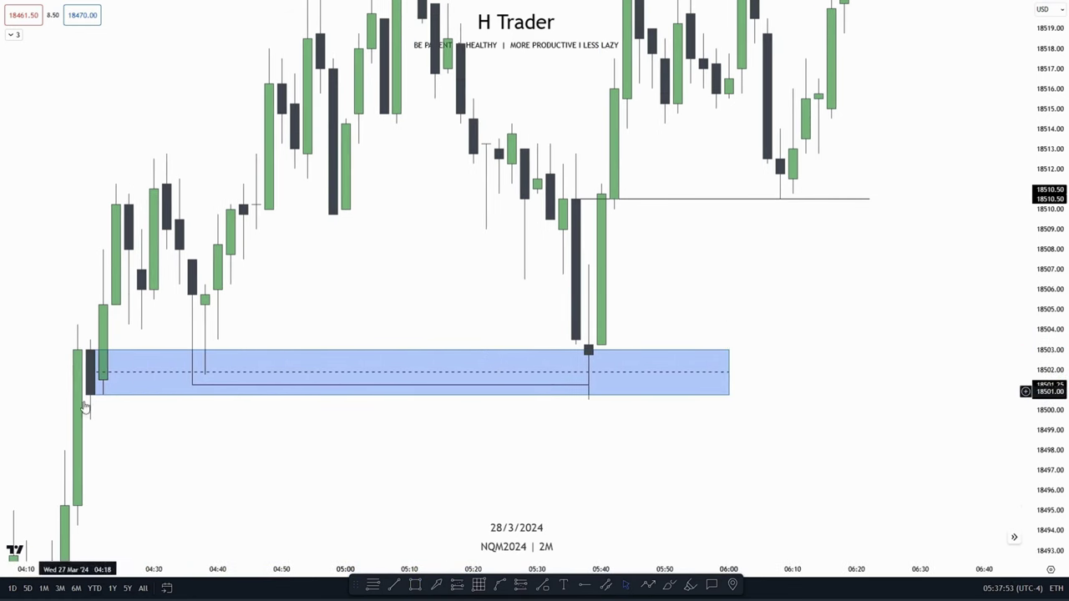
{"action": "left_click_drag", "start_coordinate": [365, 296], "coordinate": [286, 335]}
{"action": "left_click_drag", "start_coordinate": [694, 335], "coordinate": [648, 350]}
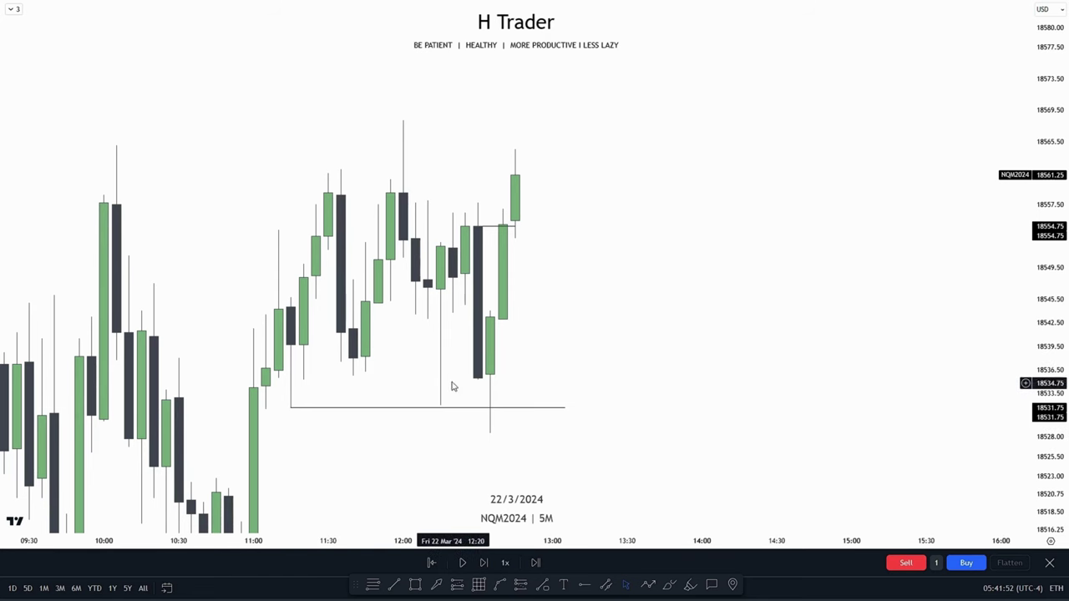
- On the 22/3/2024 5-minute chart, extend the trend line from the 12:30 candle's open to 13:05, keeping it horizontal at 18554.75
{"action": "key", "text": "Right"}
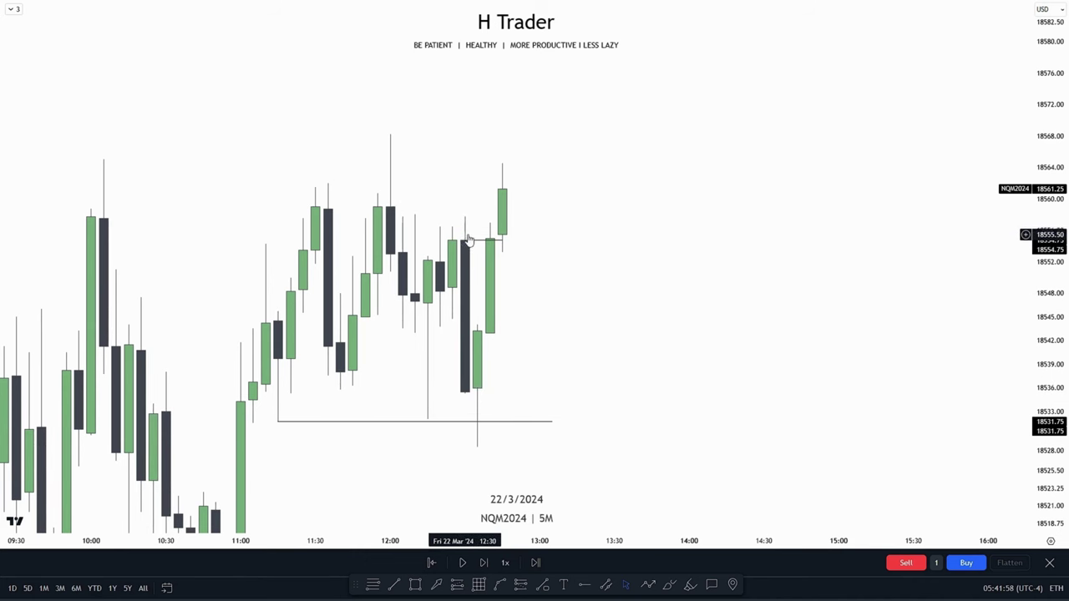
{"action": "key", "text": "Left"}
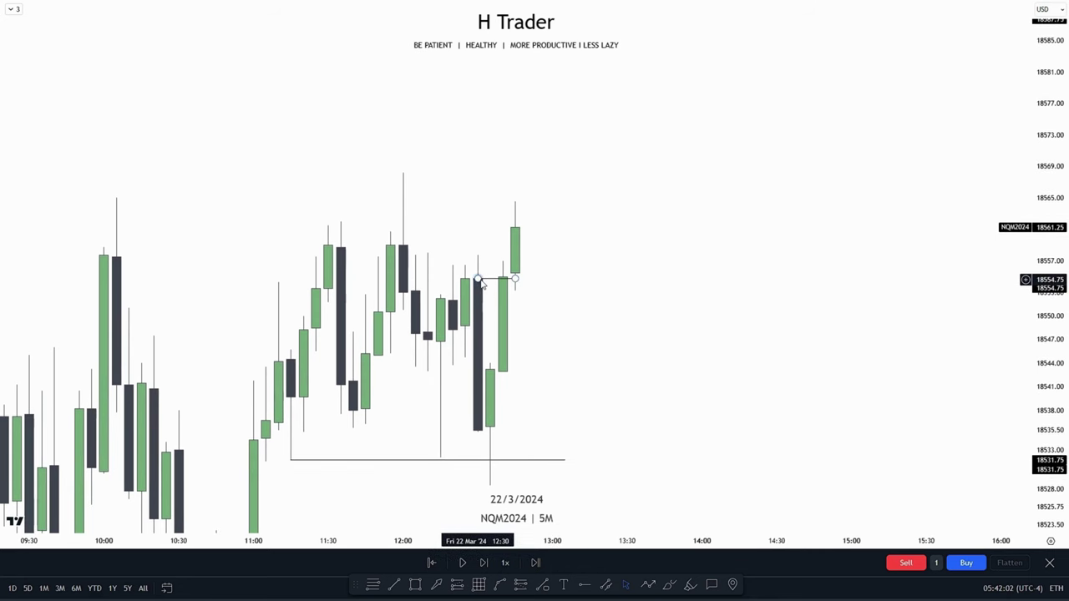
{"action": "left_click_drag", "start_coordinate": [479, 279], "coordinate": [564, 279]}
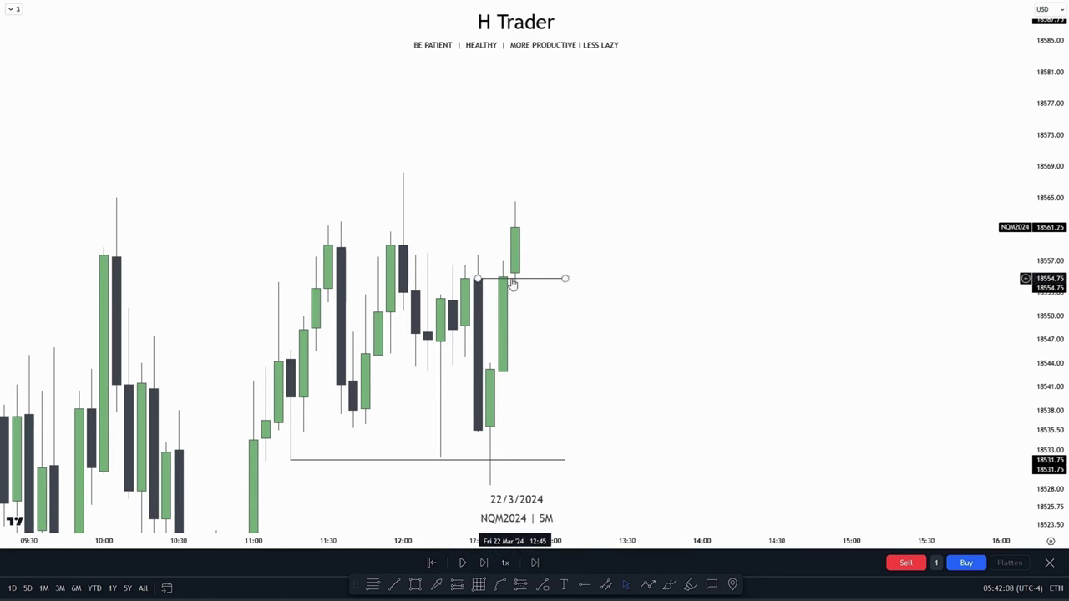
- Draw a horizontal trend line at 18593.75 from the 06:45 swing high to about 14:35
{"action": "scroll", "coordinate": [621, 362], "scroll_direction": "down", "scroll_amount": 5}
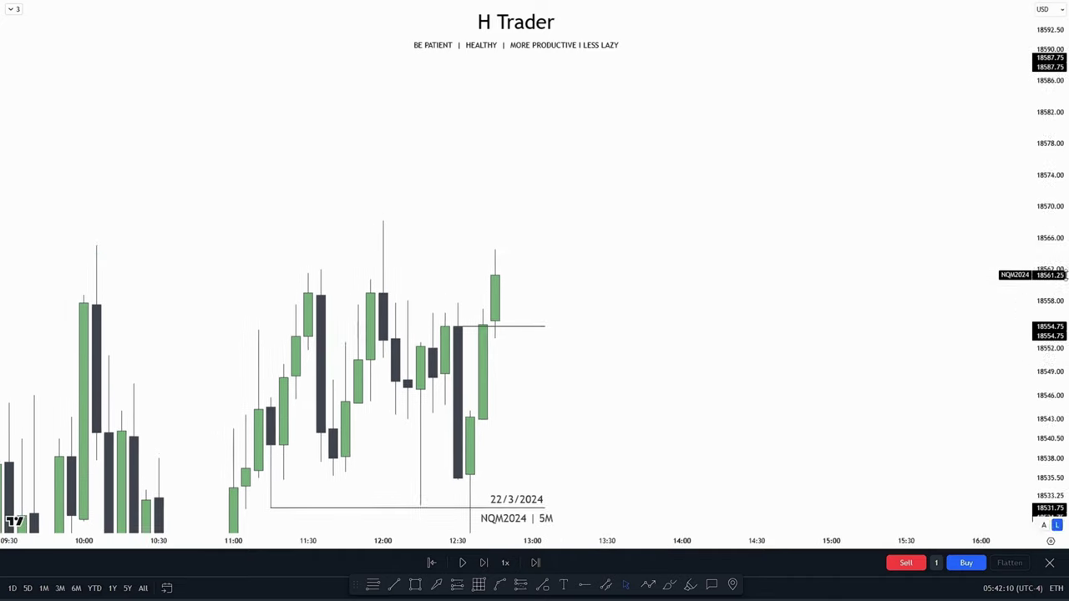
{"action": "left_click_drag", "start_coordinate": [566, 466], "coordinate": [445, 512]}
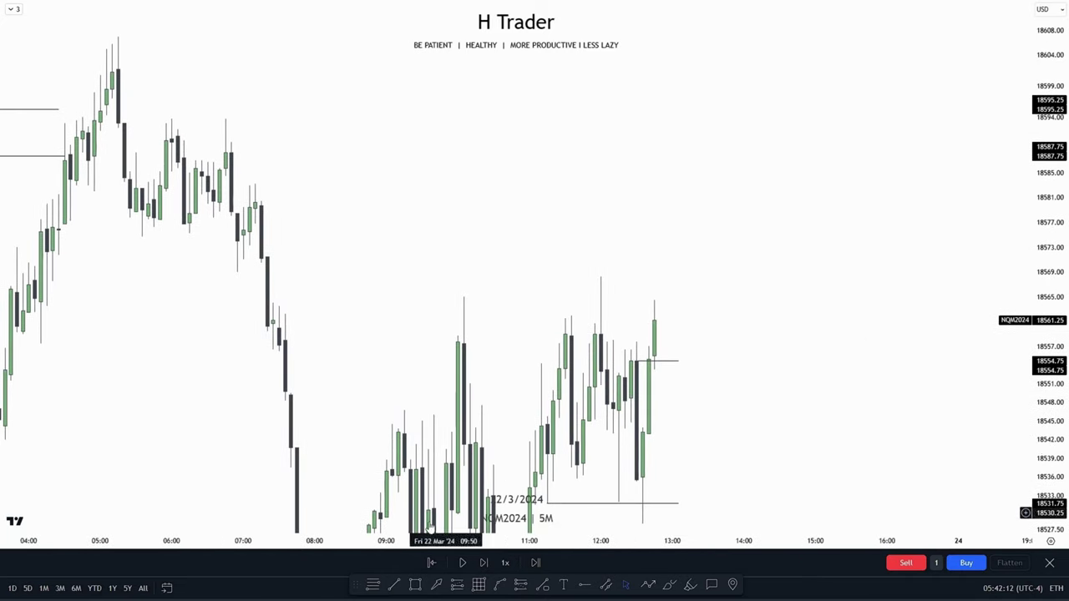
{"action": "left_click", "coordinate": [395, 585]}
{"action": "left_click", "coordinate": [226, 119]}
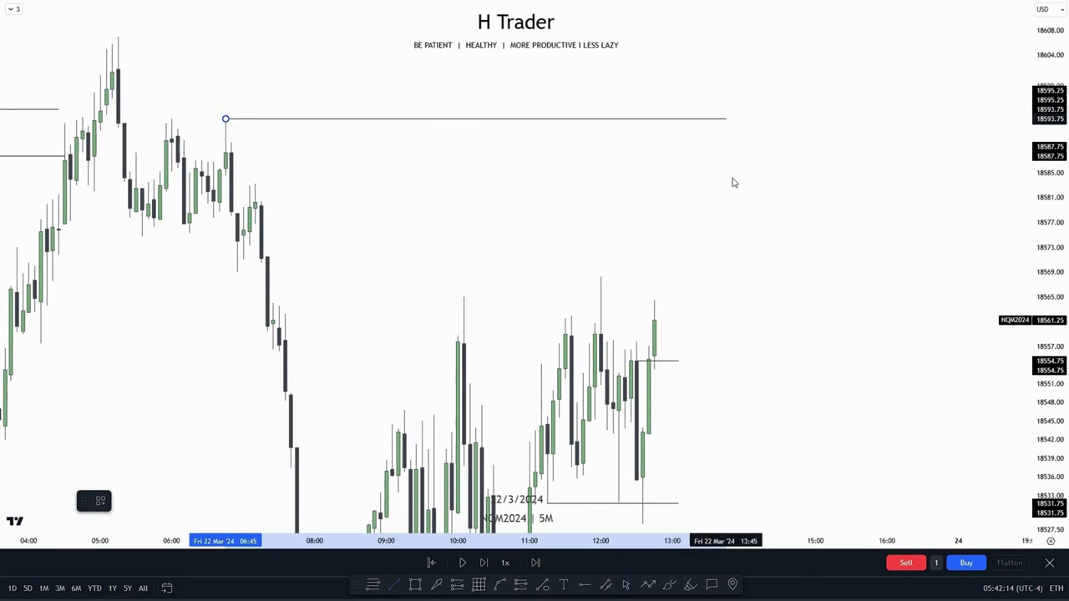
{"action": "left_click", "coordinate": [786, 213], "text": "shift"}
{"action": "left_click_drag", "start_coordinate": [858, 260], "coordinate": [779, 218]}
- Draw a horizontal trend line at 18568.25 from the 12:00 swing high to about 13:55
{"action": "left_click", "coordinate": [396, 586]}
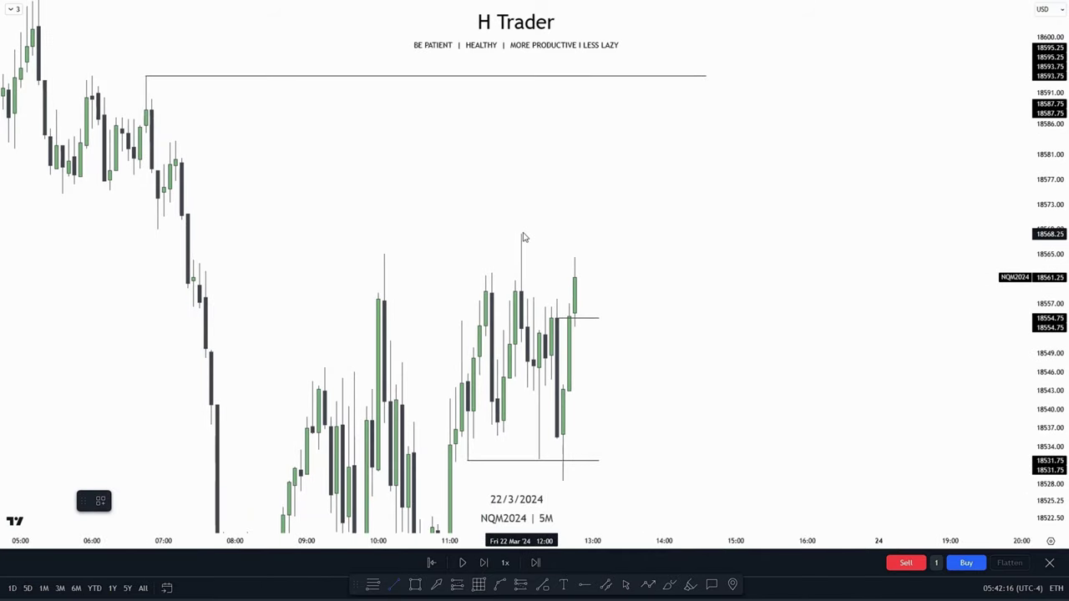
{"action": "left_click", "coordinate": [658, 244], "text": "shift"}
{"action": "left_click_drag", "start_coordinate": [689, 314], "coordinate": [669, 362]}
- Set the replay speed to 3x, play the bars forward to the 13:25 candle and pause the replay
{"action": "left_click", "coordinate": [504, 562]}
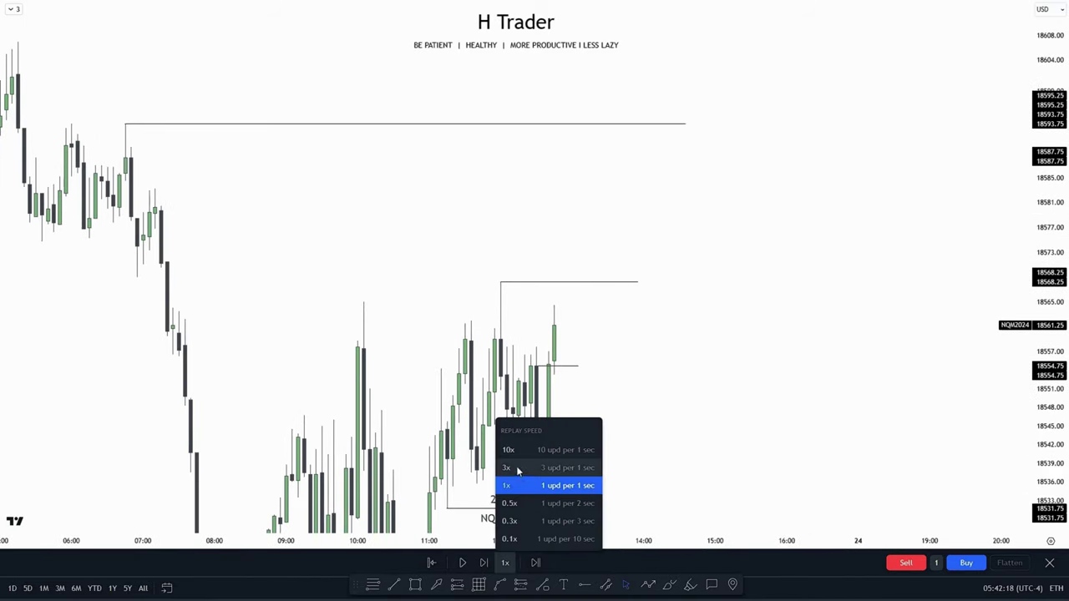
{"action": "left_click", "coordinate": [518, 469]}
{"action": "left_click", "coordinate": [469, 565]}
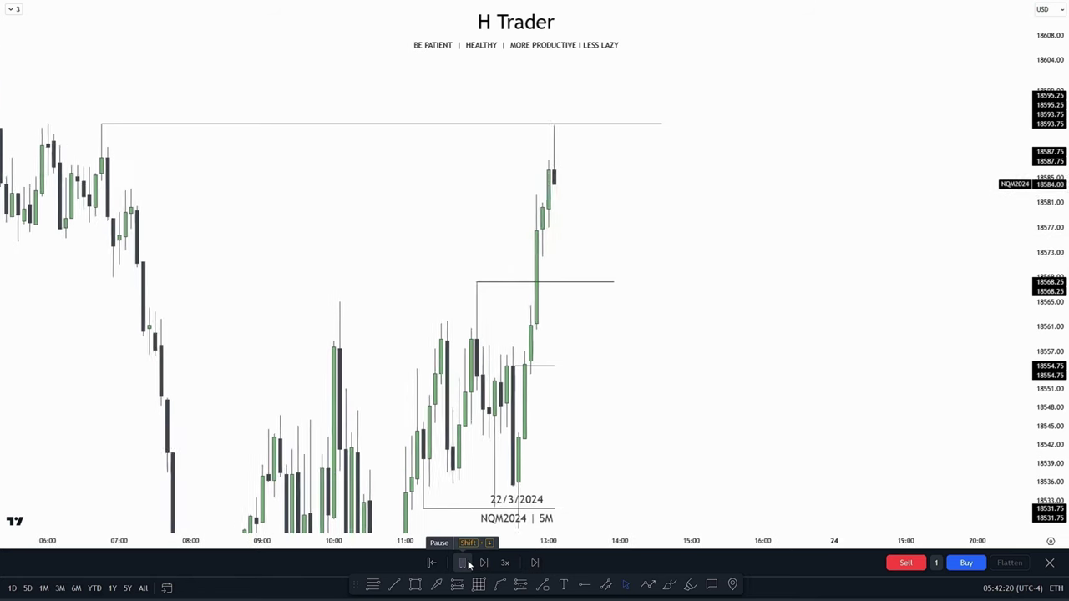
{"action": "left_click", "coordinate": [465, 563]}
- Draw a horizontal trend line at 18607.00 from the 05:15 swing high to 13:25
{"action": "left_click_drag", "start_coordinate": [811, 241], "coordinate": [917, 378]}
{"action": "scroll", "coordinate": [917, 378], "scroll_direction": "down", "scroll_amount": 1}
{"action": "left_click_drag", "start_coordinate": [876, 334], "coordinate": [882, 350]}
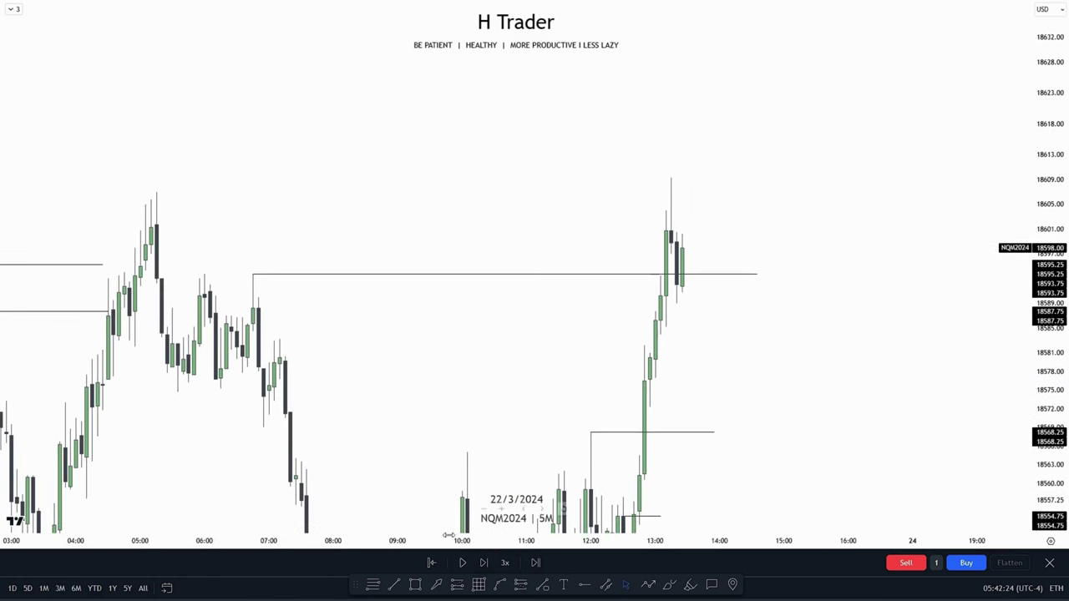
{"action": "left_click", "coordinate": [394, 585]}
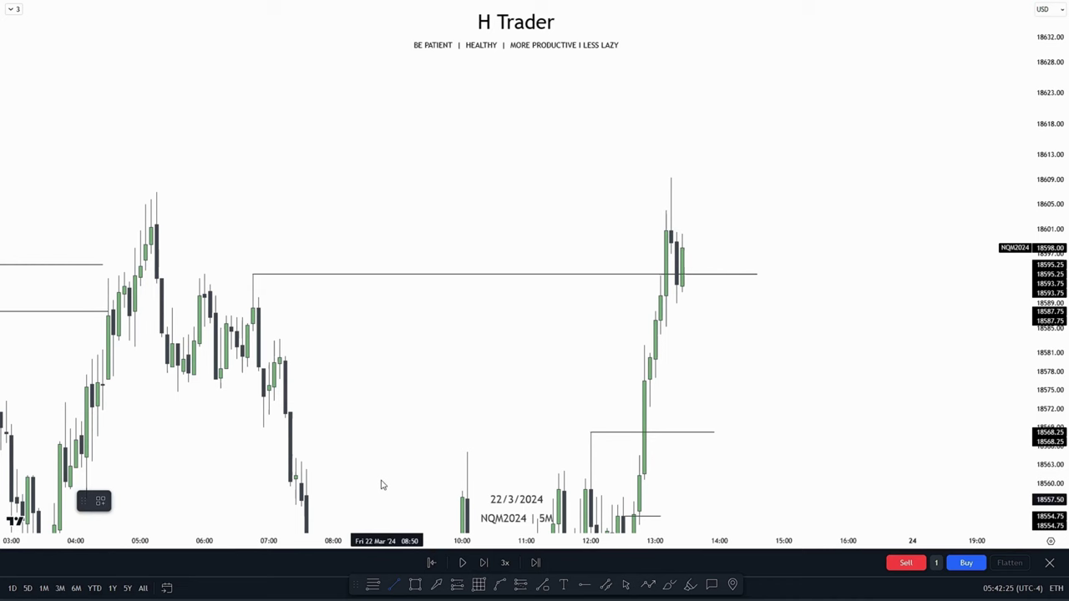
{"action": "left_click", "coordinate": [157, 198]}
{"action": "left_click", "coordinate": [683, 205]}
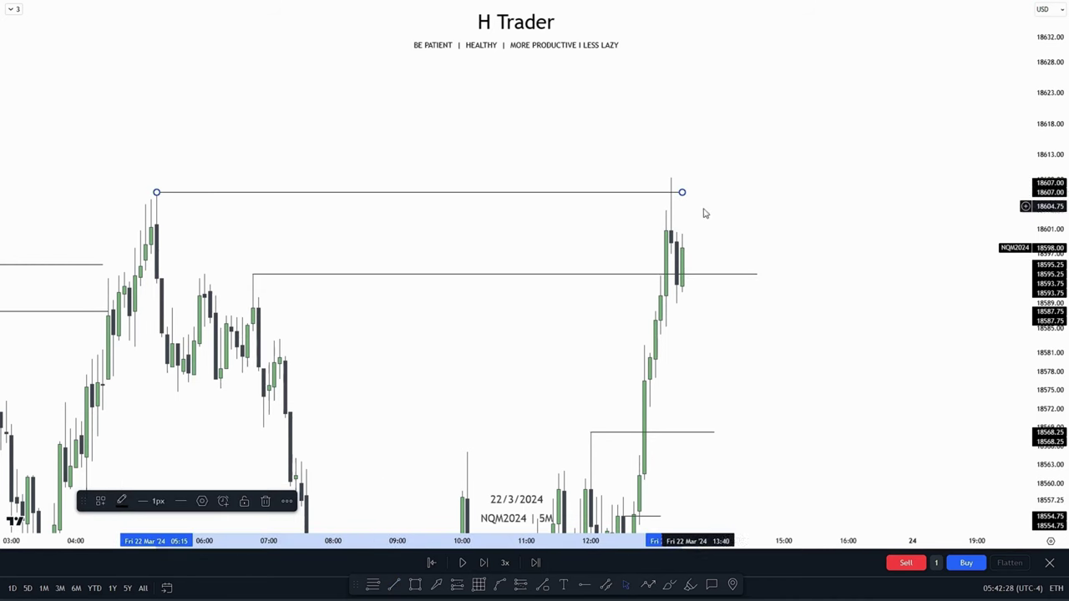
- Examine the move from the 18531.75 low through the 12:30 candle's open at 18554.75, its retest and the path to the marked highs
{"action": "left_click_drag", "start_coordinate": [833, 281], "coordinate": [870, 150]}
{"action": "left_click_drag", "start_coordinate": [783, 426], "coordinate": [842, 308]}
{"action": "scroll", "coordinate": [841, 308], "scroll_direction": "up", "scroll_amount": 4}
{"action": "left_click_drag", "start_coordinate": [1063, 334], "coordinate": [1063, 305]}
{"action": "scroll", "coordinate": [779, 336], "scroll_direction": "up", "scroll_amount": 5}
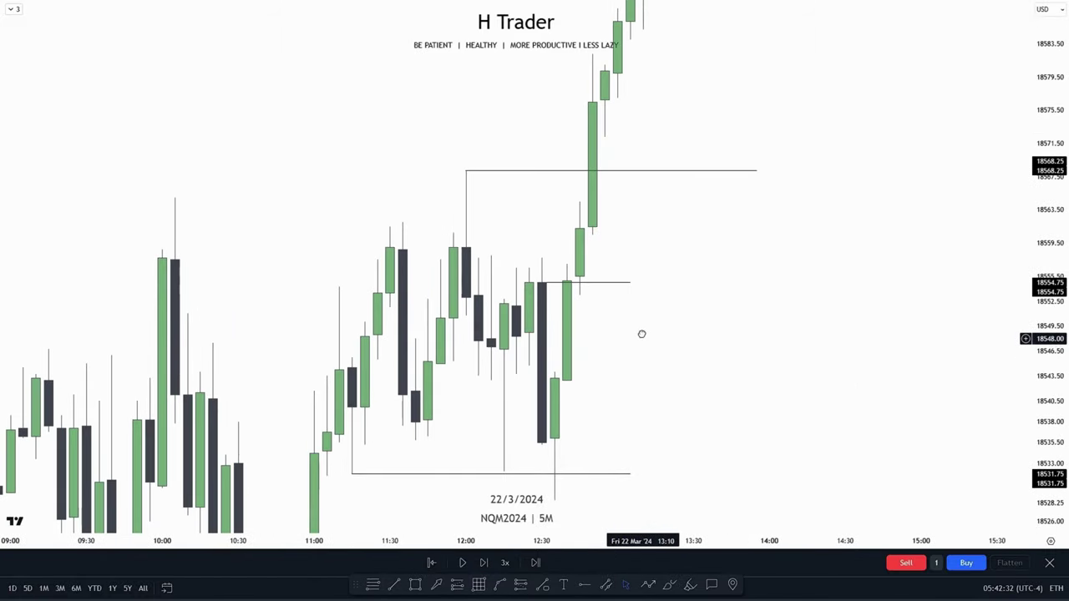
{"action": "left_click_drag", "start_coordinate": [641, 334], "coordinate": [577, 302]}
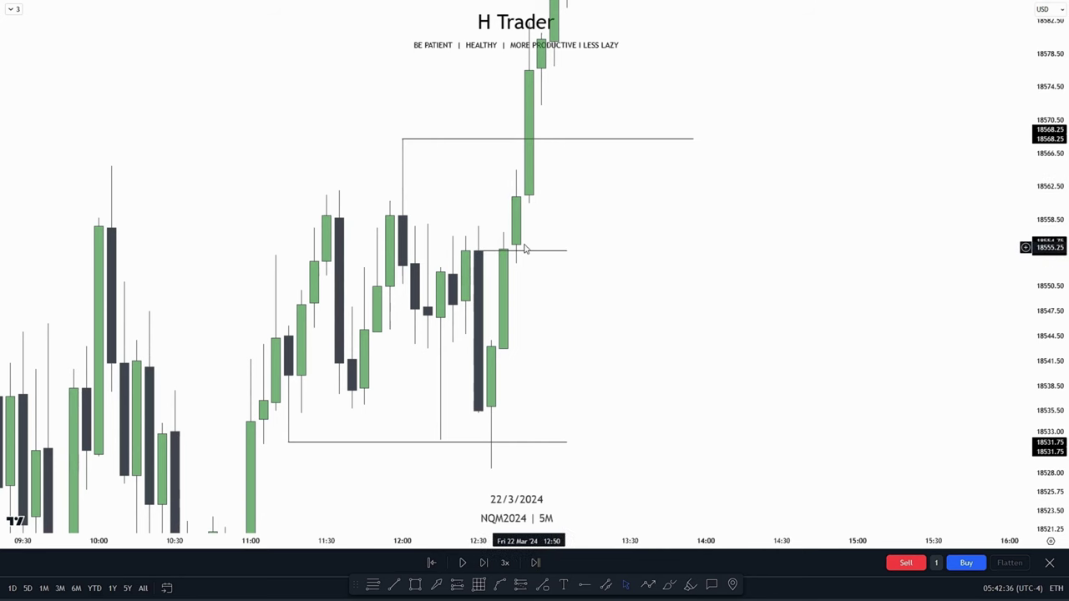
{"action": "left_click_drag", "start_coordinate": [600, 222], "coordinate": [607, 228]}
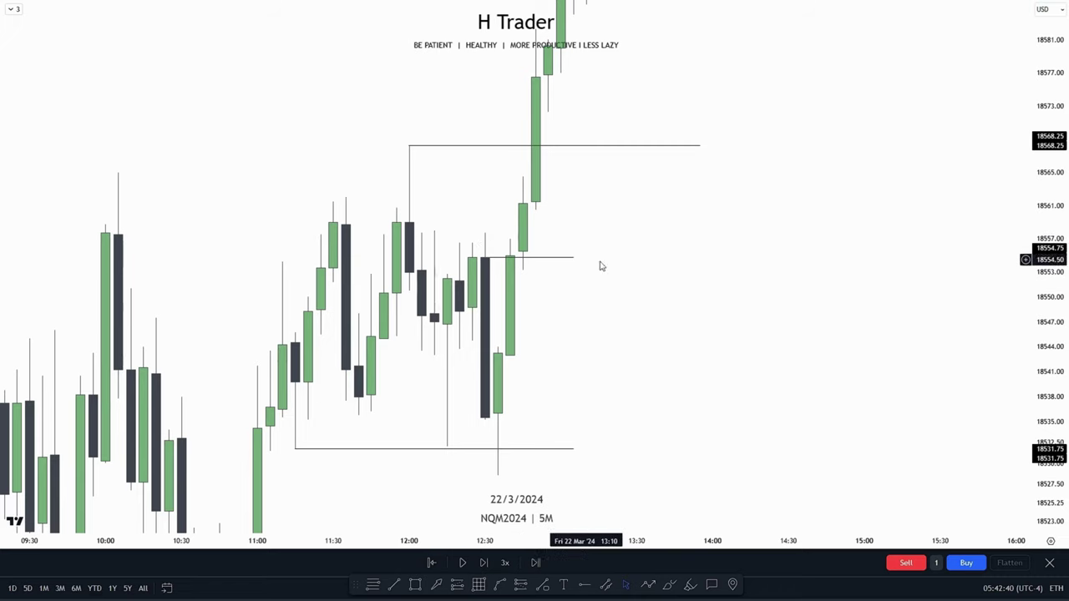
{"action": "left_click_drag", "start_coordinate": [659, 280], "coordinate": [654, 289]}
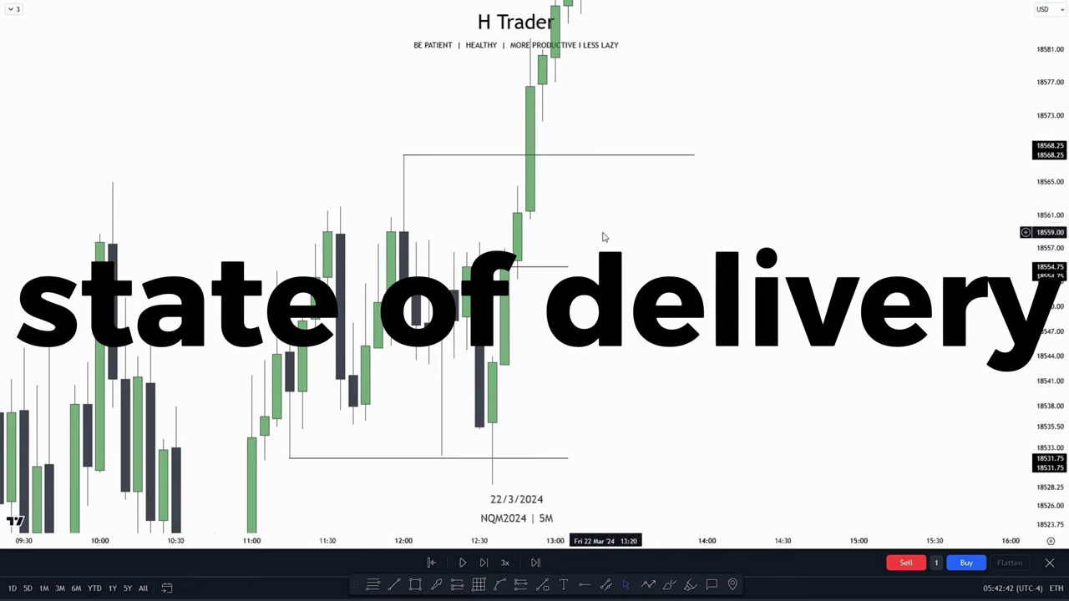
{"action": "left_click_drag", "start_coordinate": [763, 243], "coordinate": [771, 279]}
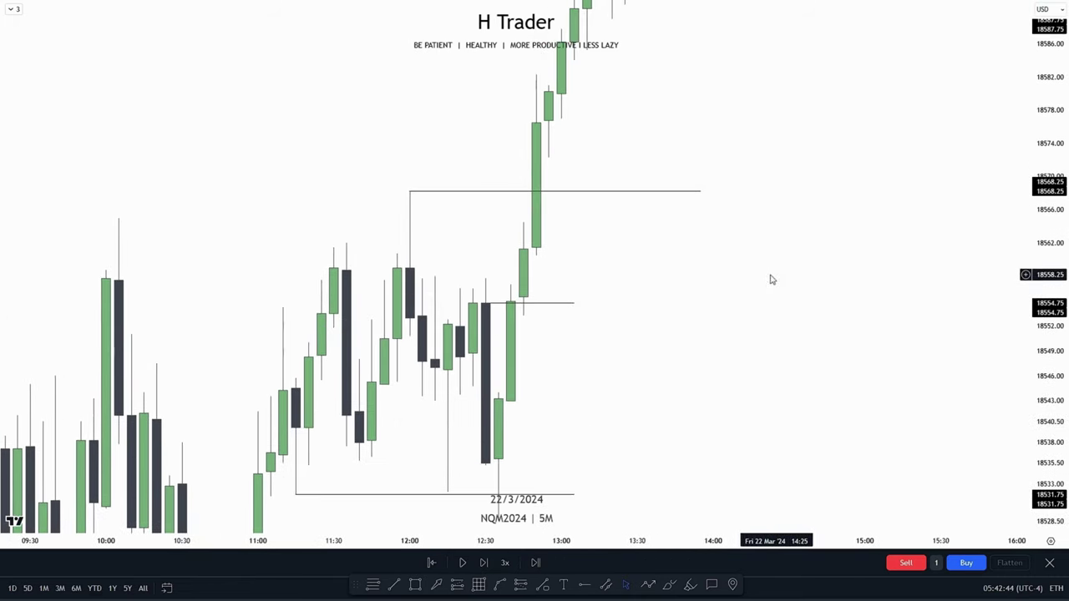
{"action": "left_click_drag", "start_coordinate": [524, 290], "coordinate": [537, 359]}
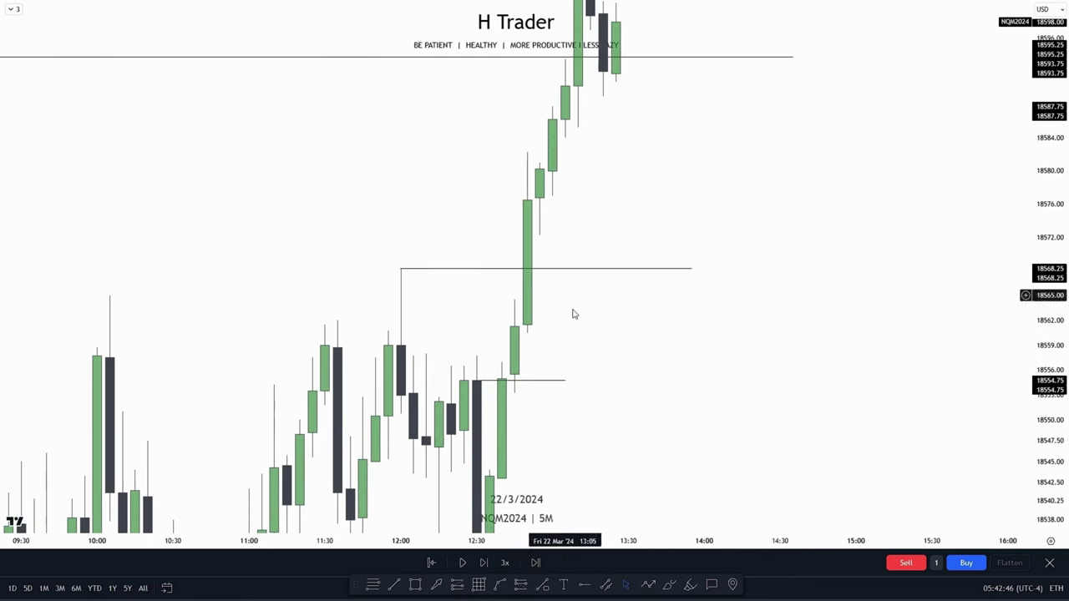
{"action": "left_click_drag", "start_coordinate": [679, 355], "coordinate": [673, 383]}
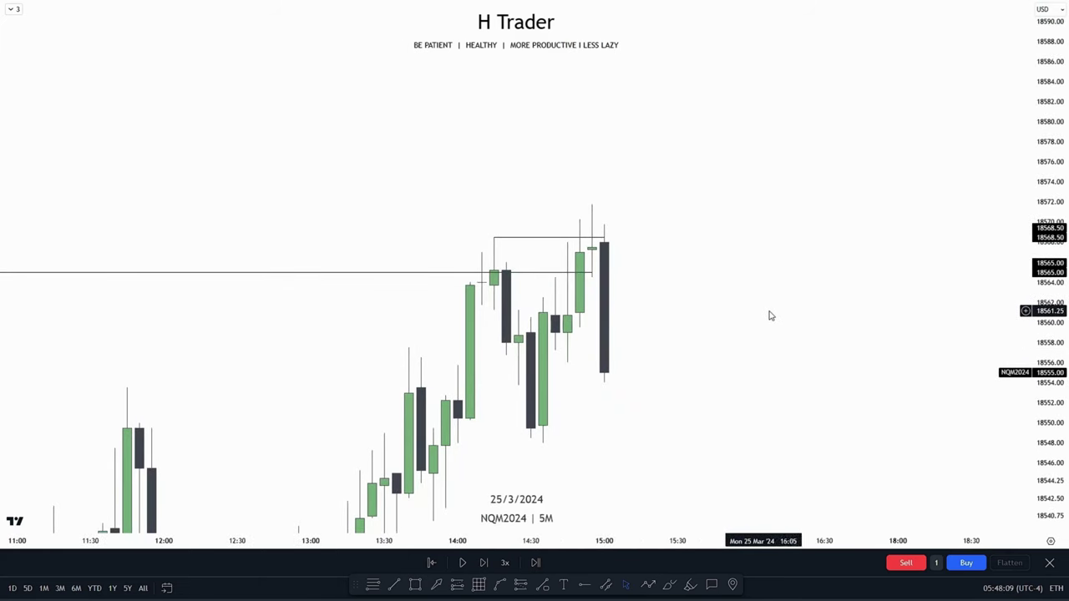
- On the 25/3/2024 5-minute chart, draw a horizontal trend line at 18559.00 from the 14:45 up-close candle's open to about 15:50
{"action": "scroll", "coordinate": [770, 315], "scroll_direction": "down", "scroll_amount": 5}
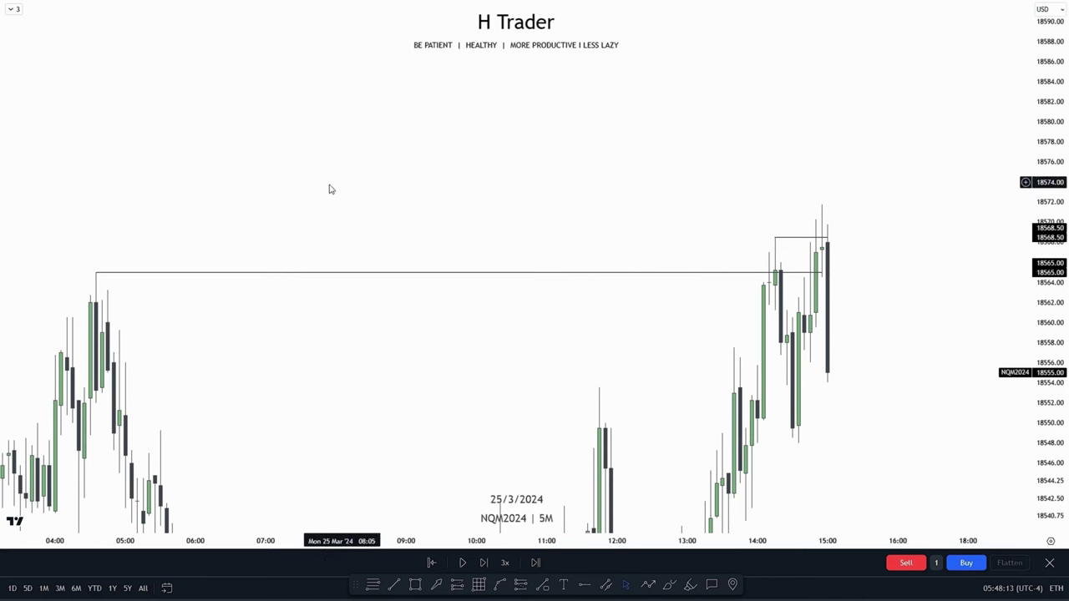
{"action": "scroll", "coordinate": [826, 289], "scroll_direction": "up", "scroll_amount": 4}
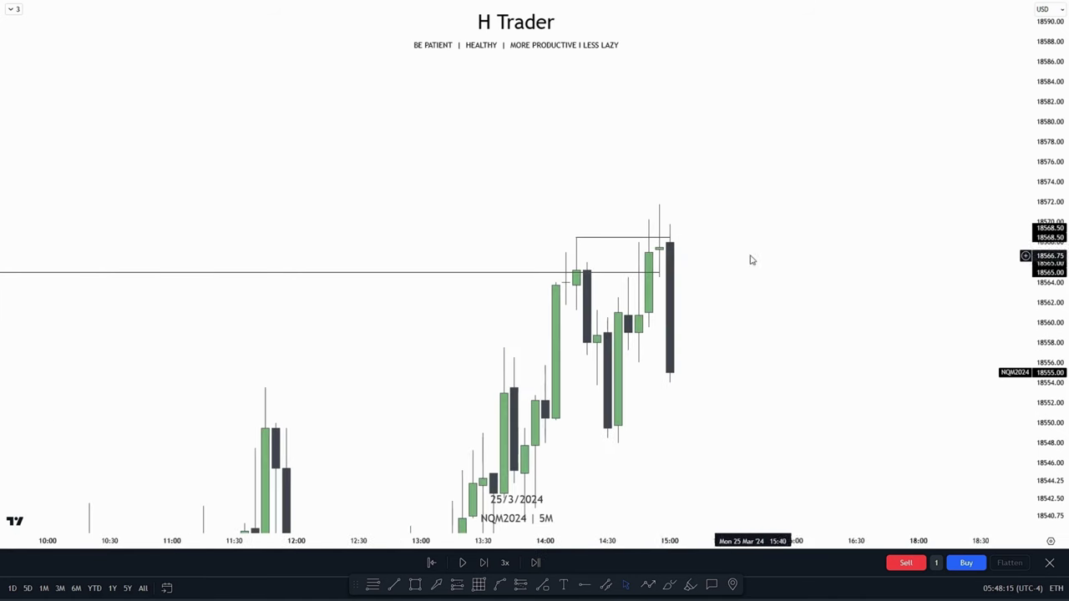
{"action": "scroll", "coordinate": [677, 253], "scroll_direction": "up", "scroll_amount": 1}
{"action": "left_click_drag", "start_coordinate": [1053, 282], "coordinate": [1054, 223]}
{"action": "left_click_drag", "start_coordinate": [713, 260], "coordinate": [696, 283]}
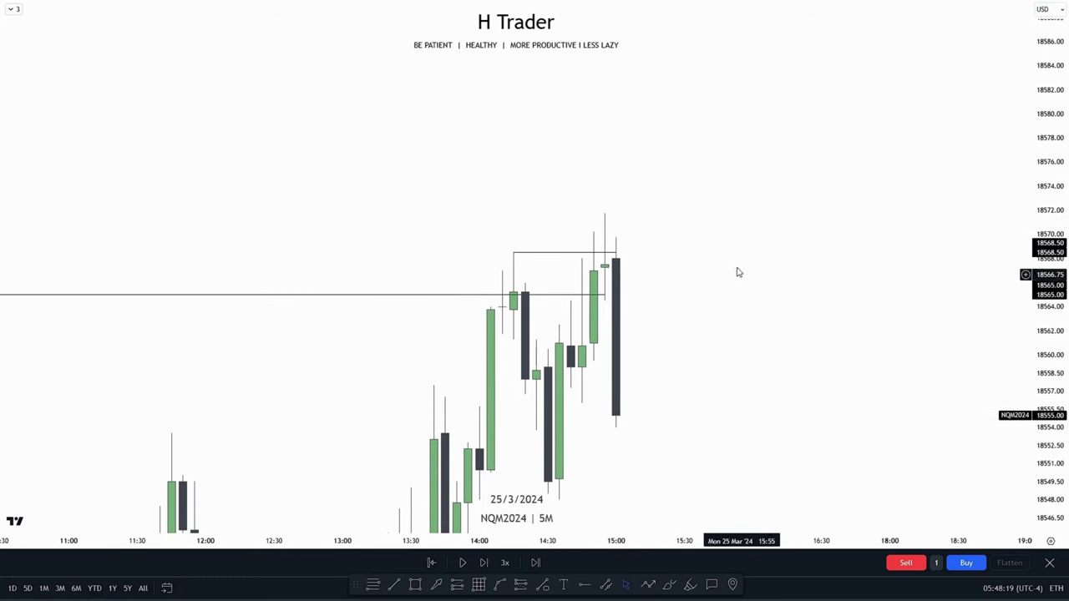
{"action": "scroll", "coordinate": [637, 215], "scroll_direction": "up", "scroll_amount": 3}
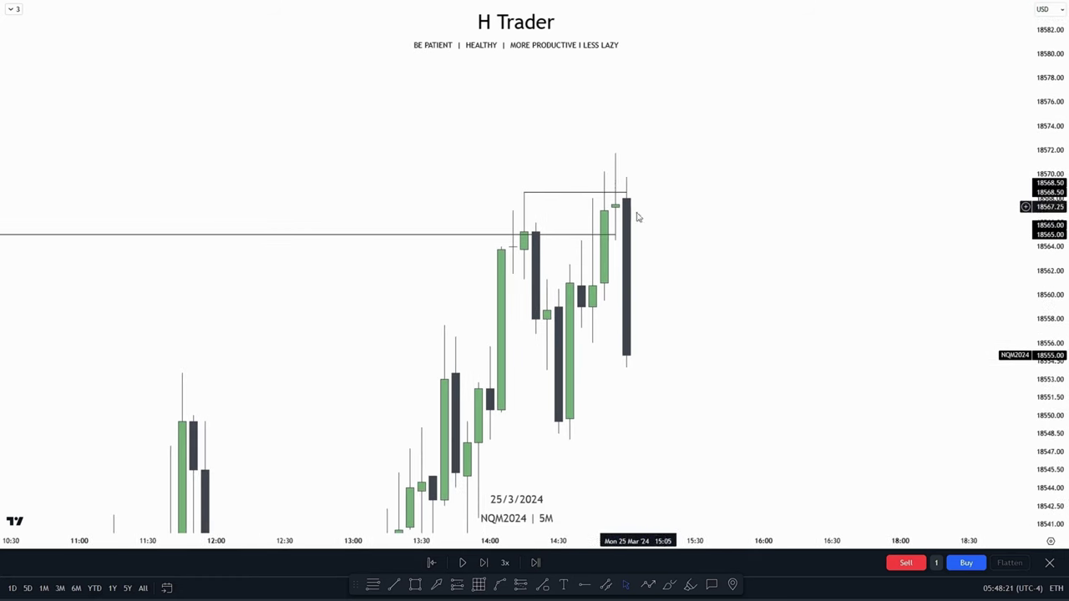
{"action": "left_click_drag", "start_coordinate": [1044, 333], "coordinate": [1043, 304]}
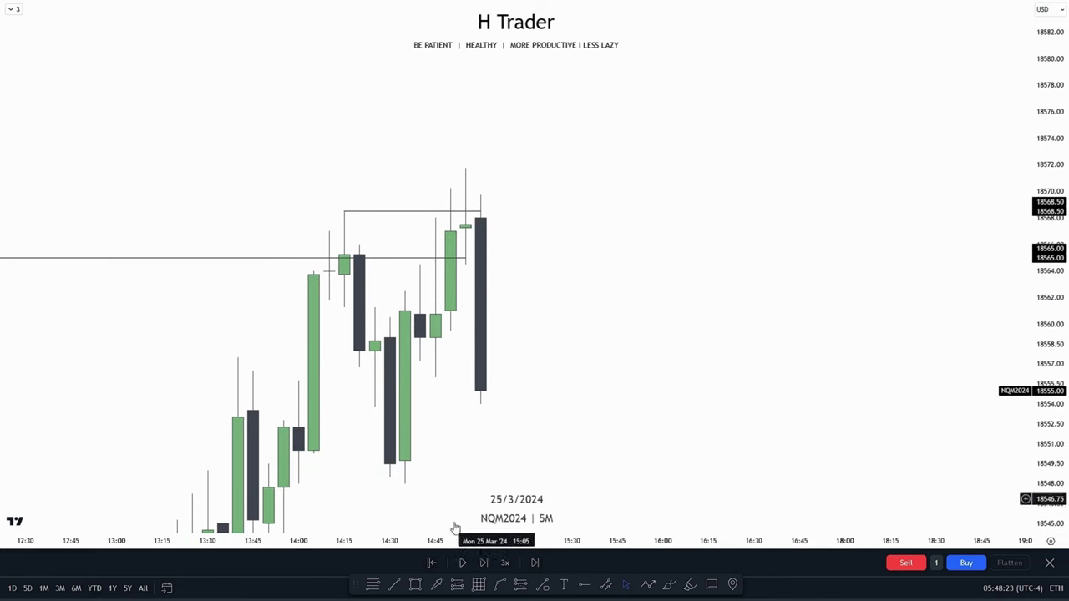
{"action": "left_click", "coordinate": [400, 591]}
{"action": "left_click", "coordinate": [632, 343]}
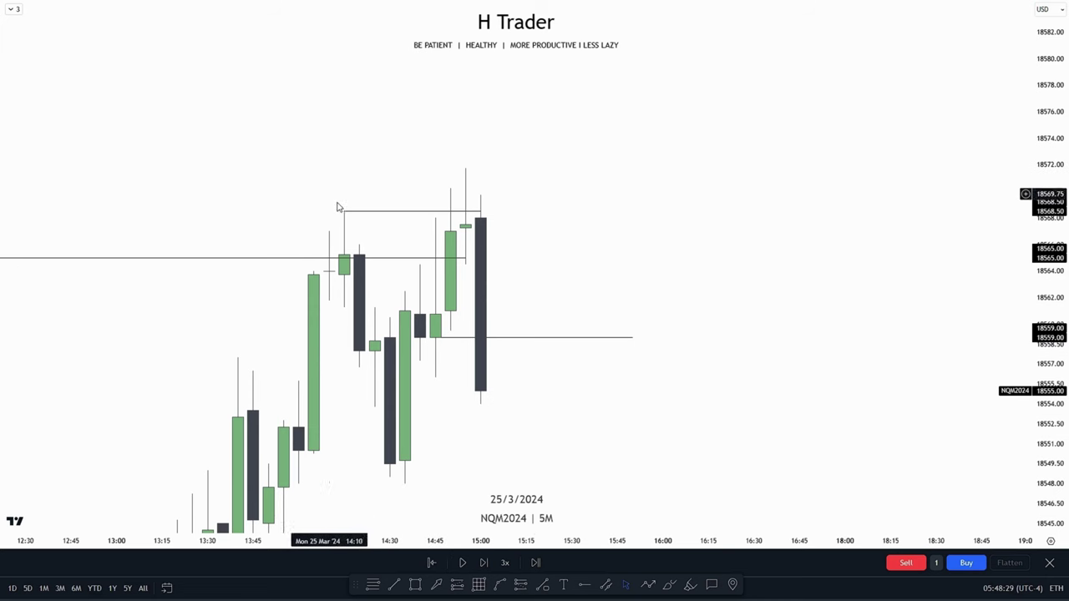
- Draw an ascending trend line from the 13:35 low at 18538.00 to 18557.25 at 15:30
{"action": "left_click_drag", "start_coordinate": [687, 236], "coordinate": [697, 198]}
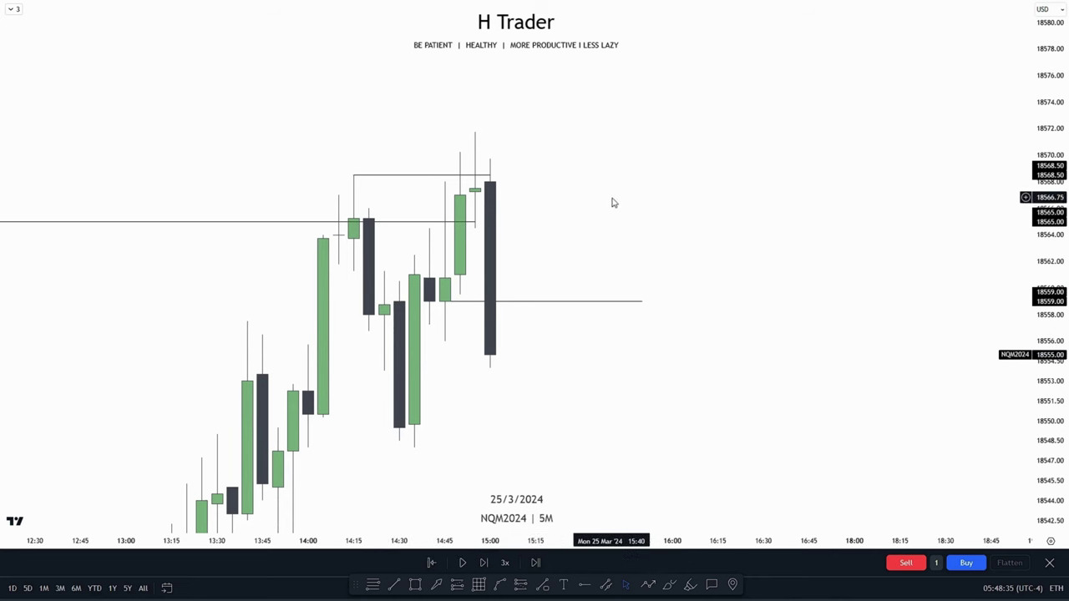
{"action": "mouse_move", "coordinate": [612, 200]}
{"action": "left_mouse_down"}
{"action": "mouse_move", "coordinate": [523, 241]}
{"action": "mouse_move", "coordinate": [514, 205]}
{"action": "left_mouse_up"}
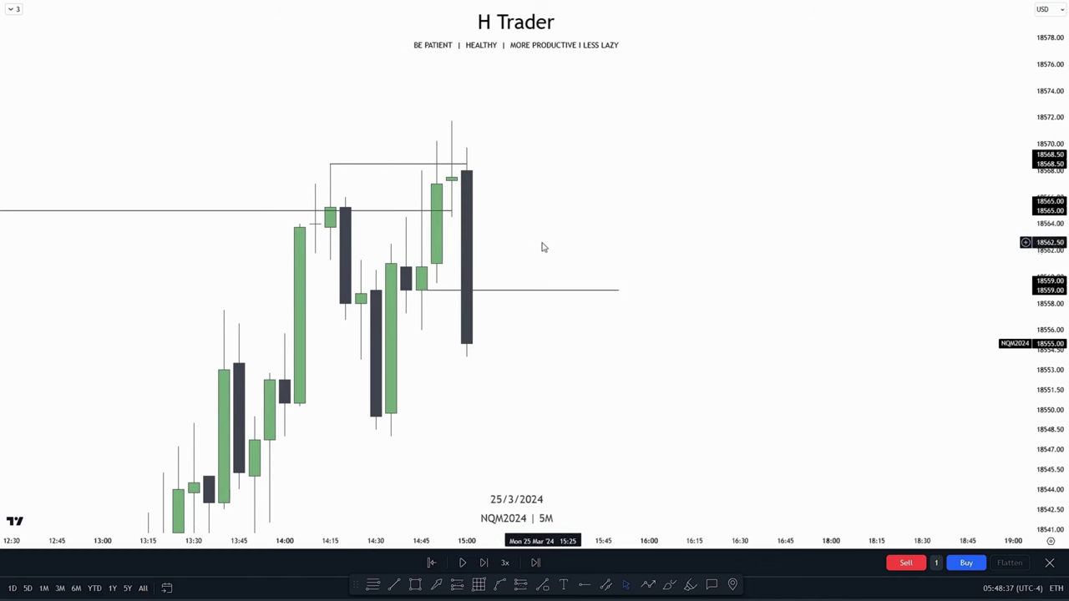
{"action": "left_click_drag", "start_coordinate": [1066, 205], "coordinate": [1060, 274]}
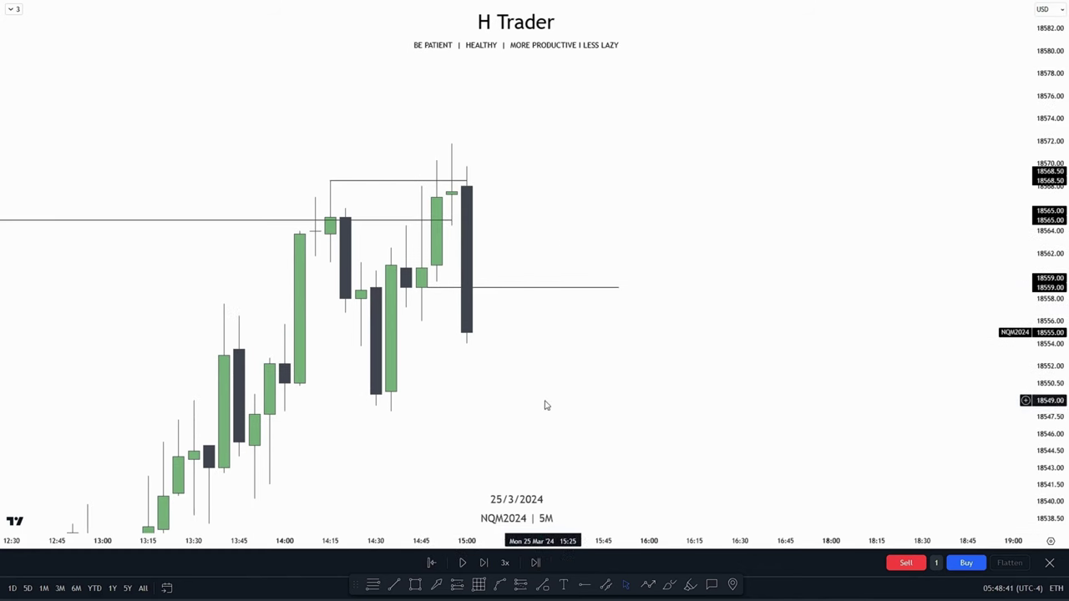
{"action": "left_click_drag", "start_coordinate": [546, 405], "coordinate": [553, 335]}
{"action": "left_click", "coordinate": [390, 586]}
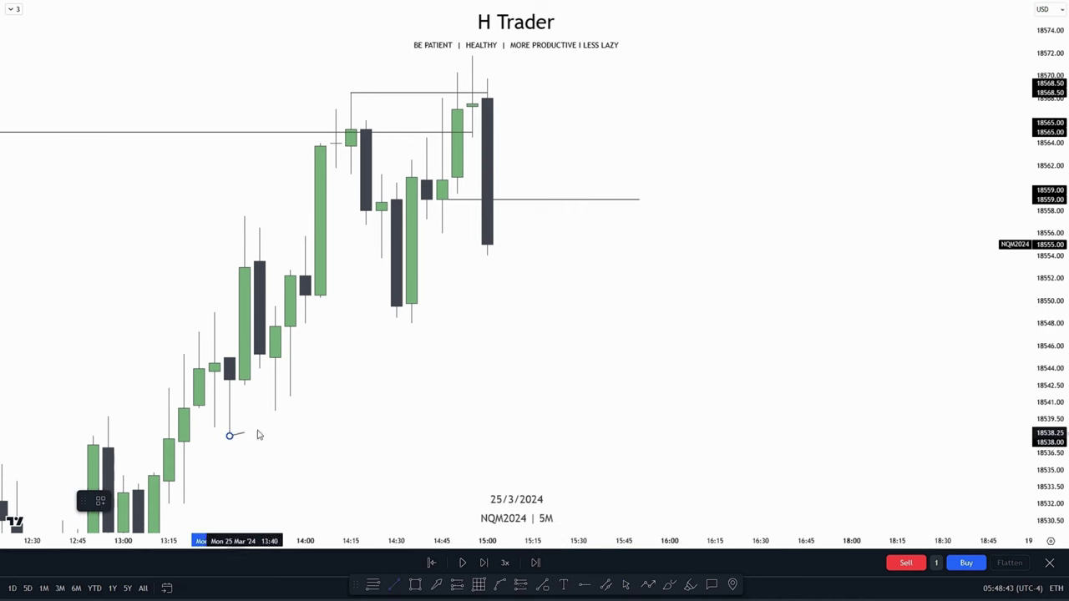
{"action": "left_click", "coordinate": [577, 221]}
{"action": "left_click", "coordinate": [668, 333]}
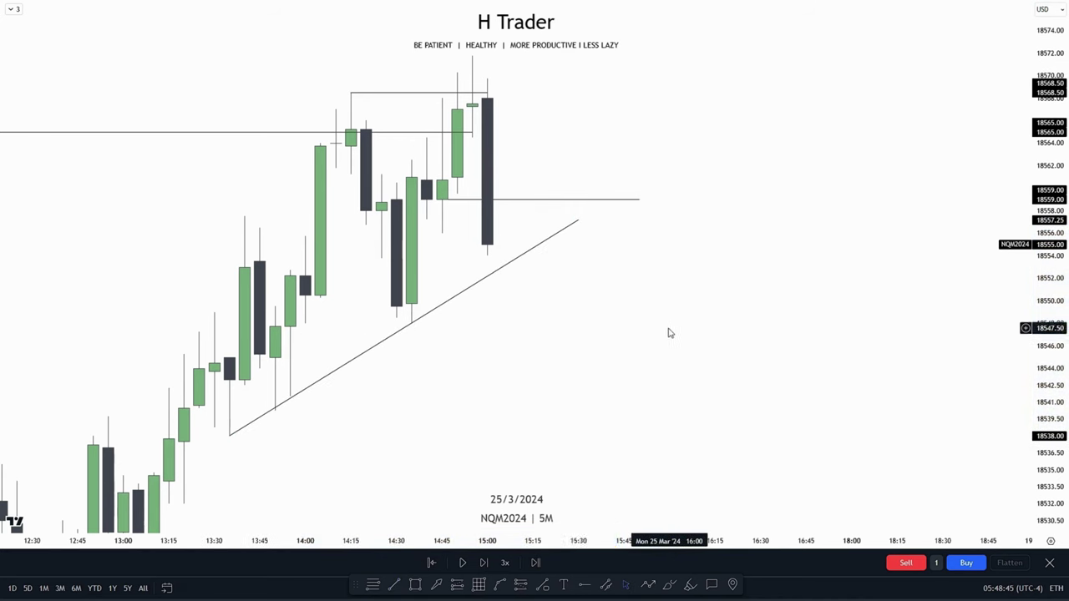
- Play the replay forward to the 15:10 candle and pause it
{"action": "left_click_drag", "start_coordinate": [1045, 239], "coordinate": [1045, 269]}
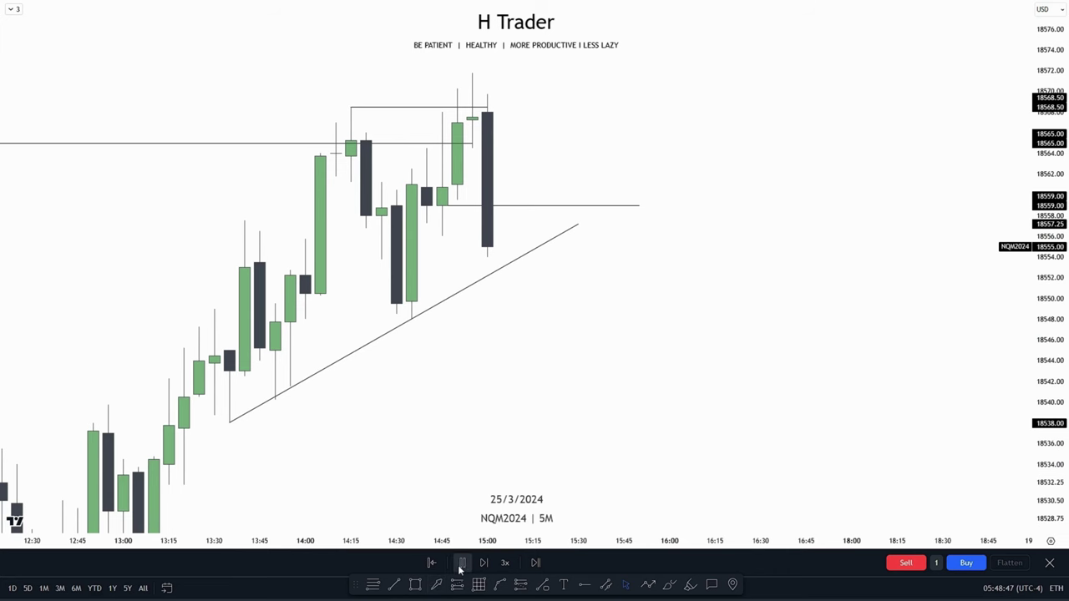
{"action": "left_click", "coordinate": [462, 567]}
{"action": "left_click_drag", "start_coordinate": [620, 344], "coordinate": [664, 333]}
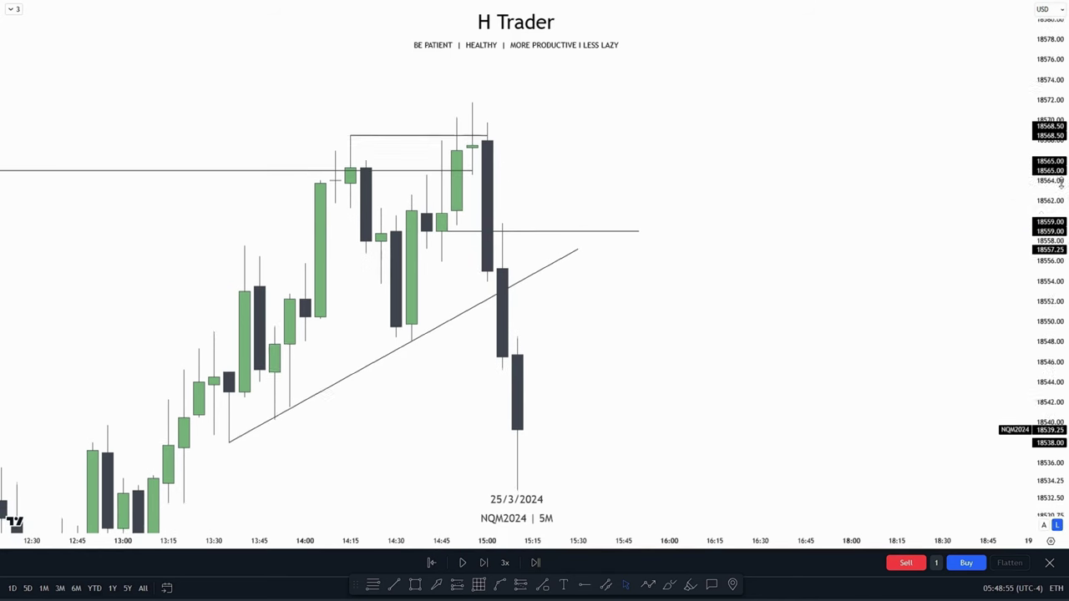
- Flatten the ascending trend line at 18538.00 by moving its far end to about 15:15
{"action": "scroll", "coordinate": [859, 389], "scroll_direction": "down", "scroll_amount": 3}
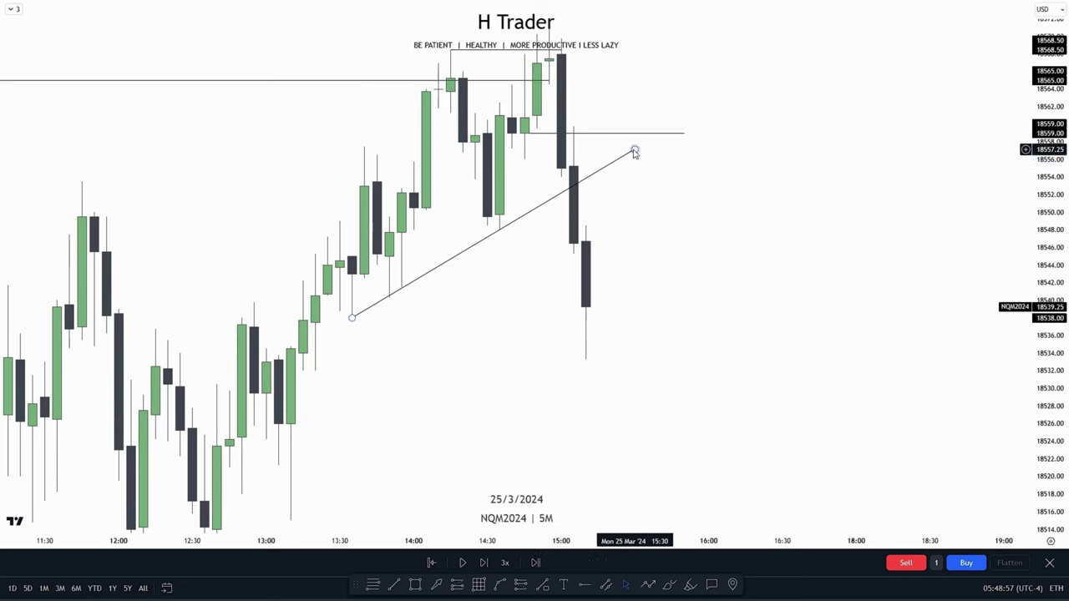
{"action": "left_click_drag", "start_coordinate": [634, 150], "coordinate": [595, 317]}
{"action": "left_click_drag", "start_coordinate": [1027, 270], "coordinate": [1035, 250]}
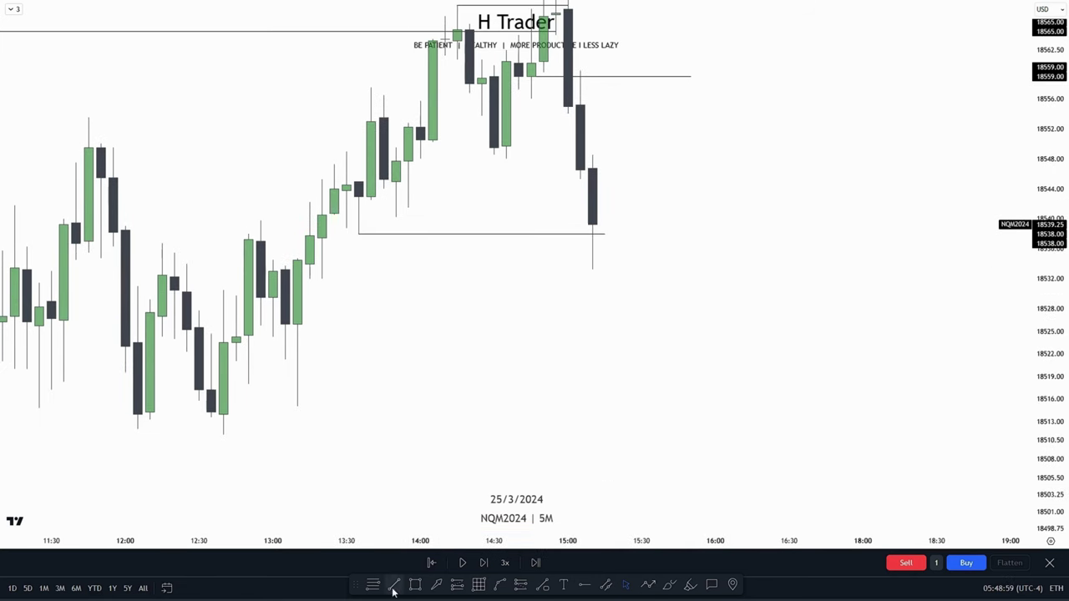
- Draw a horizontal trend line at 18511.25 from the 12:40 low to 16:05
{"action": "left_click", "coordinate": [394, 585]}
{"action": "left_click", "coordinate": [223, 434]}
{"action": "left_click", "coordinate": [727, 435]}
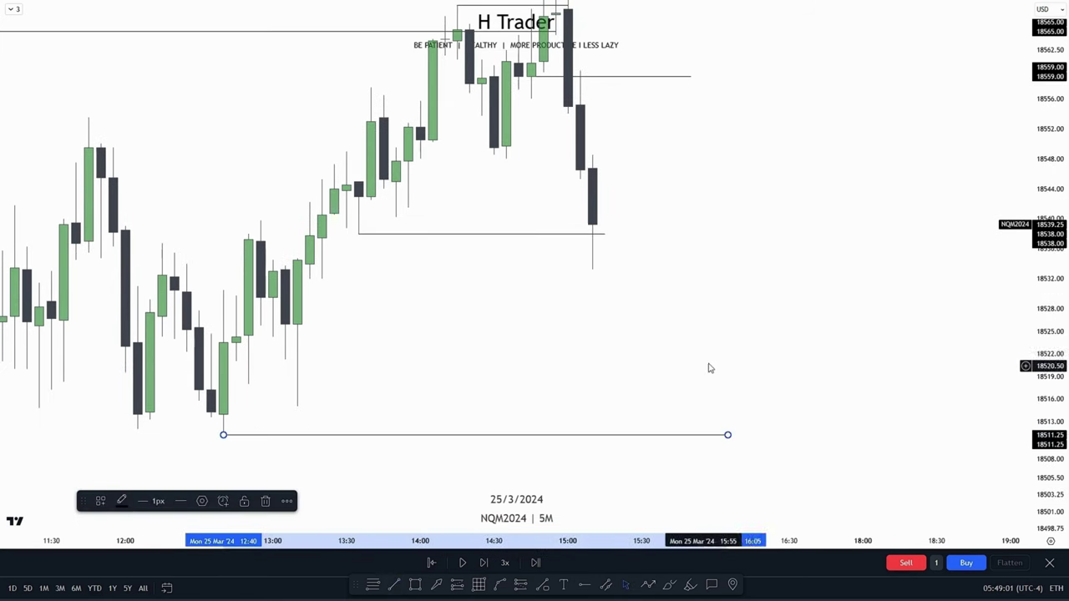
{"action": "left_click", "coordinate": [349, 476]}
- Advance the replay by one bar, play it forward to about the 15:40 candle and pause it
{"action": "left_click", "coordinate": [485, 563]}
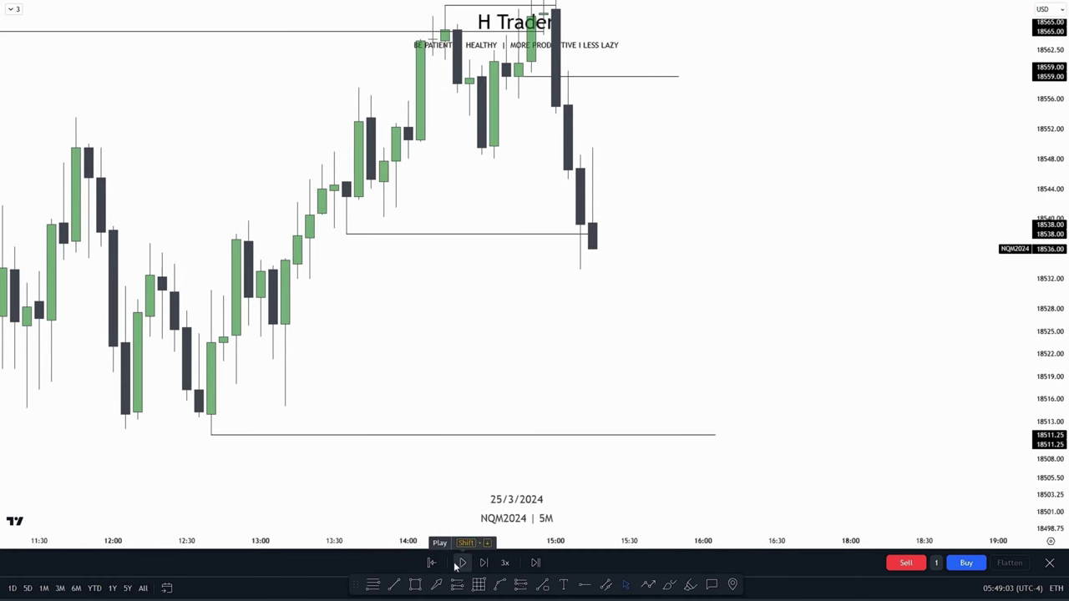
{"action": "left_click", "coordinate": [460, 563]}
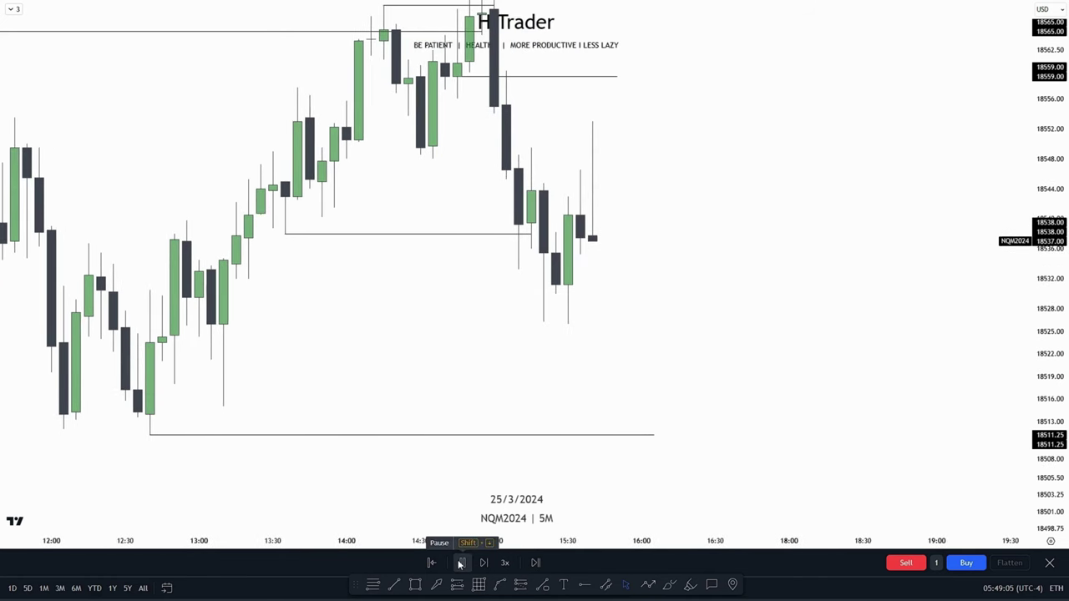
{"action": "left_click", "coordinate": [460, 564]}
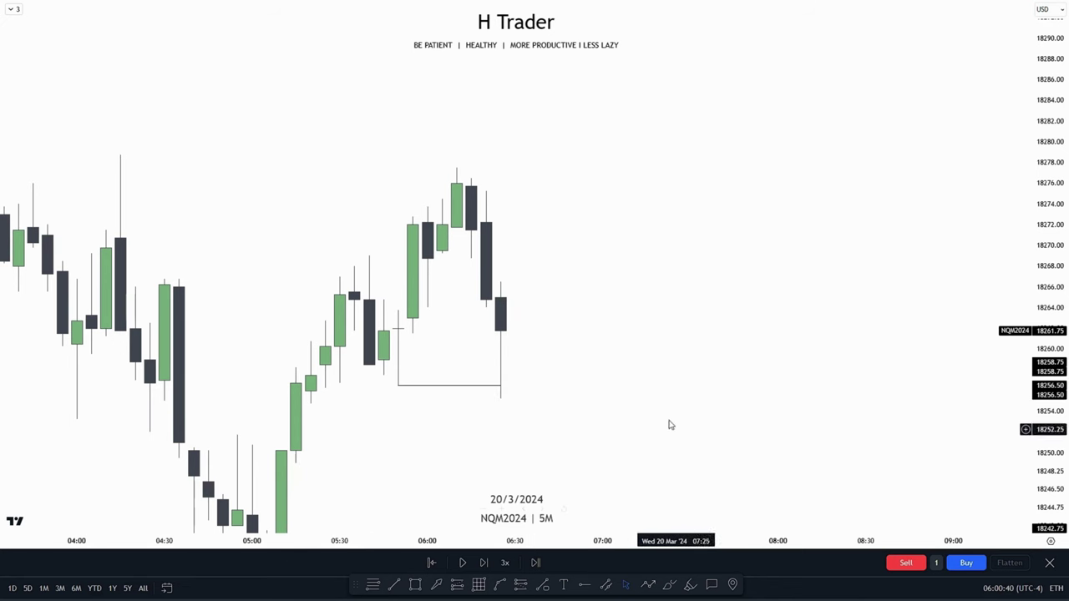
- On the 20/3/2024 5-minute chart, draw a rectangle over the gap between 18268.75 and 18266.50, from 06:15 to 08:20
{"action": "left_click_drag", "start_coordinate": [632, 417], "coordinate": [572, 434]}
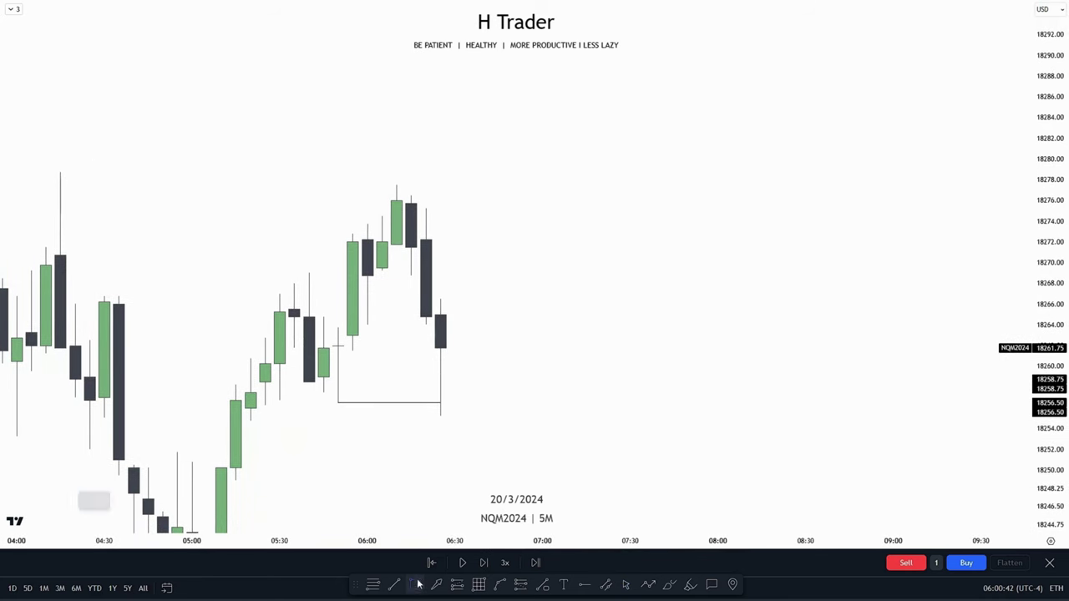
{"action": "left_click", "coordinate": [416, 584]}
{"action": "left_click_drag", "start_coordinate": [411, 275], "coordinate": [776, 298]}
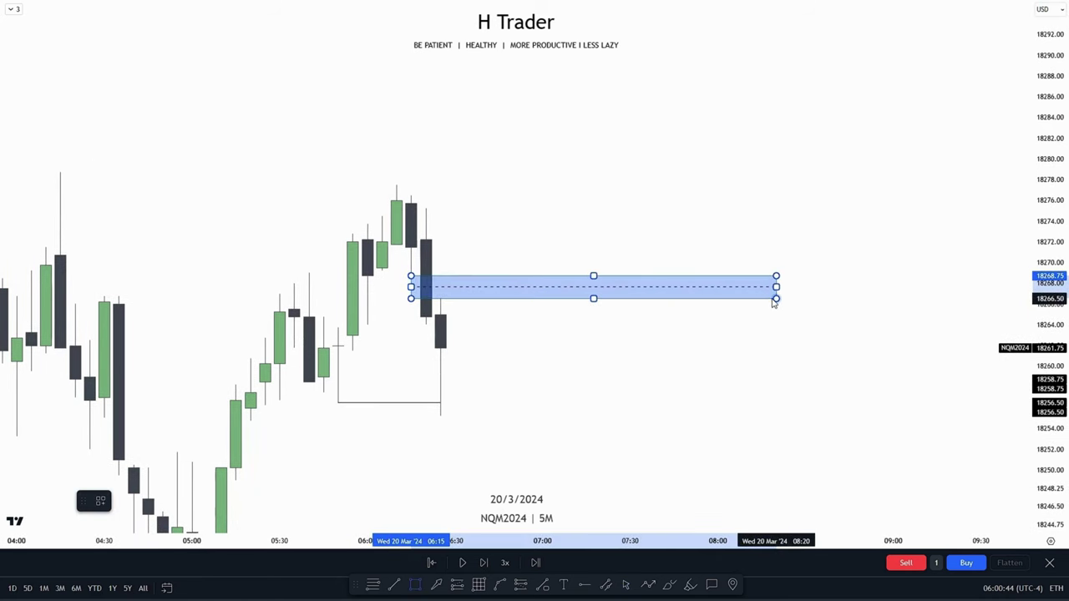
{"action": "left_click", "coordinate": [607, 376]}
{"action": "left_click_drag", "start_coordinate": [584, 408], "coordinate": [611, 429]}
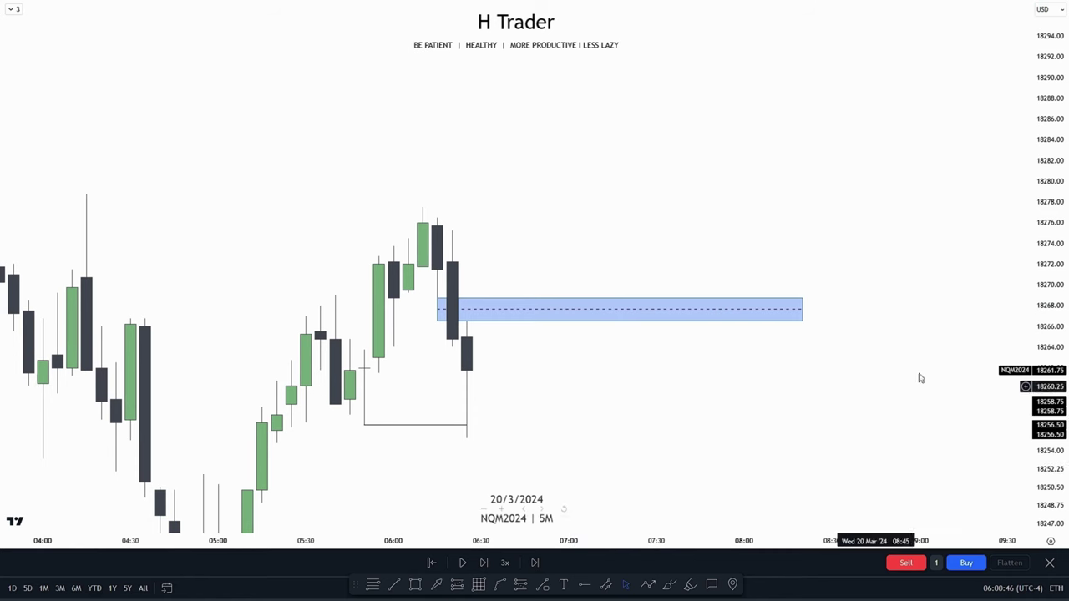
- Play the replay forward until the 06:30 candle completes and pause it
{"action": "left_click_drag", "start_coordinate": [1050, 346], "coordinate": [1050, 394]}
{"action": "left_click", "coordinate": [466, 566]}
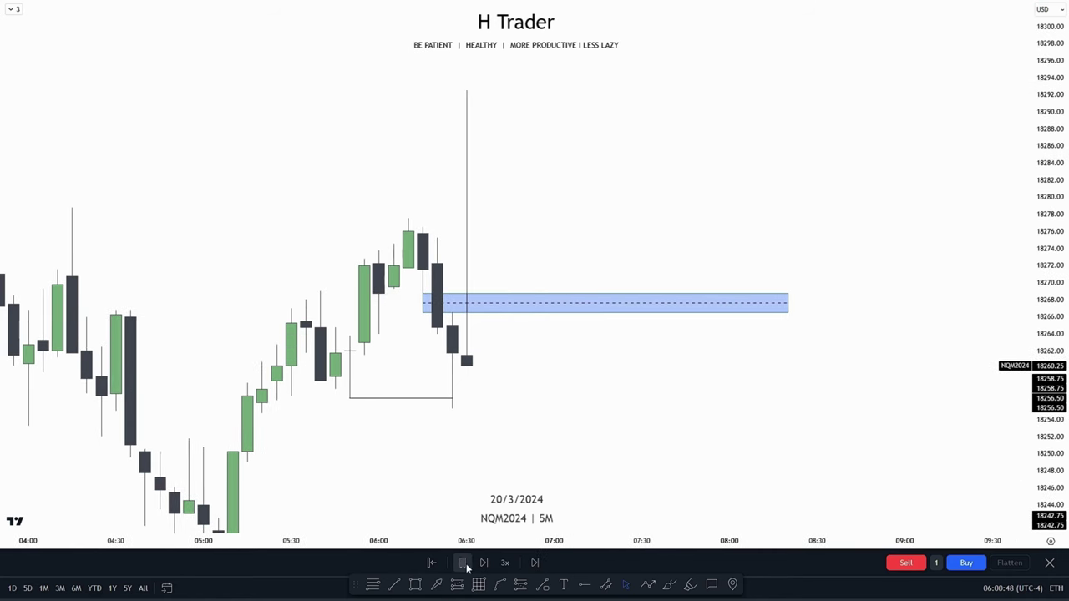
{"action": "left_click_drag", "start_coordinate": [575, 399], "coordinate": [651, 443]}
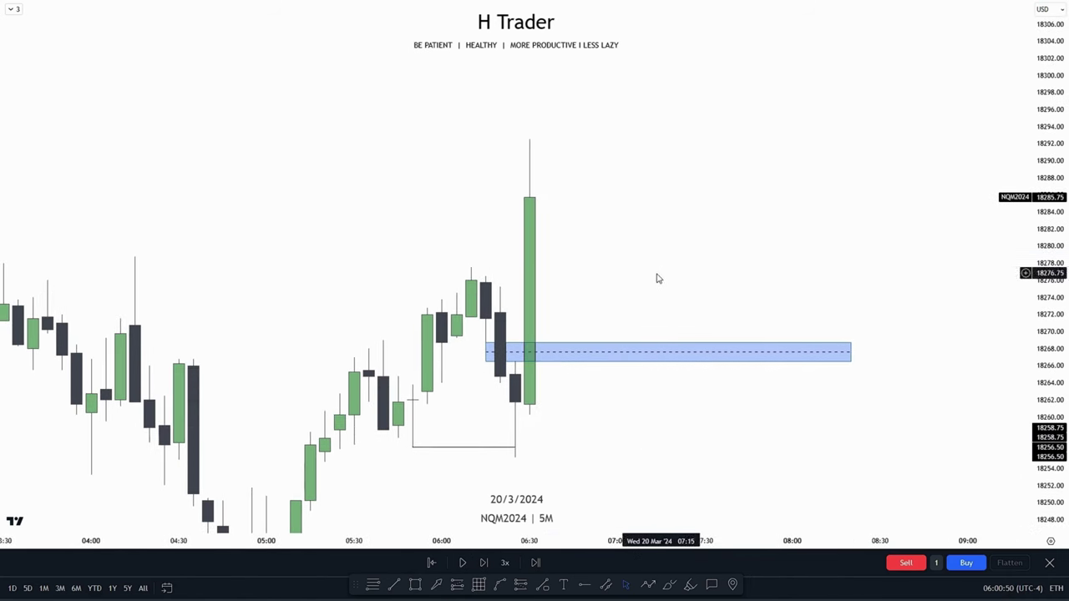
- Draw a horizontal trend line at 18275.75 from the 06:15 down-close candle's open to about 07:30
{"action": "left_click_drag", "start_coordinate": [1038, 399], "coordinate": [1029, 349]}
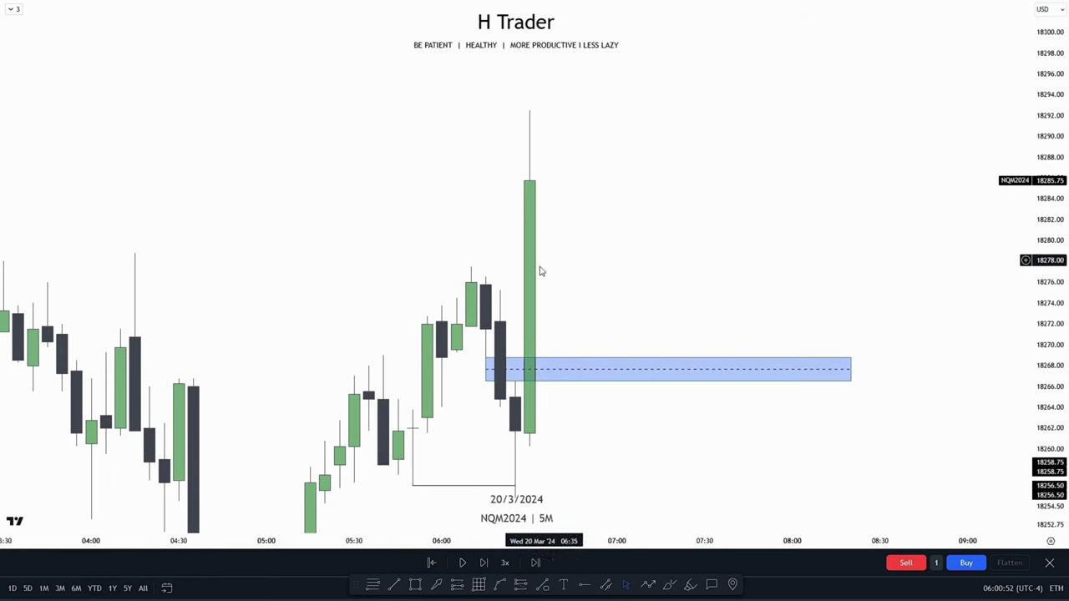
{"action": "left_click_drag", "start_coordinate": [638, 317], "coordinate": [629, 257]}
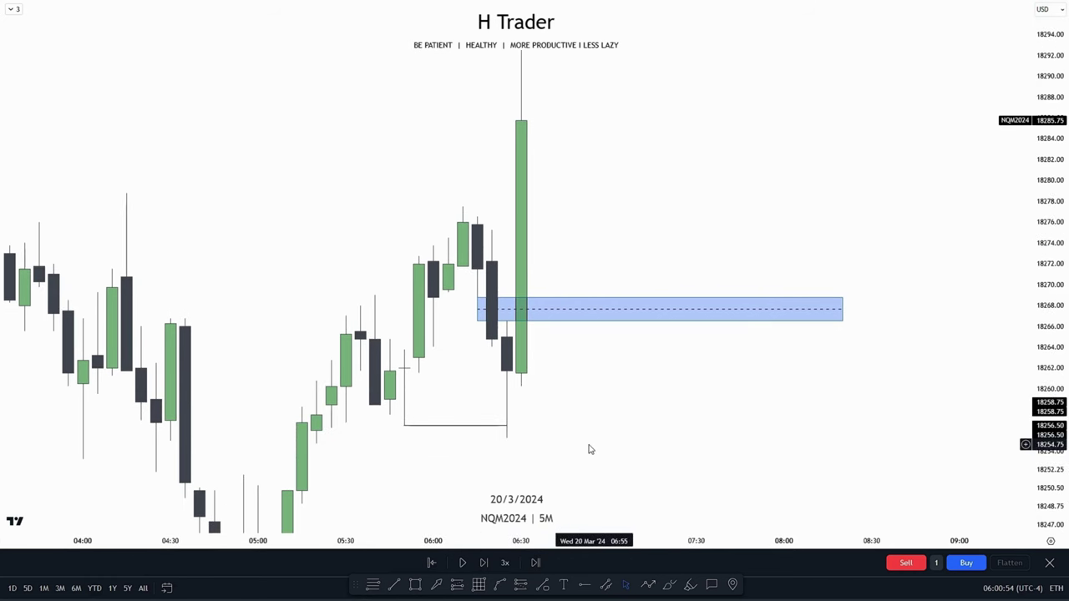
{"action": "left_click_drag", "start_coordinate": [638, 399], "coordinate": [571, 465]}
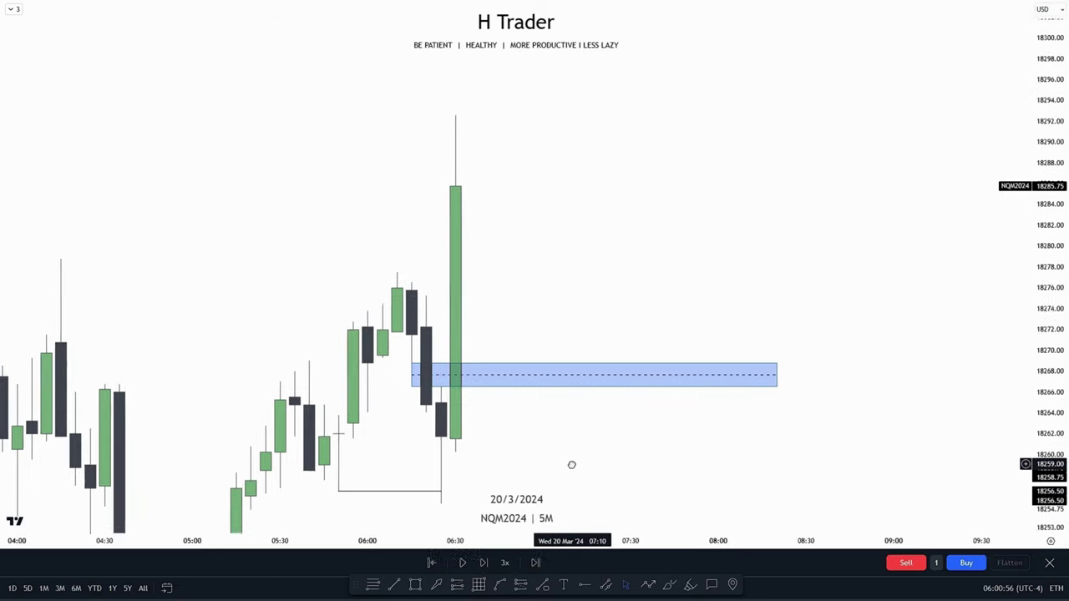
{"action": "left_click", "coordinate": [400, 583]}
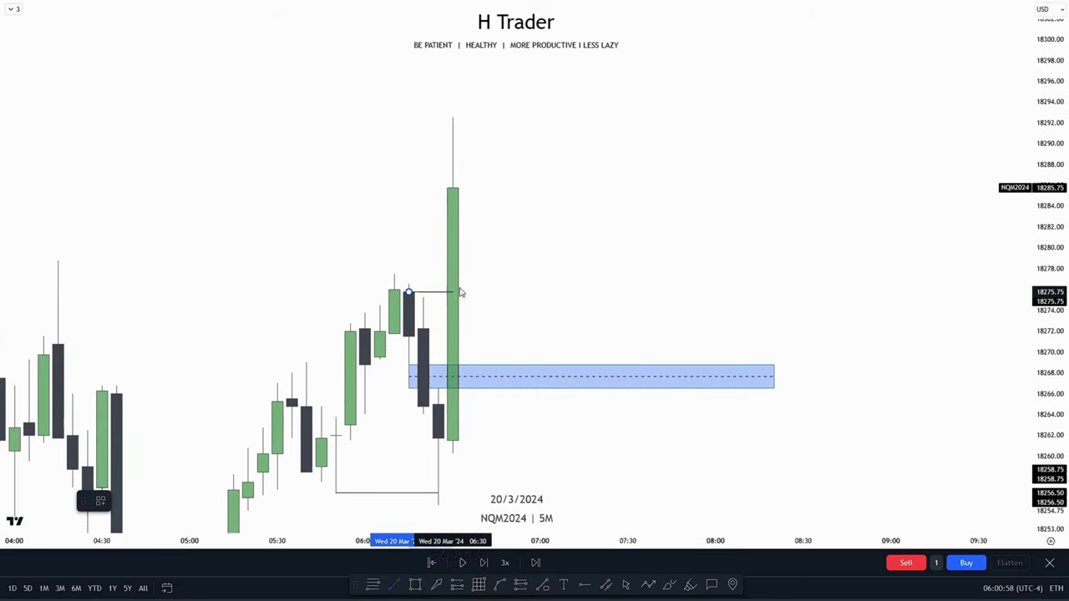
{"action": "left_click", "coordinate": [627, 292]}
{"action": "left_click", "coordinate": [613, 184]}
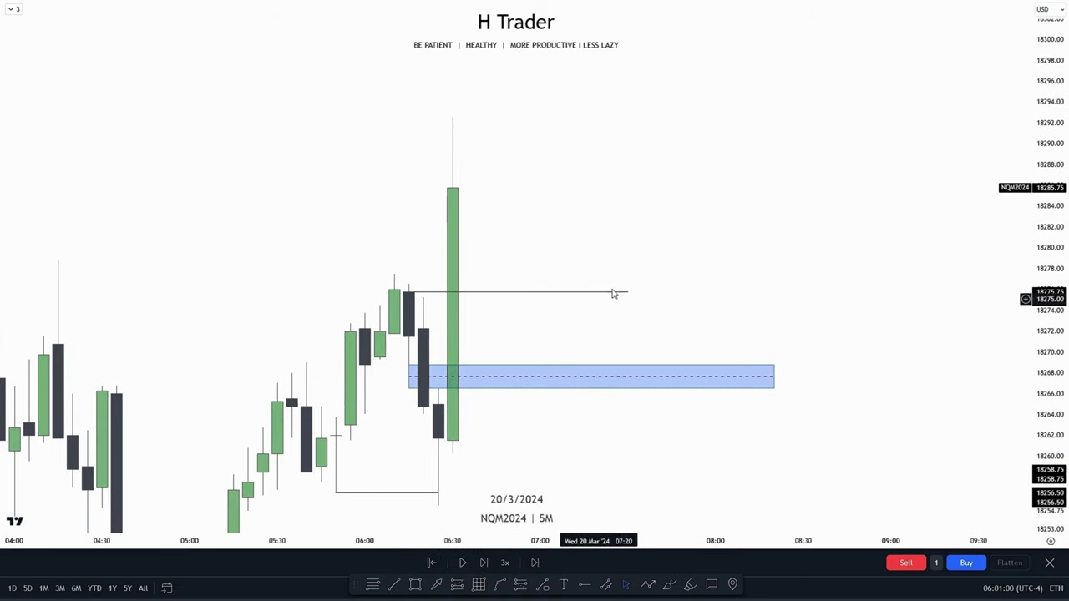
- Draw a short horizontal line at 18277.50 from the 06:10 high to the 06:30 candle, and delete it
{"action": "left_click_drag", "start_coordinate": [556, 444], "coordinate": [603, 421]}
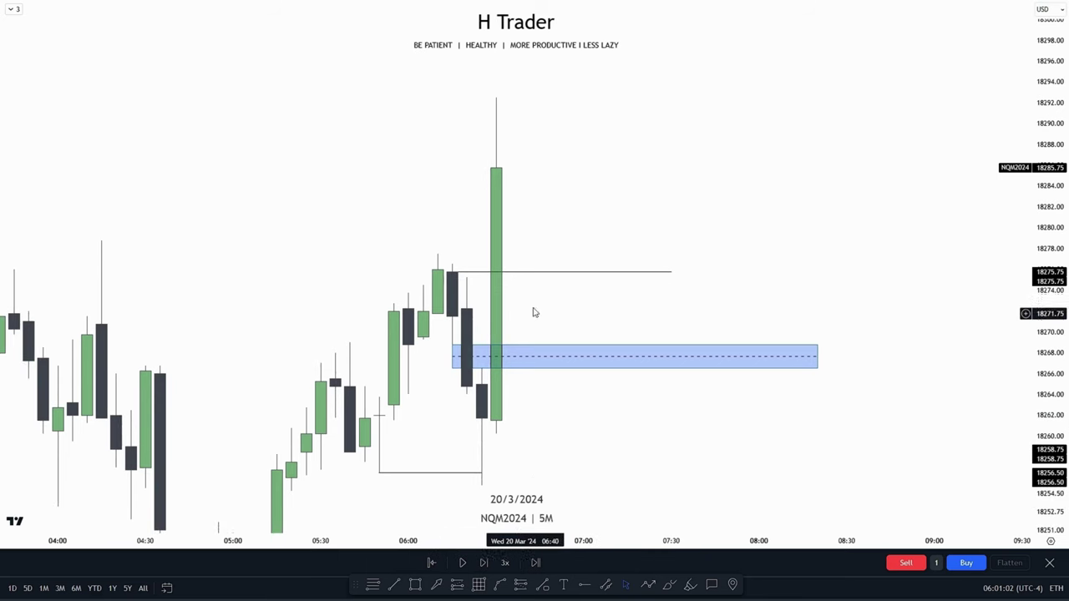
{"action": "left_click_drag", "start_coordinate": [572, 332], "coordinate": [570, 340]}
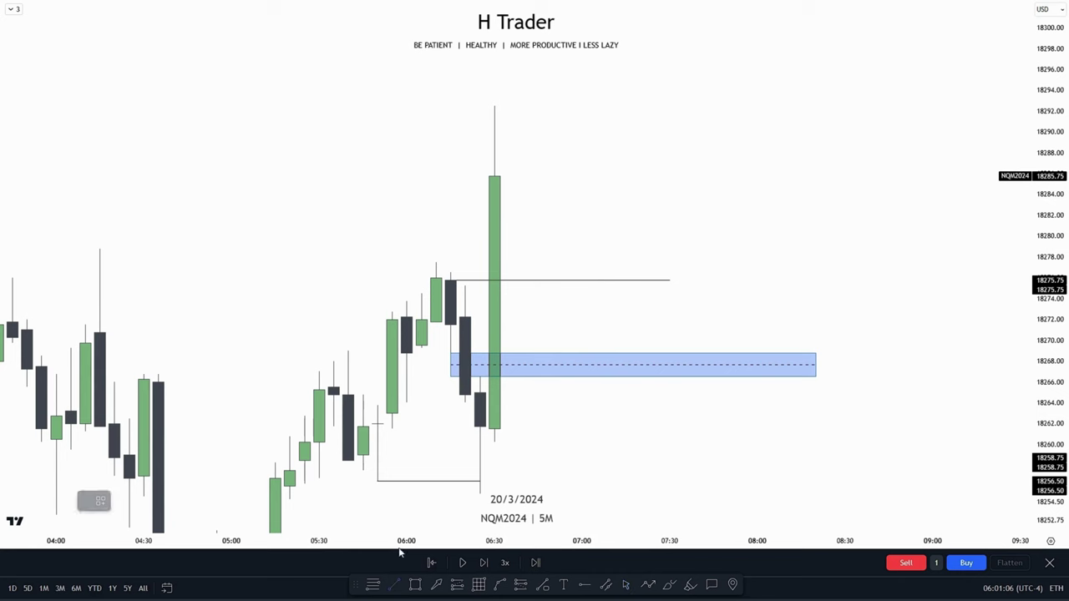
{"action": "left_click", "coordinate": [495, 263]}
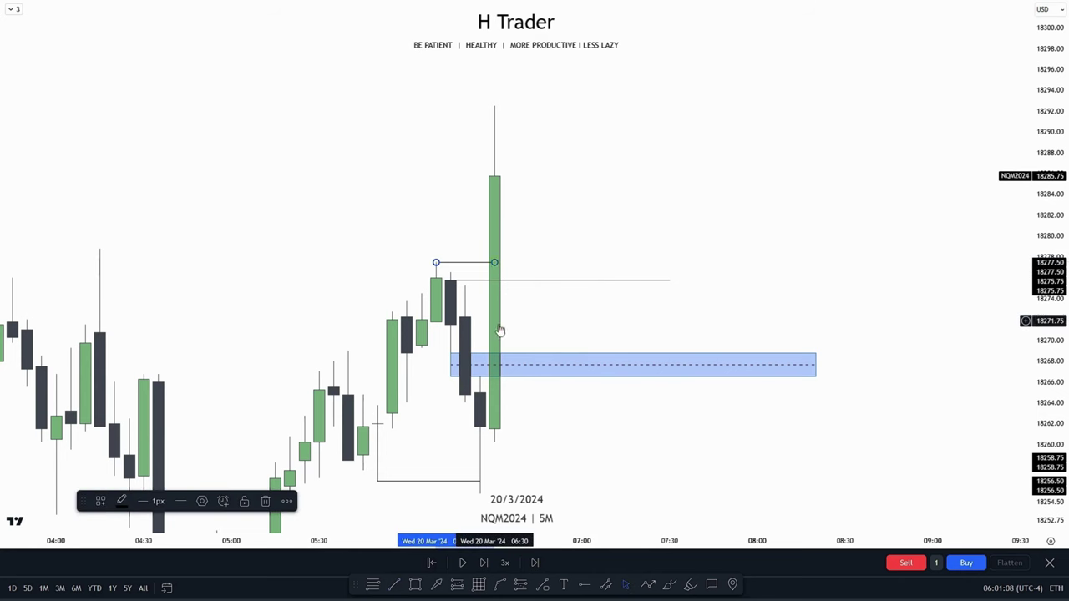
{"action": "key", "text": "Delete"}
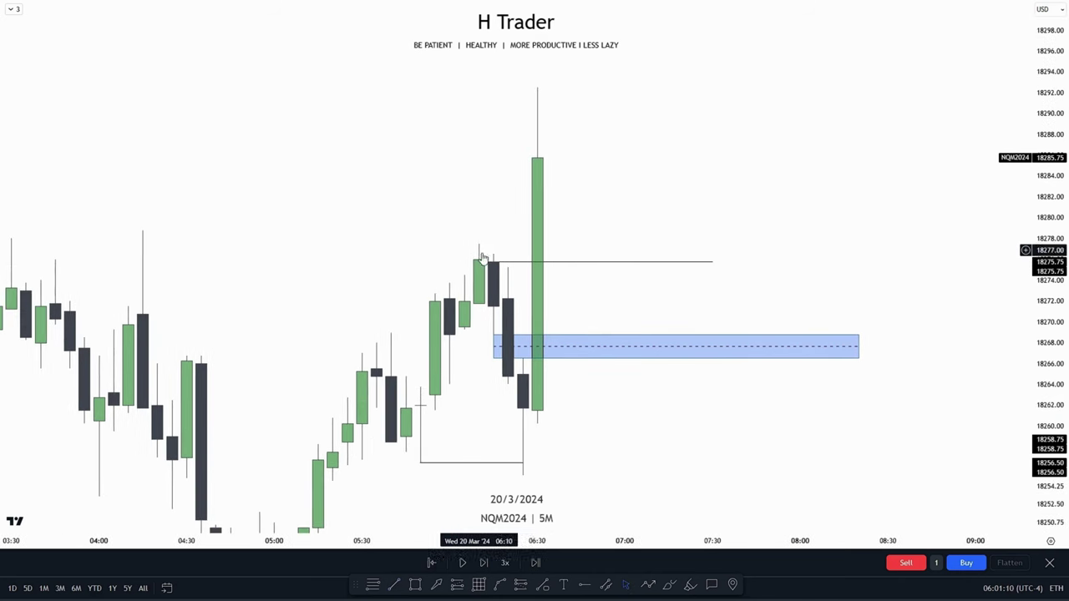
- Play the replay forward to the 06:40 candle and pause it
{"action": "left_click_drag", "start_coordinate": [634, 380], "coordinate": [580, 378]}
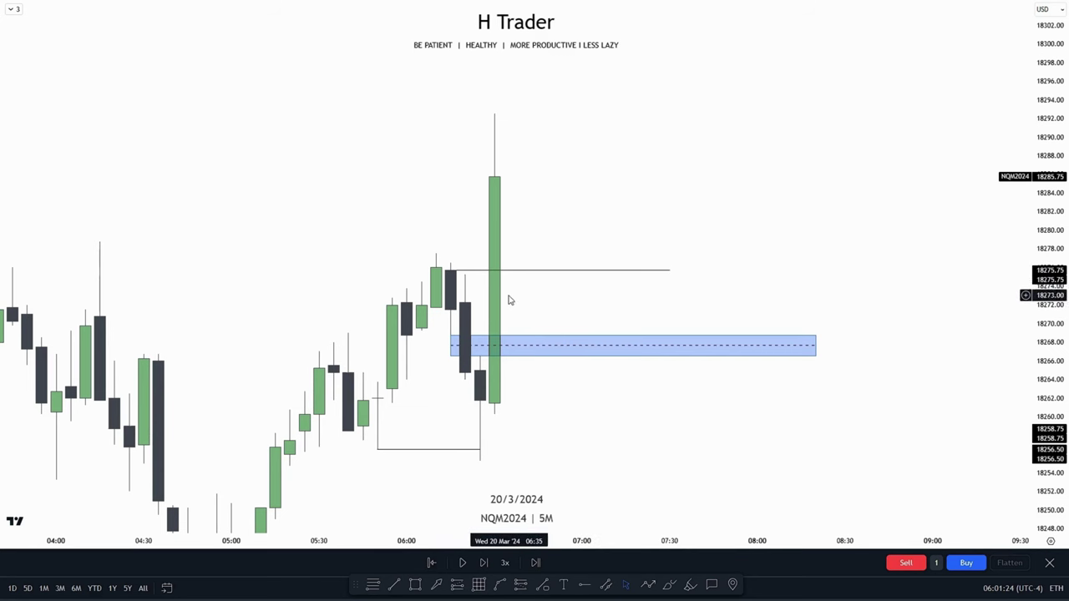
{"action": "left_click", "coordinate": [463, 564]}
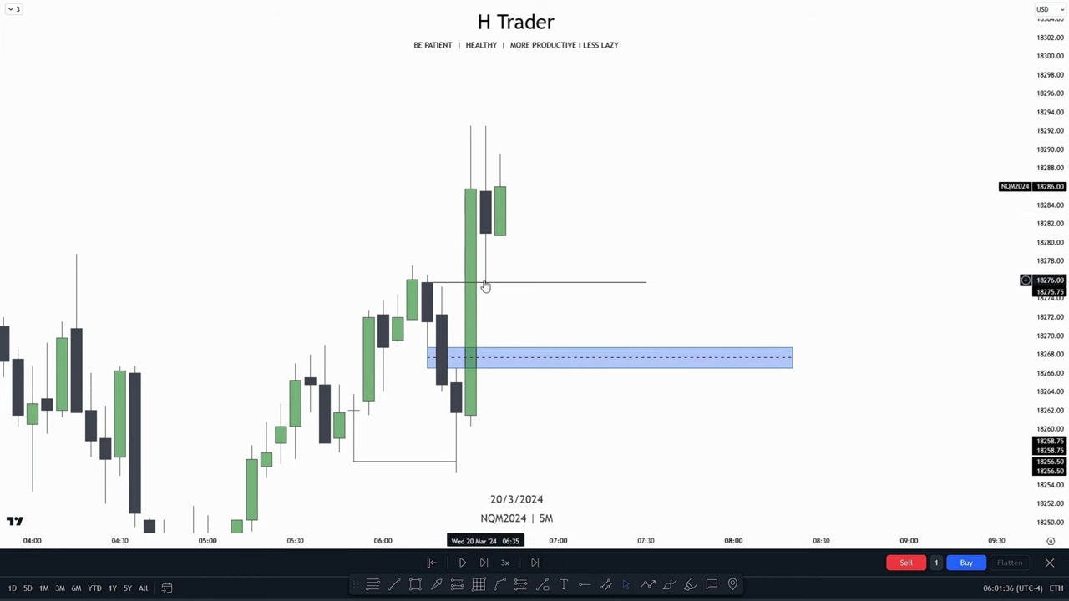
- Stretch the gap rectangle's upper edge to 18275.50 from the 06:35 candle, and restore its corner to 18268.75 at 06:15
{"action": "left_click_drag", "start_coordinate": [427, 349], "coordinate": [456, 284]}
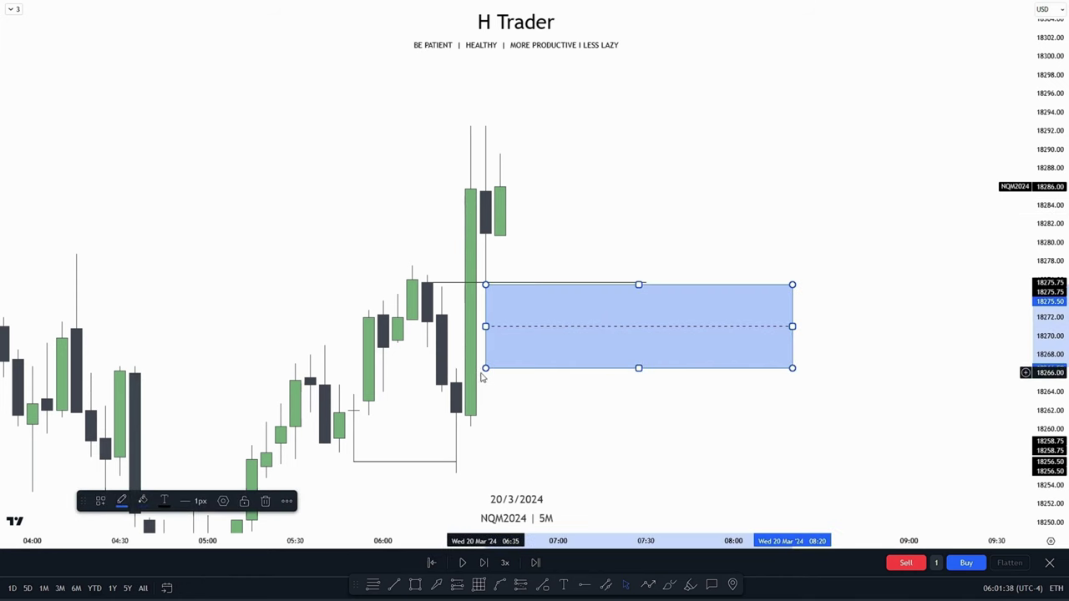
{"action": "left_click", "coordinate": [517, 401]}
{"action": "left_click_drag", "start_coordinate": [619, 217], "coordinate": [607, 206]}
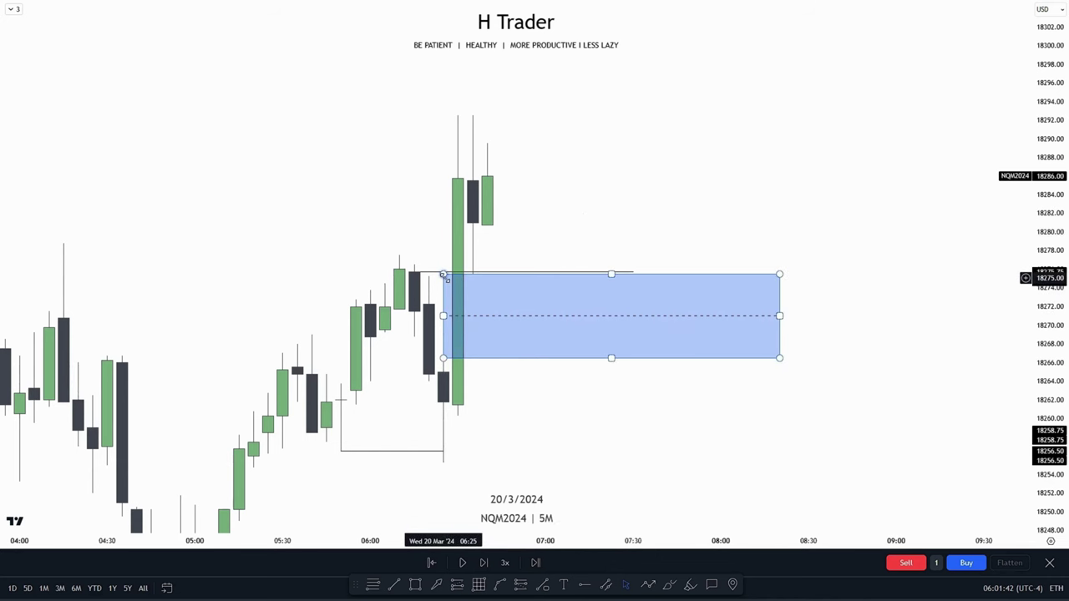
{"action": "left_click_drag", "start_coordinate": [443, 275], "coordinate": [417, 340]}
{"action": "left_click", "coordinate": [529, 310]}
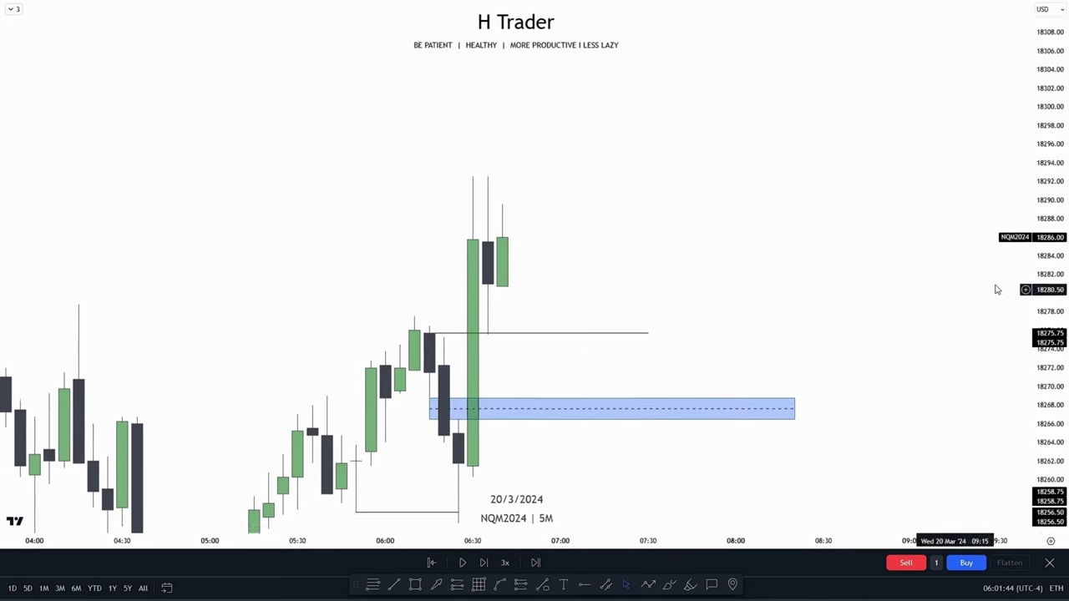
{"action": "scroll", "coordinate": [610, 312], "scroll_direction": "down", "scroll_amount": 2}
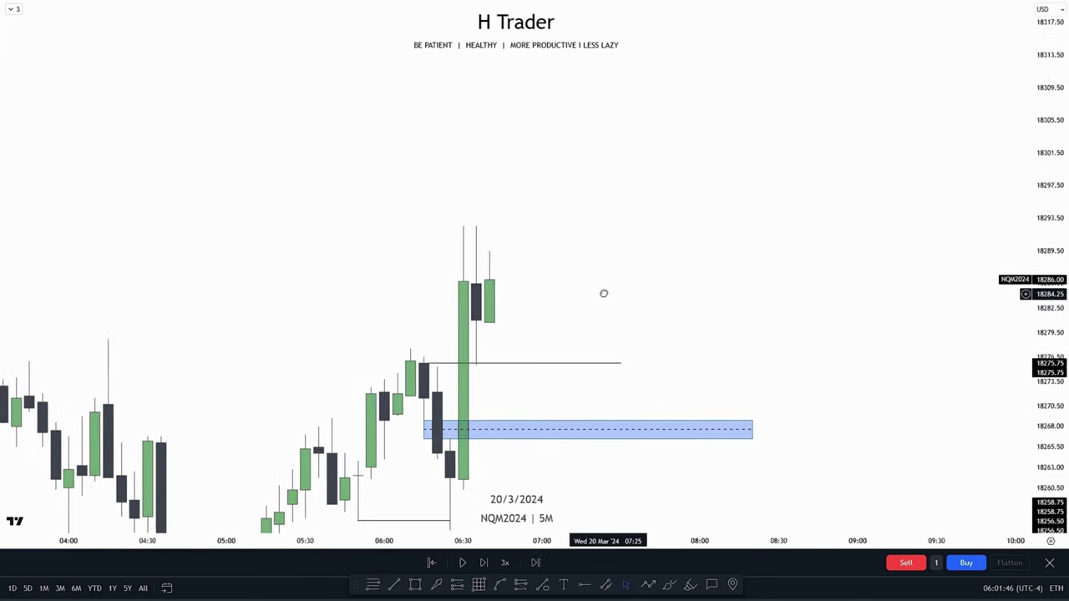
{"action": "left_click_drag", "start_coordinate": [604, 293], "coordinate": [572, 258]}
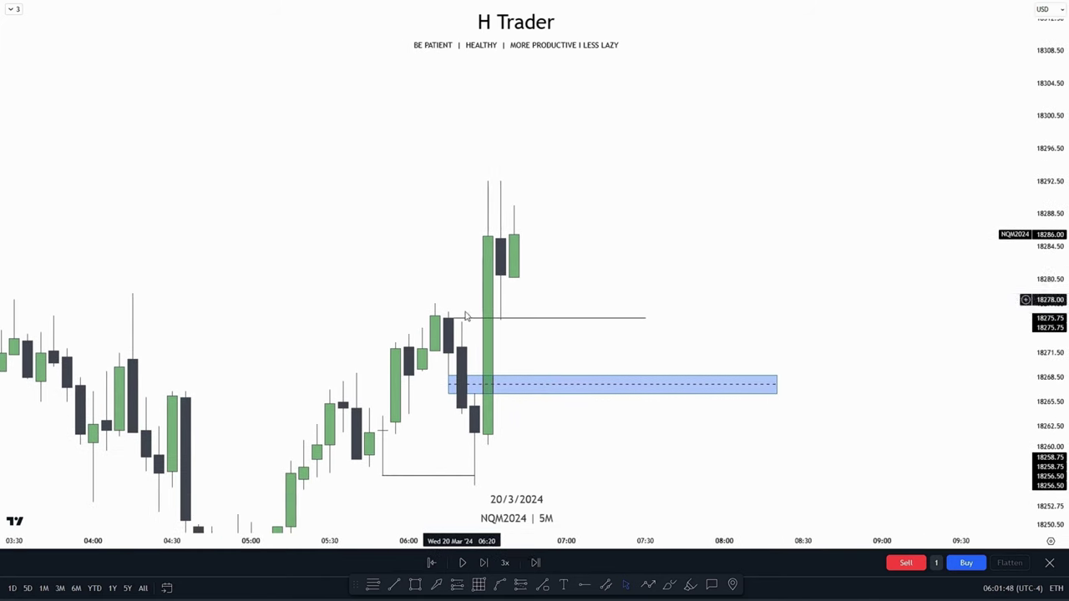
{"action": "left_click_drag", "start_coordinate": [473, 249], "coordinate": [486, 221]}
{"action": "scroll", "coordinate": [526, 315], "scroll_direction": "left", "scroll_amount": 1}
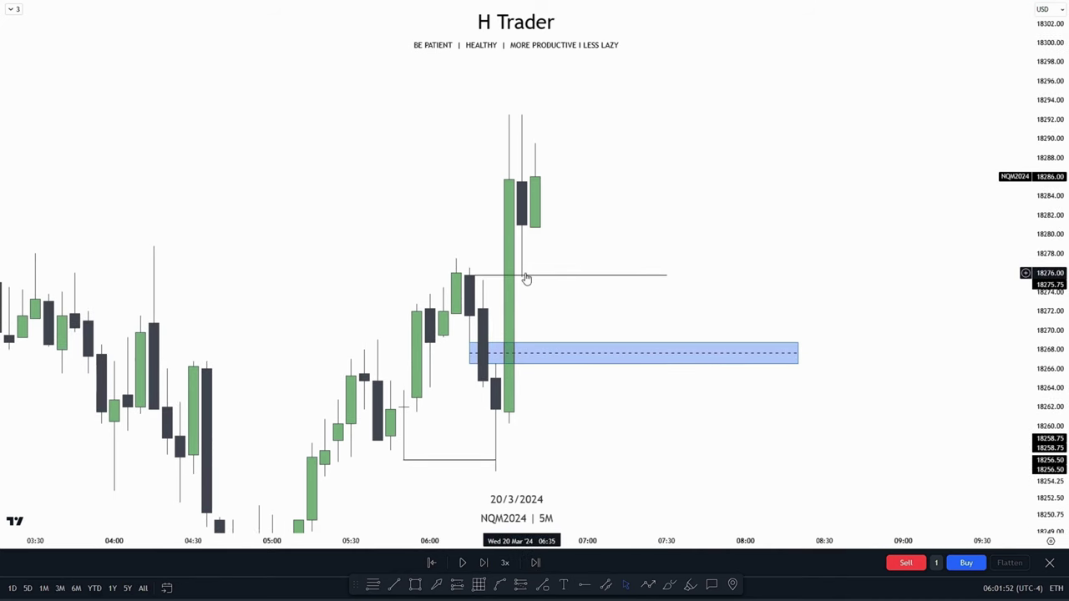
- Place a long position with its entry at 18275.75 on the 06:15 down-close candle's open
{"action": "left_click_drag", "start_coordinate": [590, 312], "coordinate": [588, 360]}
{"action": "left_click_drag", "start_coordinate": [598, 270], "coordinate": [600, 304]}
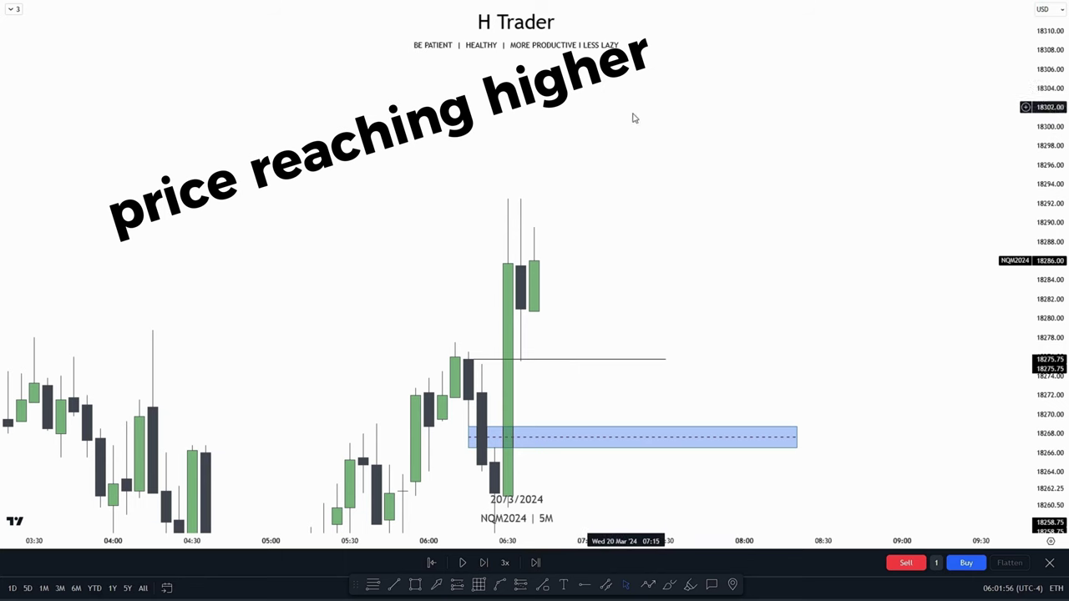
{"action": "left_click_drag", "start_coordinate": [626, 260], "coordinate": [636, 206]}
{"action": "left_click", "coordinate": [464, 586]}
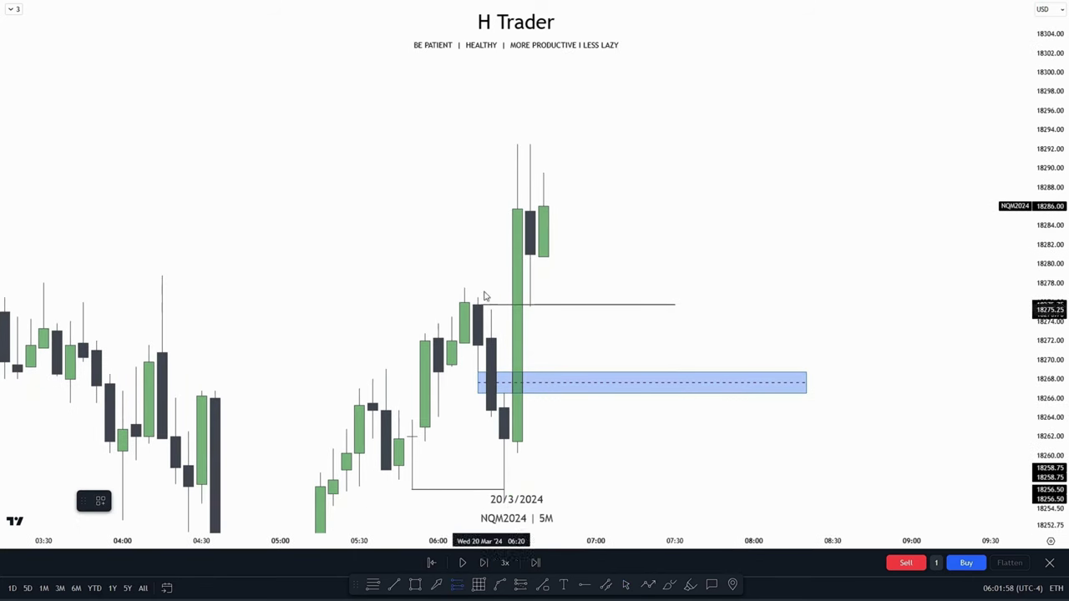
{"action": "left_click", "coordinate": [481, 305]}
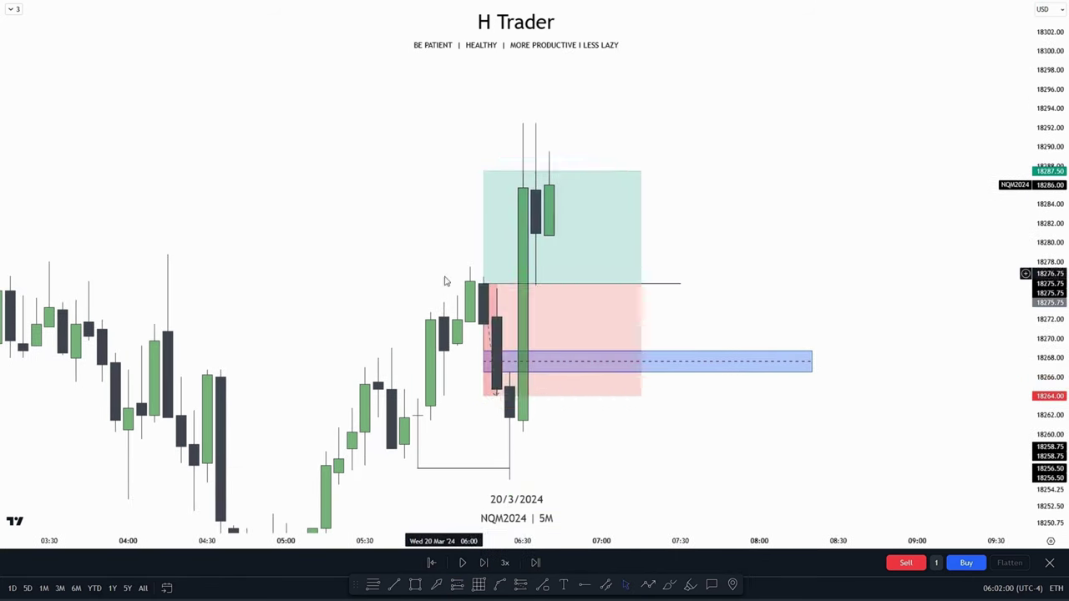
{"action": "left_click_drag", "start_coordinate": [774, 281], "coordinate": [795, 253]}
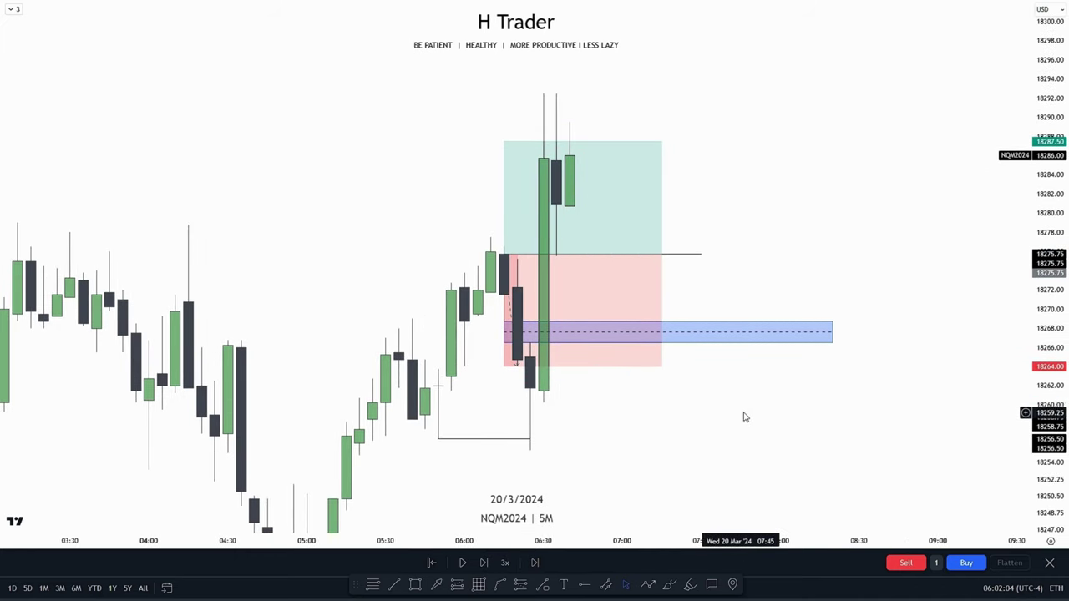
- Set the long position's stop to 18255.25, just below the swing low, and its target to 18292.50 at the 06:30 high
{"action": "left_click_drag", "start_coordinate": [503, 367], "coordinate": [506, 454]}
{"action": "left_click", "coordinate": [757, 438]}
{"action": "left_click_drag", "start_coordinate": [757, 438], "coordinate": [743, 495]}
{"action": "scroll", "coordinate": [866, 239], "scroll_direction": "down", "scroll_amount": 3}
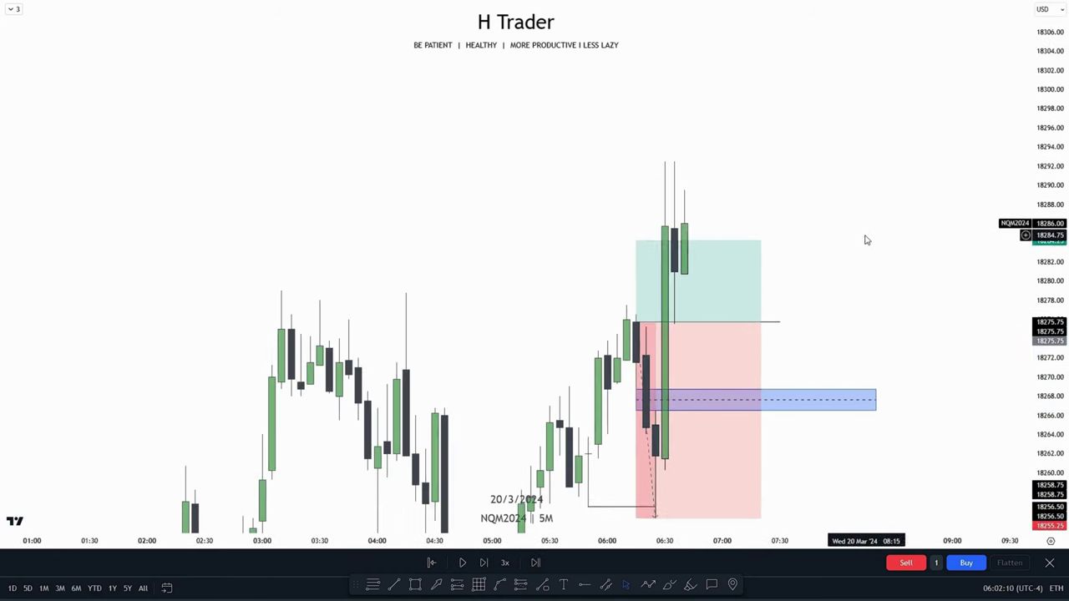
{"action": "left_click_drag", "start_coordinate": [866, 239], "coordinate": [773, 309]}
{"action": "left_click_drag", "start_coordinate": [545, 311], "coordinate": [575, 234]}
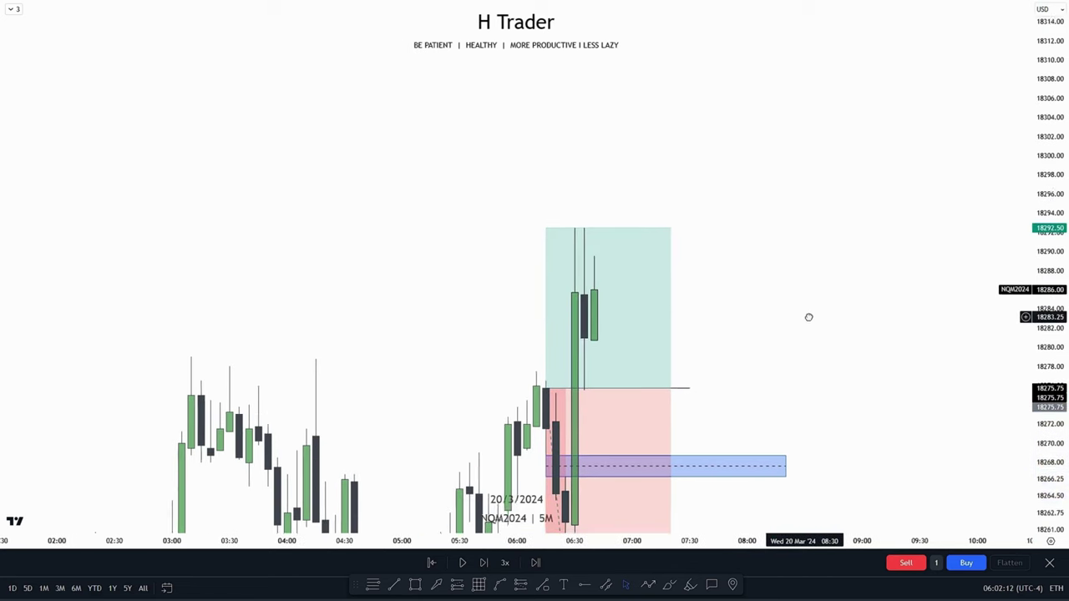
{"action": "left_click_drag", "start_coordinate": [777, 349], "coordinate": [759, 217]}
{"action": "left_click", "coordinate": [577, 303]}
{"action": "left_click", "coordinate": [674, 209]}
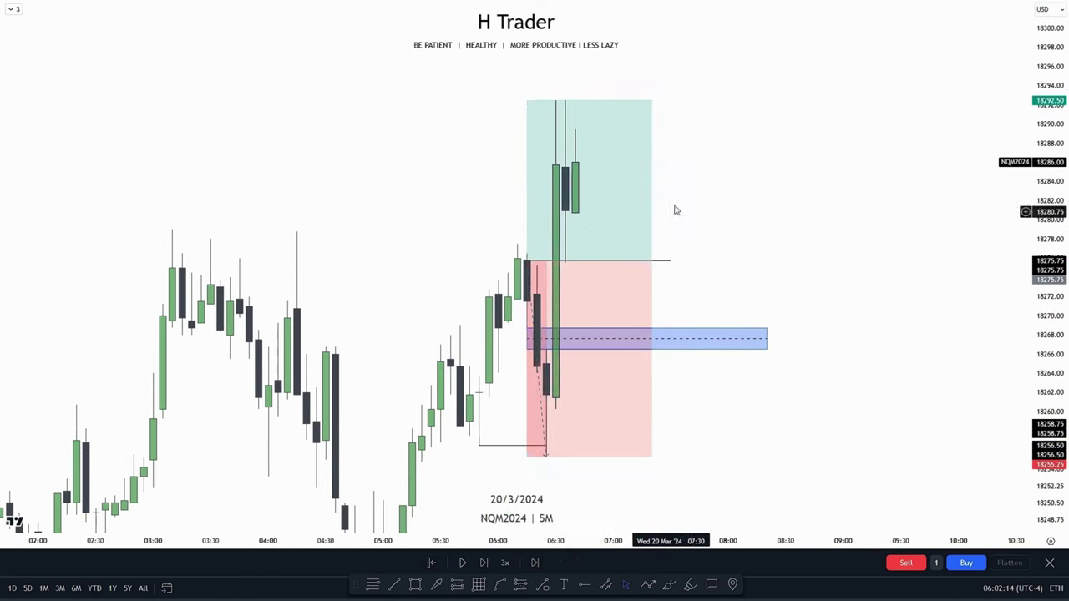
- Examine the long position's stop placement and risk/reward ratio against the candles from 06:15 to 06:40
{"action": "left_click_drag", "start_coordinate": [807, 176], "coordinate": [770, 232]}
{"action": "scroll", "coordinate": [758, 271], "scroll_direction": "up", "scroll_amount": 1}
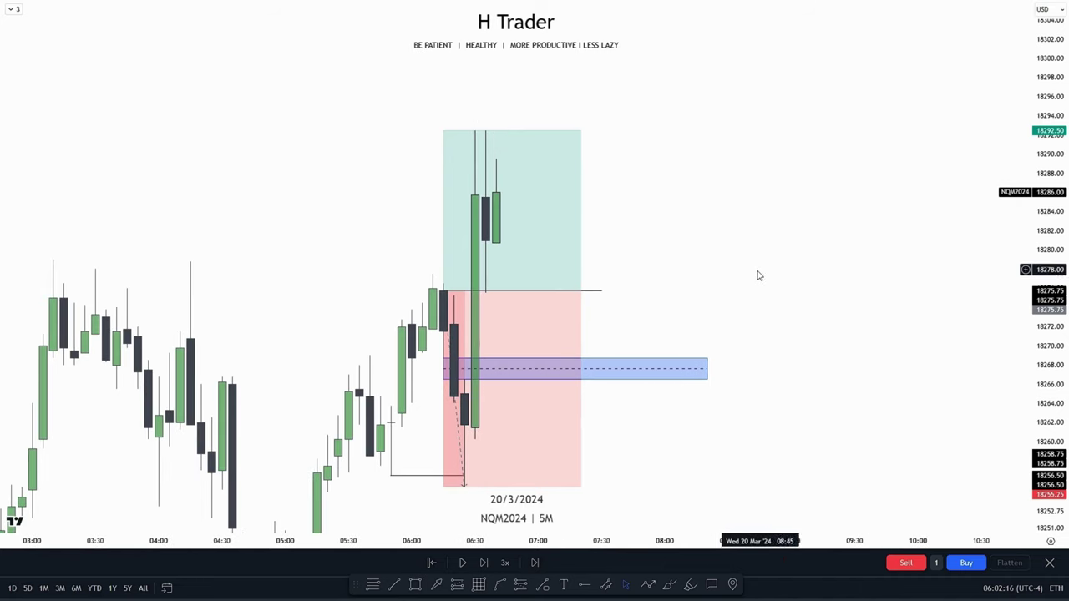
{"action": "left_click_drag", "start_coordinate": [732, 273], "coordinate": [822, 259]}
{"action": "scroll", "coordinate": [802, 266], "scroll_direction": "up", "scroll_amount": 2}
{"action": "left_click_drag", "start_coordinate": [1061, 308], "coordinate": [1061, 257]}
{"action": "scroll", "coordinate": [799, 284], "scroll_direction": "up", "scroll_amount": 1}
{"action": "left_click_drag", "start_coordinate": [799, 284], "coordinate": [843, 259]}
{"action": "scroll", "coordinate": [842, 262], "scroll_direction": "up", "scroll_amount": 1}
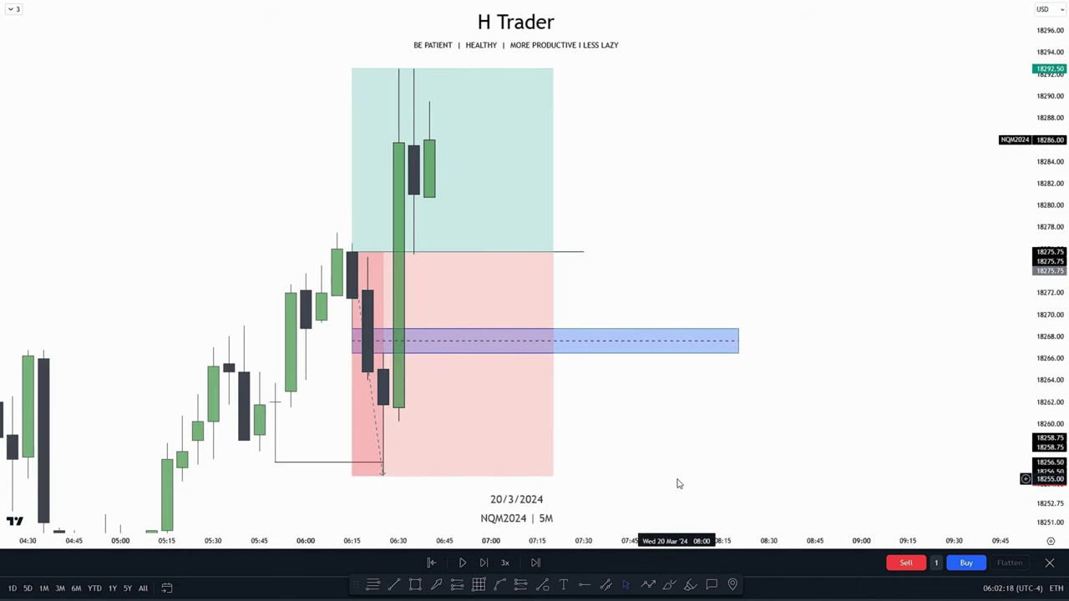
{"action": "left_click_drag", "start_coordinate": [582, 473], "coordinate": [677, 437]}
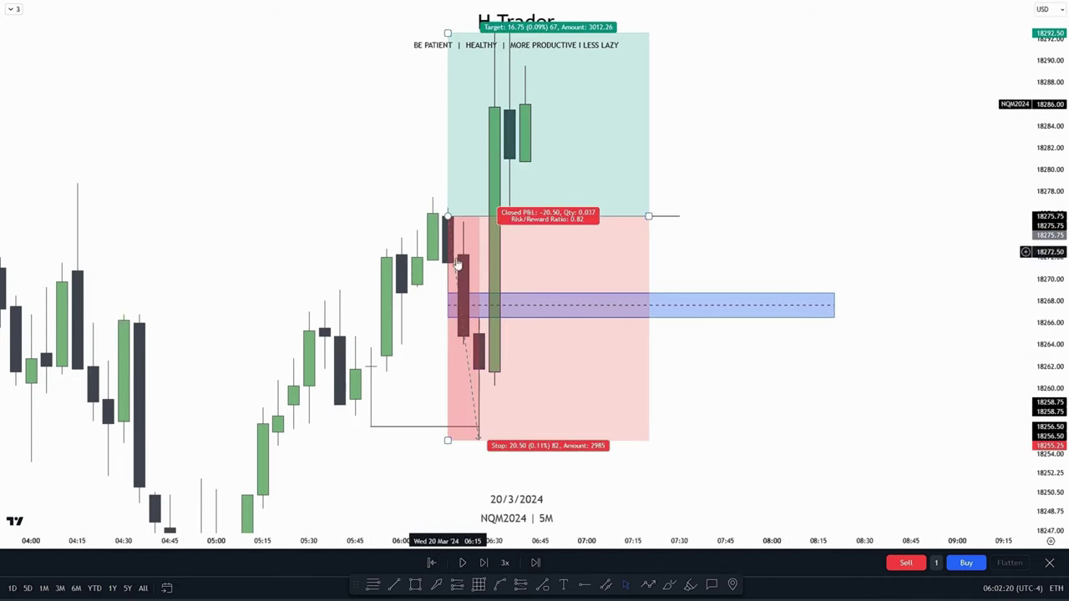
{"action": "left_click_drag", "start_coordinate": [756, 394], "coordinate": [756, 435]}
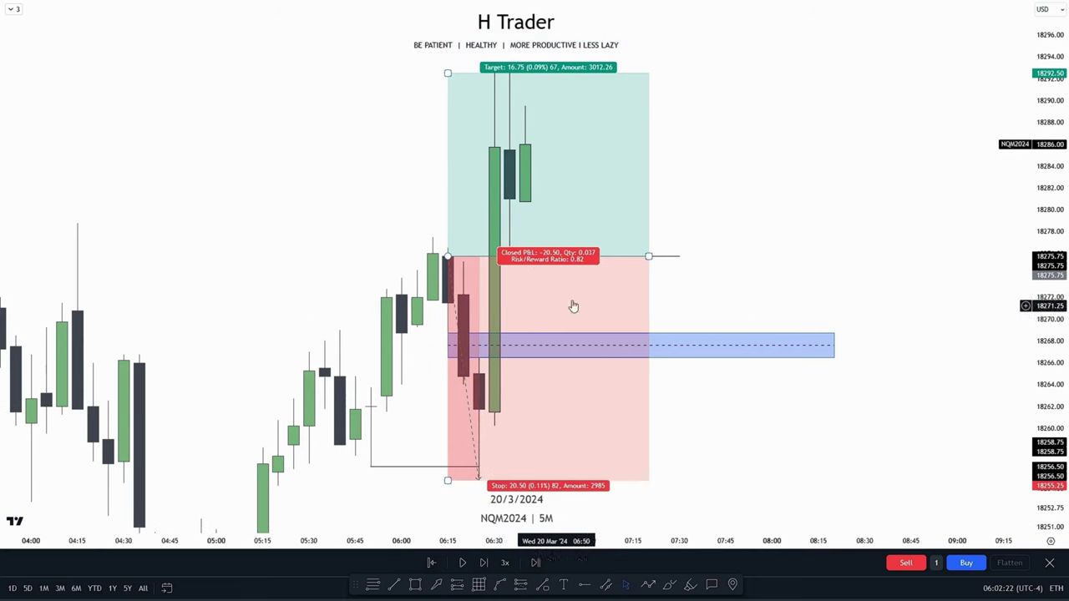
{"action": "left_click_drag", "start_coordinate": [721, 320], "coordinate": [739, 389]}
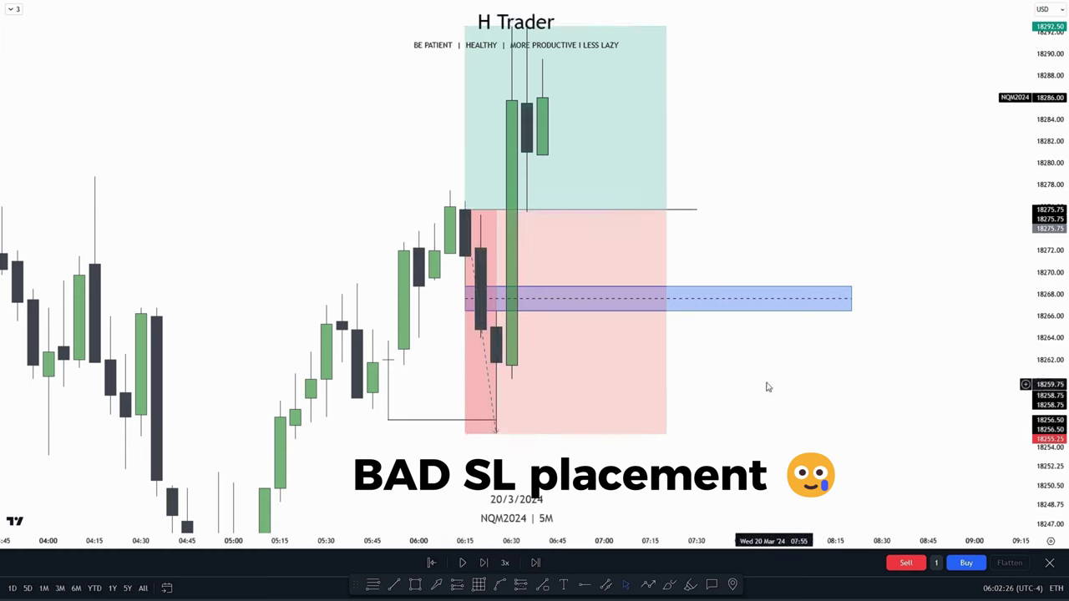
- Raise the long position's target to 18316.75 for a risk/reward ratio of 2
{"action": "left_click_drag", "start_coordinate": [777, 400], "coordinate": [779, 521]}
{"action": "left_click_drag", "start_coordinate": [868, 305], "coordinate": [875, 448]}
{"action": "left_click_drag", "start_coordinate": [1065, 188], "coordinate": [1061, 351]}
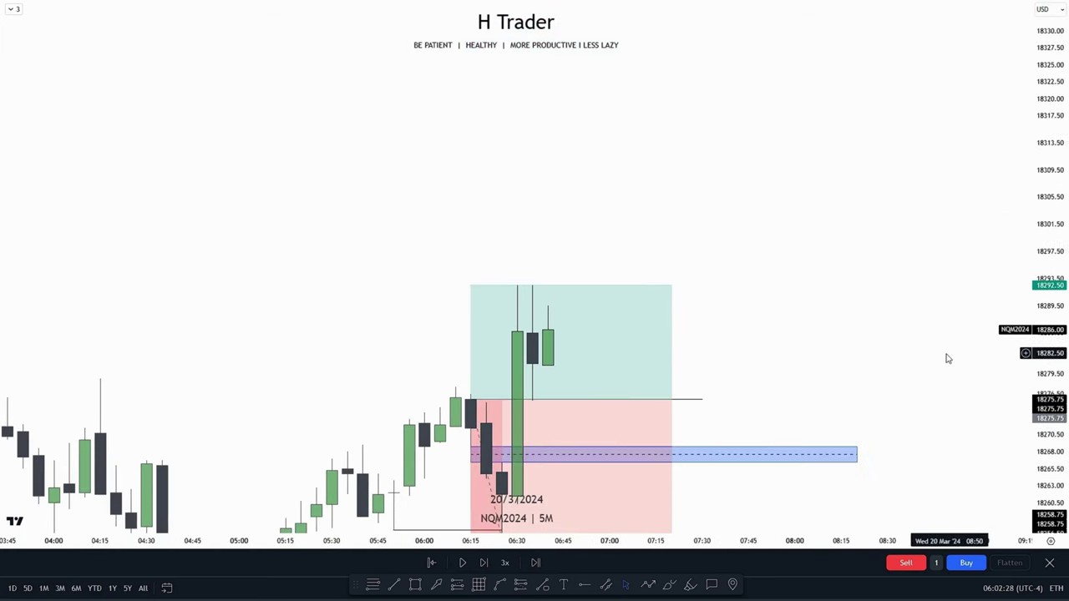
{"action": "scroll", "coordinate": [944, 351], "scroll_direction": "down", "scroll_amount": 4}
{"action": "left_click_drag", "start_coordinate": [908, 309], "coordinate": [807, 306]}
{"action": "left_click_drag", "start_coordinate": [564, 283], "coordinate": [546, 119]}
- Play the replay forward to the 07:20 candle, pause it, and check the long position's target and risk/reward labels
{"action": "left_click_drag", "start_coordinate": [1064, 220], "coordinate": [1064, 256]}
{"action": "left_click_drag", "start_coordinate": [821, 235], "coordinate": [751, 281]}
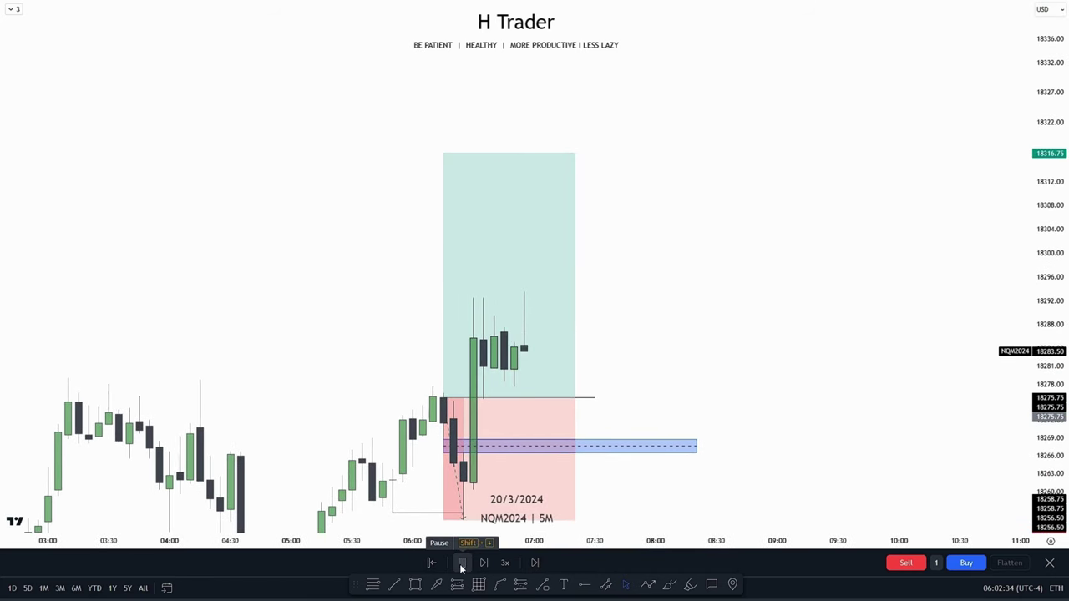
{"action": "left_click", "coordinate": [462, 564]}
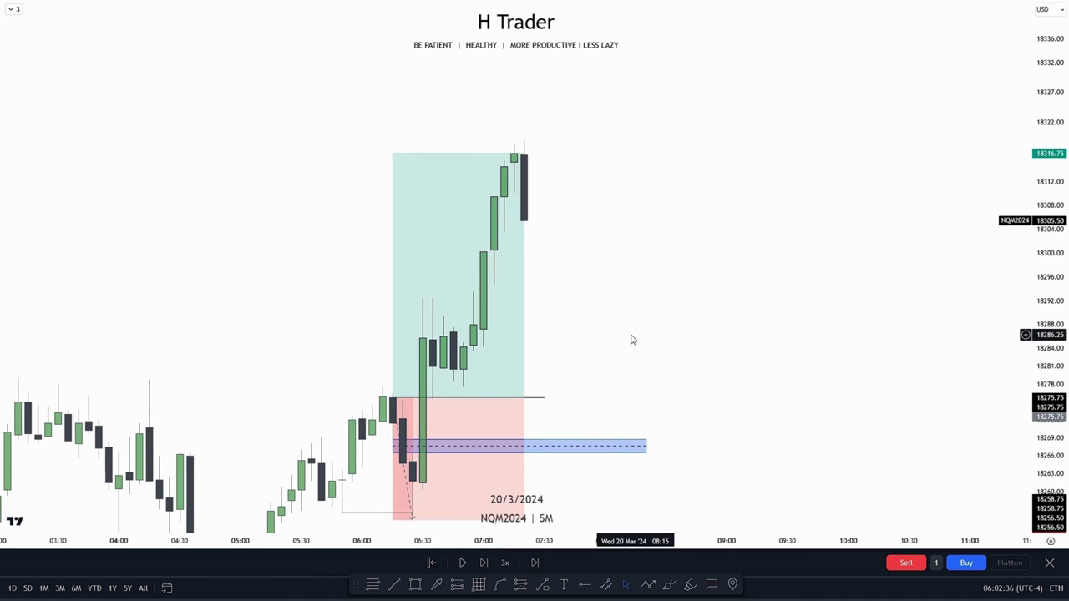
{"action": "left_click_drag", "start_coordinate": [629, 338], "coordinate": [738, 276]}
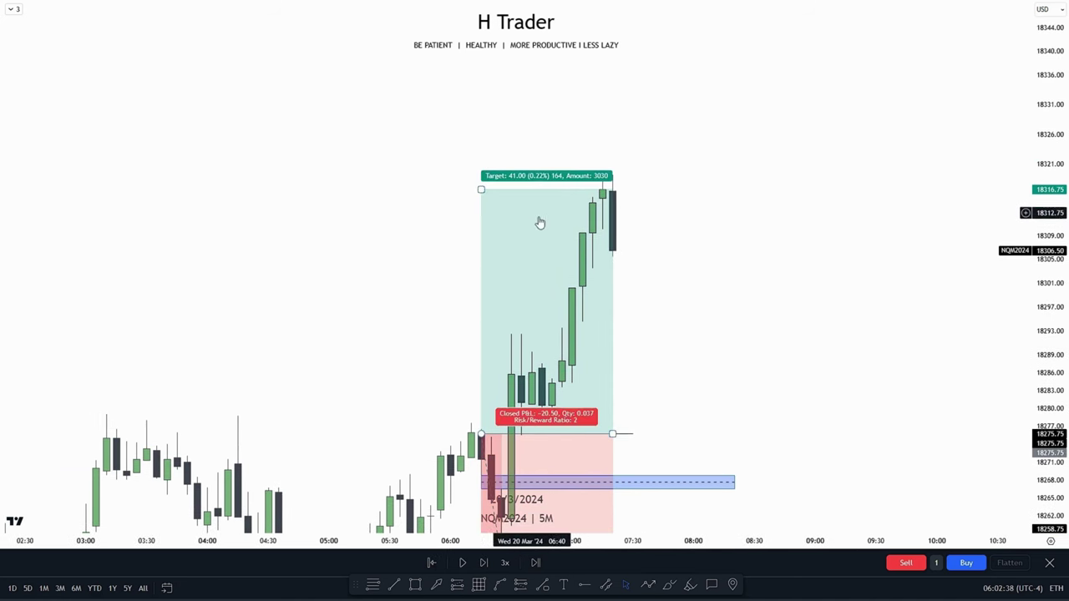
{"action": "left_click_drag", "start_coordinate": [730, 236], "coordinate": [726, 232]}
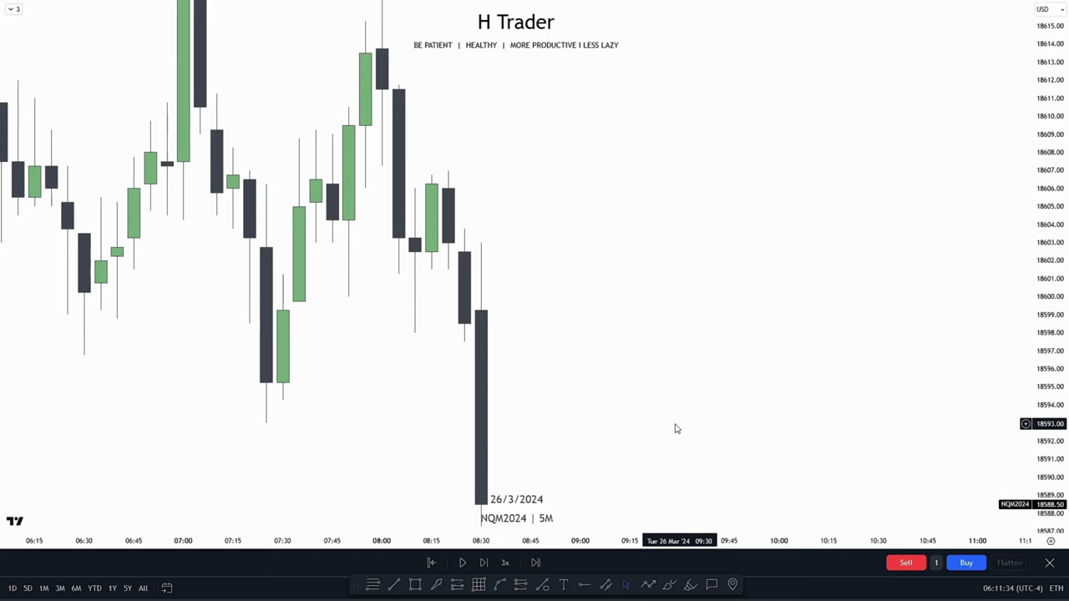
- On the 26/3/2024 chart, draw a rectangle from the 08:00 candle's low down to 18606.00 at about 08:45, and delete it
{"action": "left_click_drag", "start_coordinate": [666, 420], "coordinate": [656, 452]}
{"action": "left_click", "coordinate": [416, 585]}
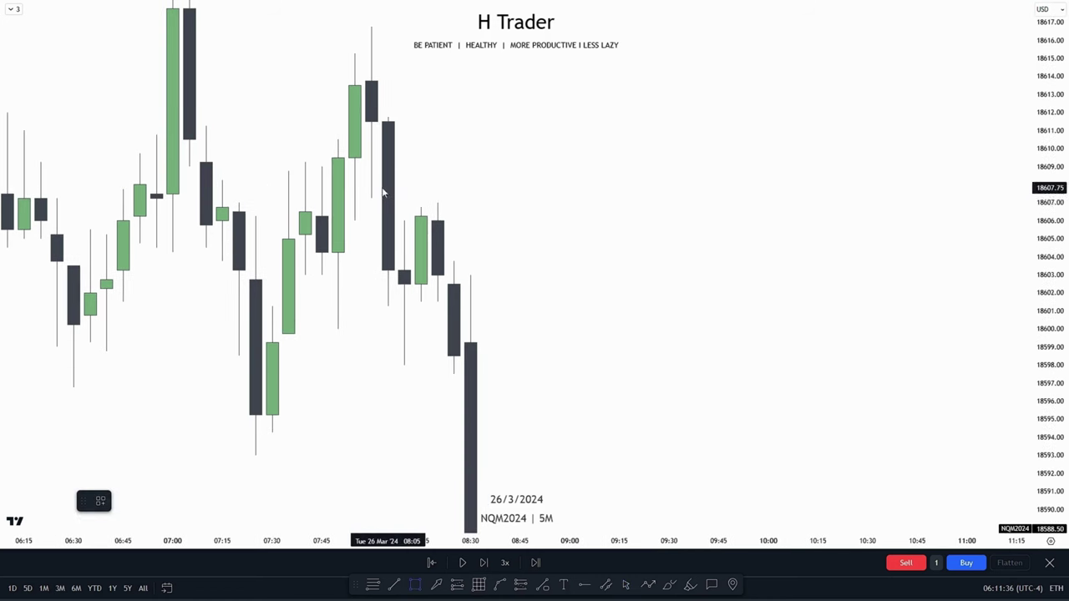
{"action": "left_click", "coordinate": [371, 199]}
{"action": "left_click", "coordinate": [520, 221]}
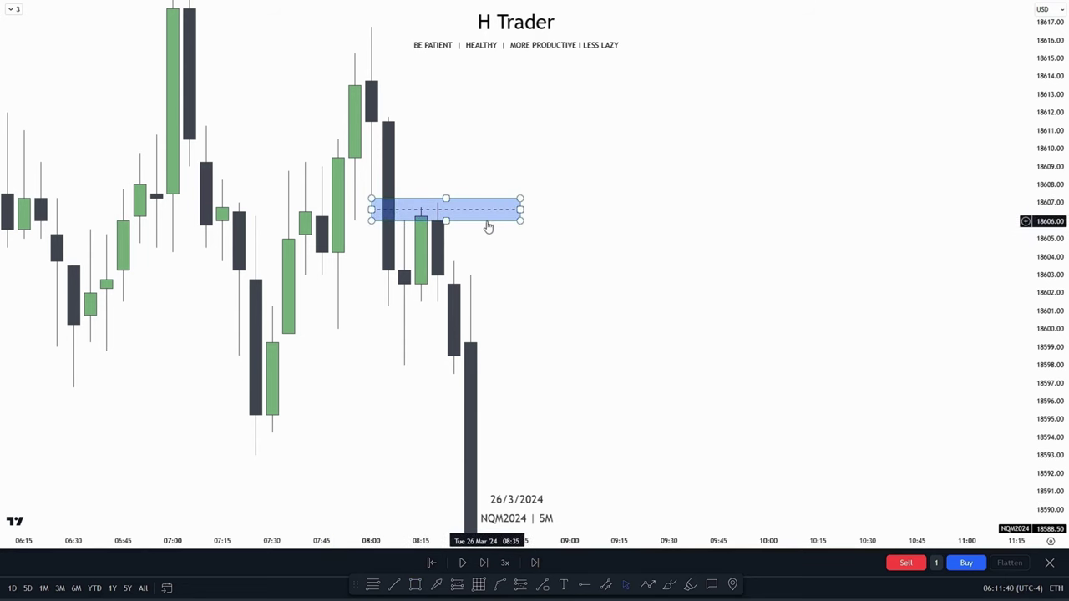
{"action": "left_click", "coordinate": [488, 227]}
{"action": "key", "text": "Delete"}
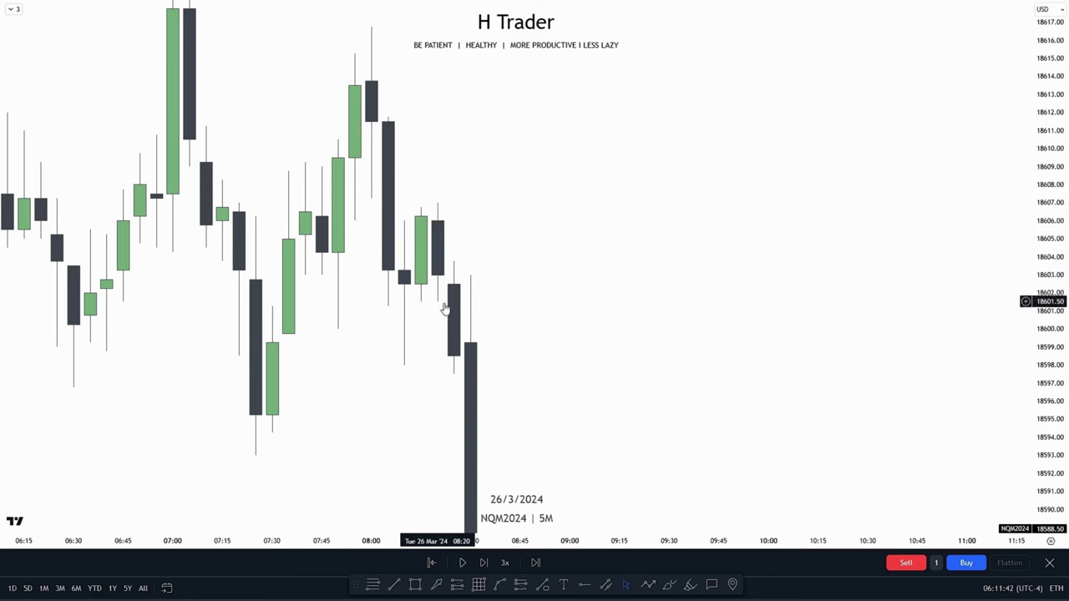
- Draw a horizontal trend line at 18602.50 from the 08:15 up-close candle's open to about 08:50
{"action": "left_click_drag", "start_coordinate": [602, 383], "coordinate": [649, 343]}
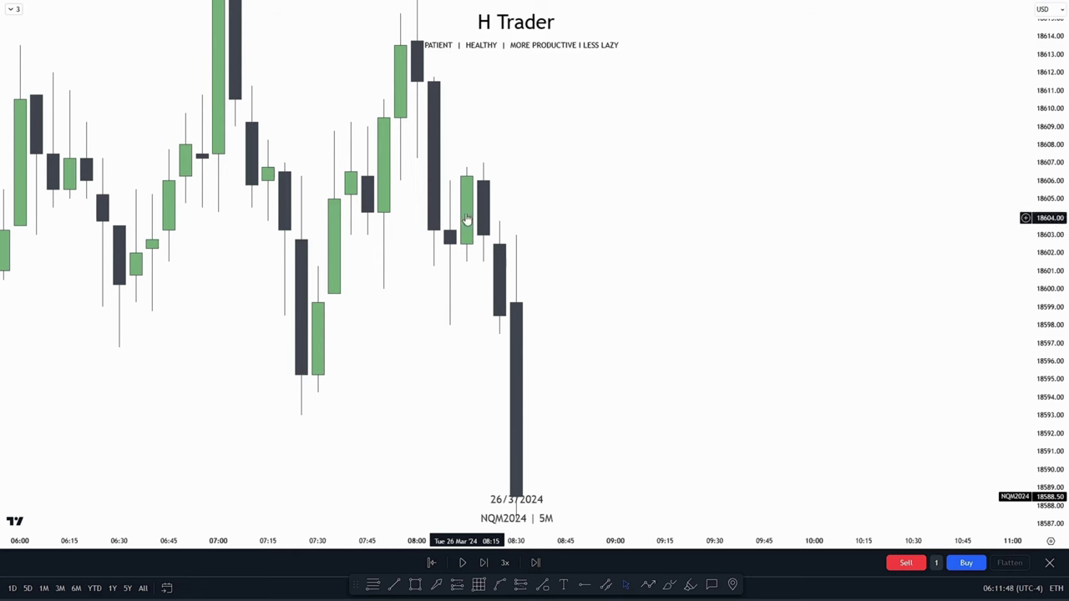
{"action": "left_click_drag", "start_coordinate": [473, 232], "coordinate": [426, 254]}
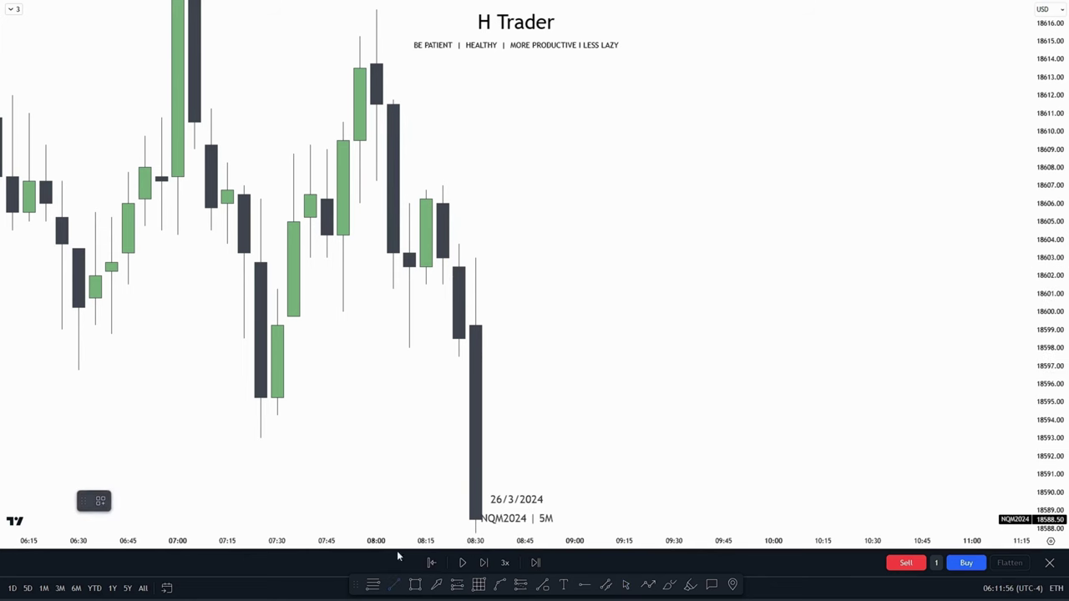
{"action": "left_click", "coordinate": [541, 289], "text": "shift"}
{"action": "left_click", "coordinate": [547, 287]}
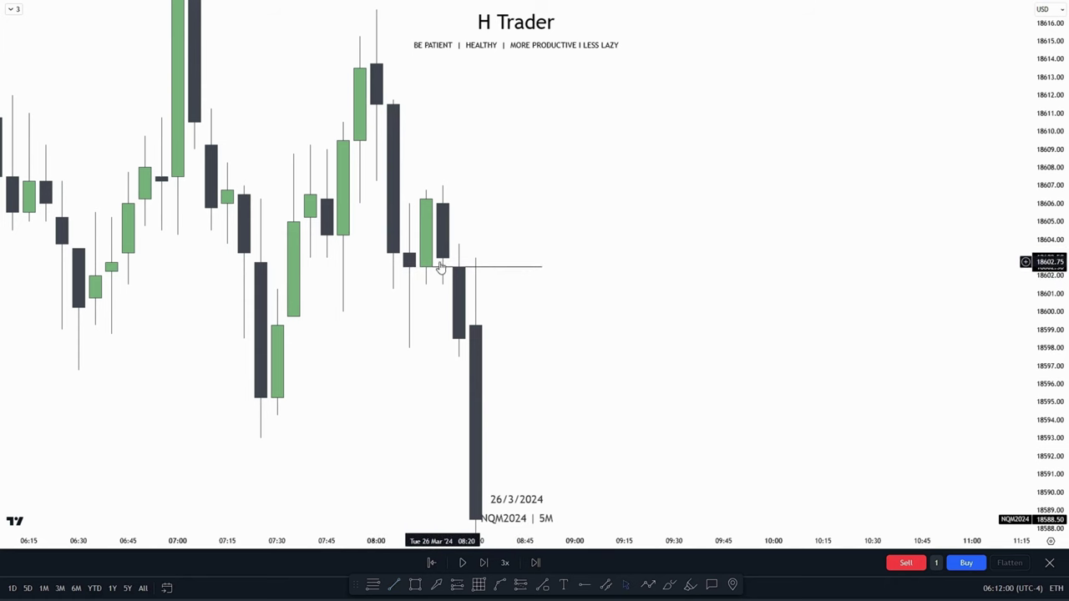
- Draw a thin gap rectangle between 18603.00 and 18602.50 from the 08:20 candle to about 09:05, and delete it
{"action": "left_click", "coordinate": [420, 585]}
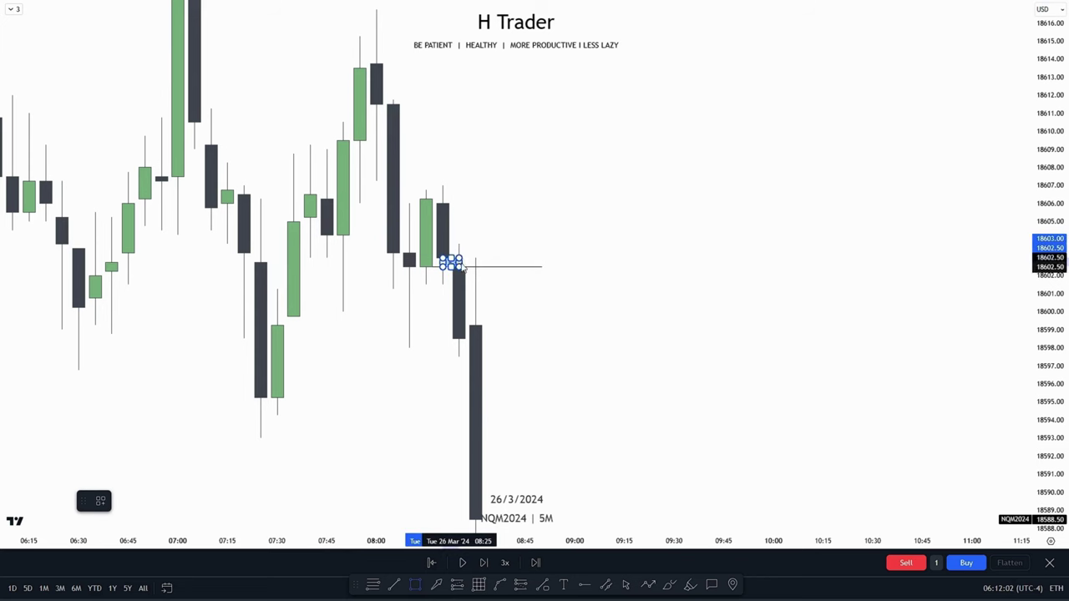
{"action": "left_click", "coordinate": [465, 266]}
{"action": "left_click_drag", "start_coordinate": [464, 262], "coordinate": [591, 261]}
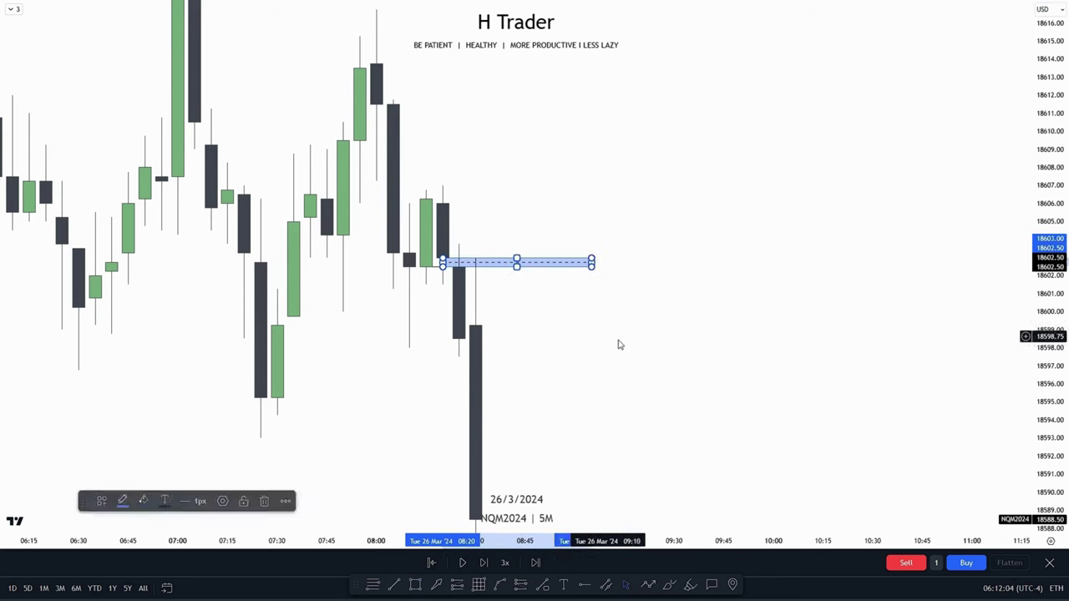
{"action": "left_click", "coordinate": [553, 281]}
{"action": "left_click", "coordinate": [590, 265]}
{"action": "key", "text": "Delete"}
- Play the replay forward to the 08:45 candle, and draw a horizontal line at 18564.25 from the 03:55 low to the 08:40 candle
{"action": "left_click_drag", "start_coordinate": [660, 361], "coordinate": [715, 286]}
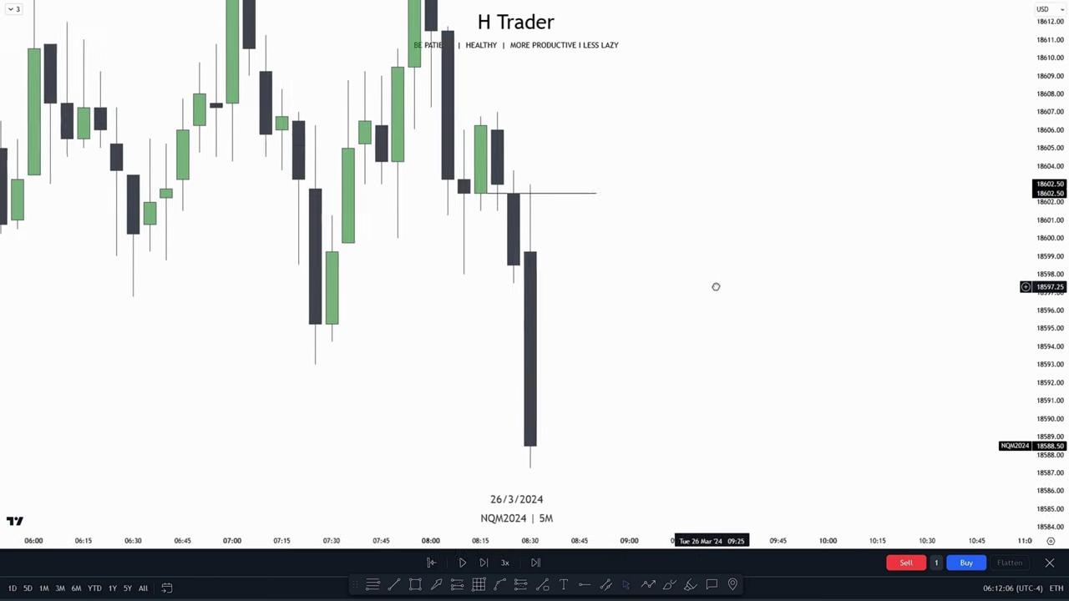
{"action": "scroll", "coordinate": [569, 418], "scroll_direction": "down", "scroll_amount": 7}
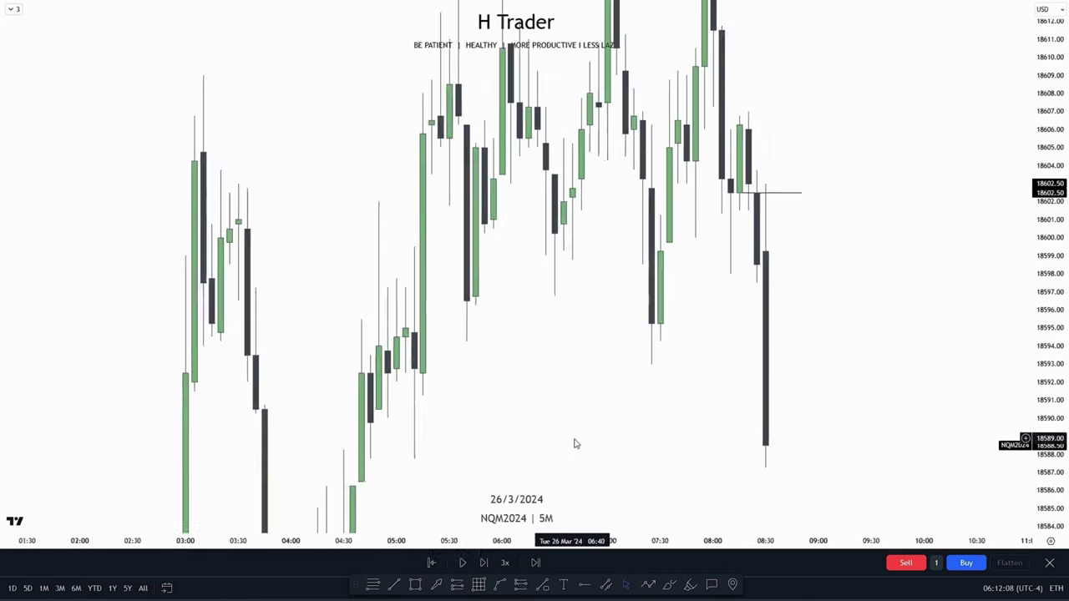
{"action": "left_click_drag", "start_coordinate": [612, 436], "coordinate": [465, 339]}
{"action": "left_click", "coordinate": [465, 564]}
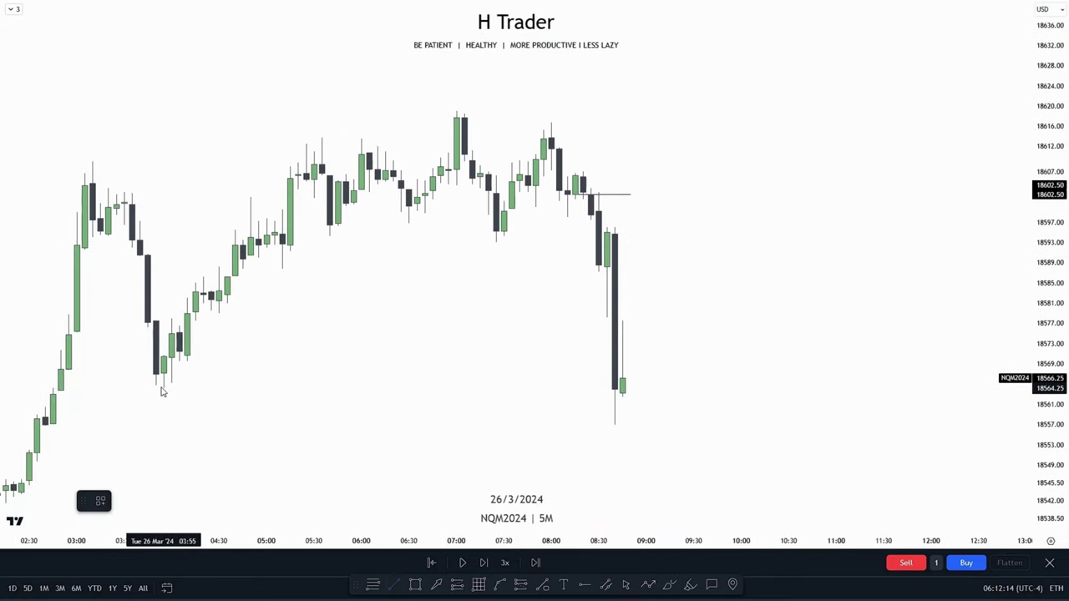
{"action": "left_click", "coordinate": [162, 391]}
{"action": "left_click", "coordinate": [620, 412]}
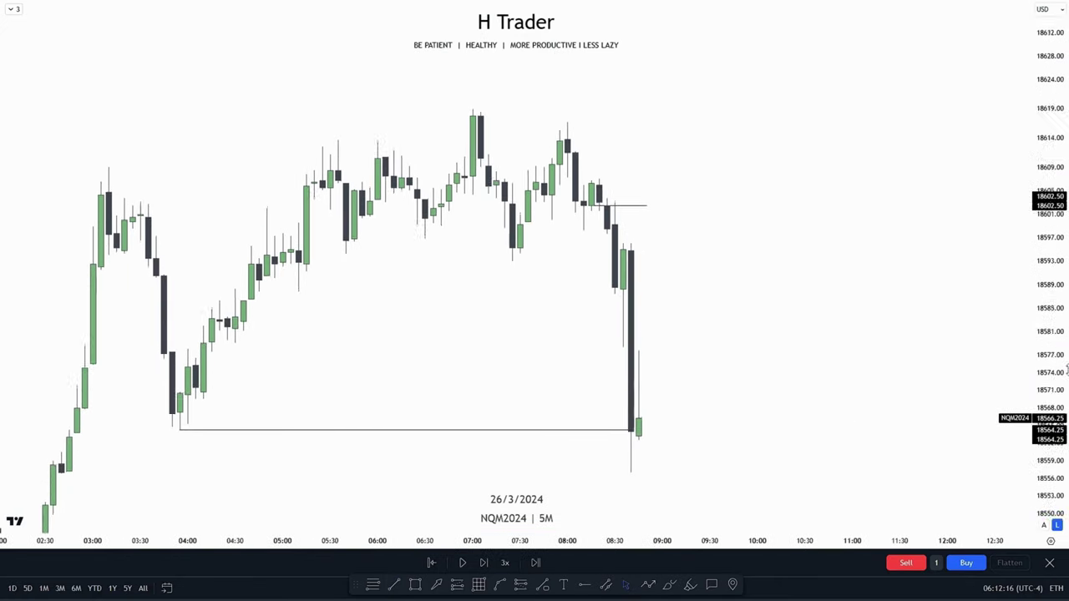
- Draw a horizontal trend line at 18601.50 from the 08:20 candle's low, just below the 18602.50 line
{"action": "scroll", "coordinate": [769, 295], "scroll_direction": "up", "scroll_amount": 4}
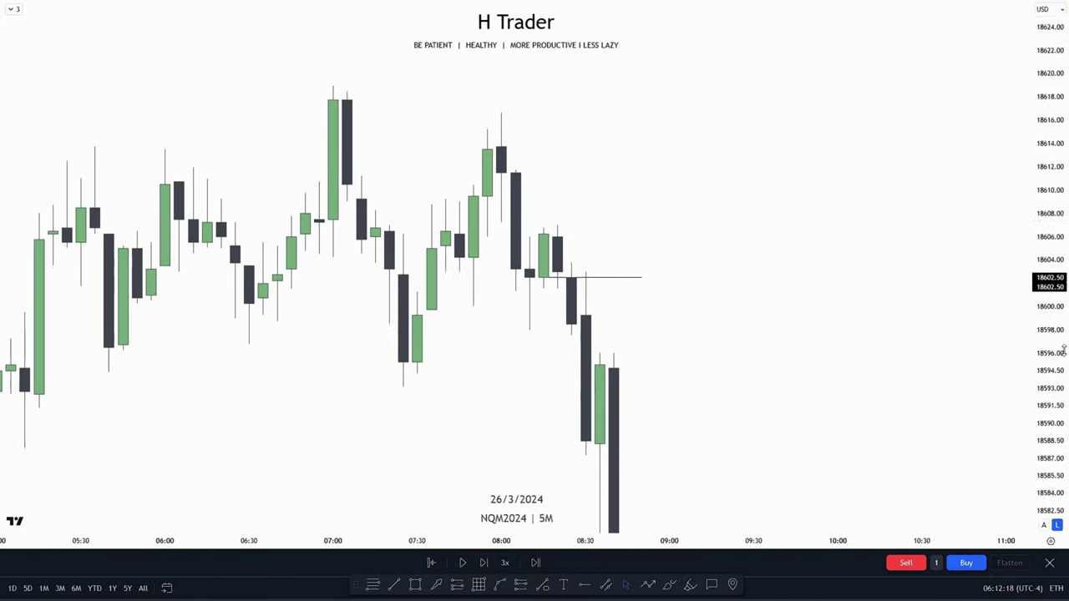
{"action": "scroll", "coordinate": [768, 337], "scroll_direction": "up", "scroll_amount": 4}
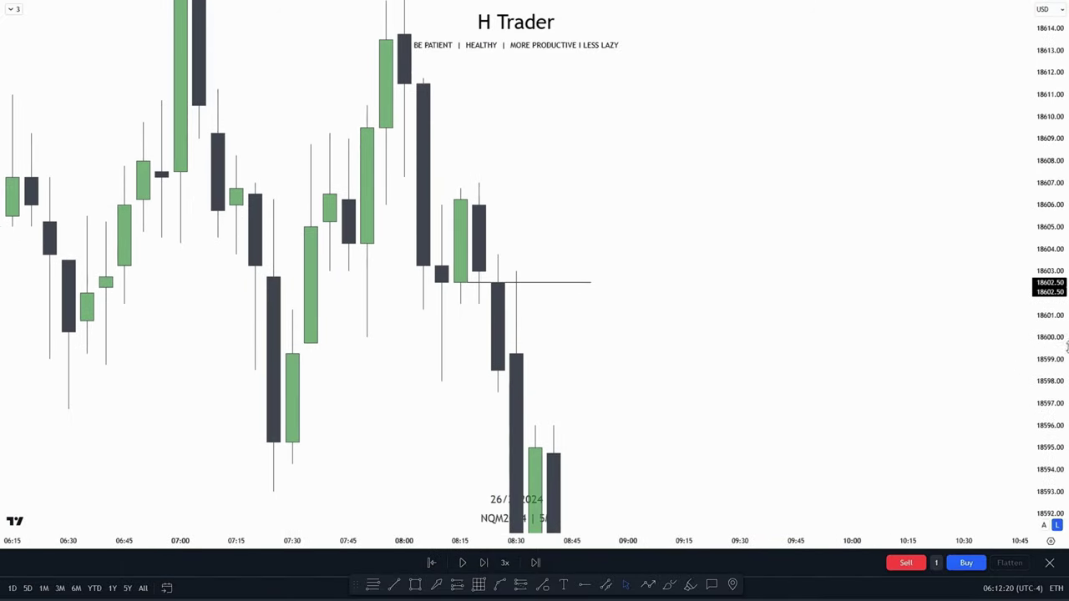
{"action": "left_click_drag", "start_coordinate": [1066, 346], "coordinate": [1058, 315]}
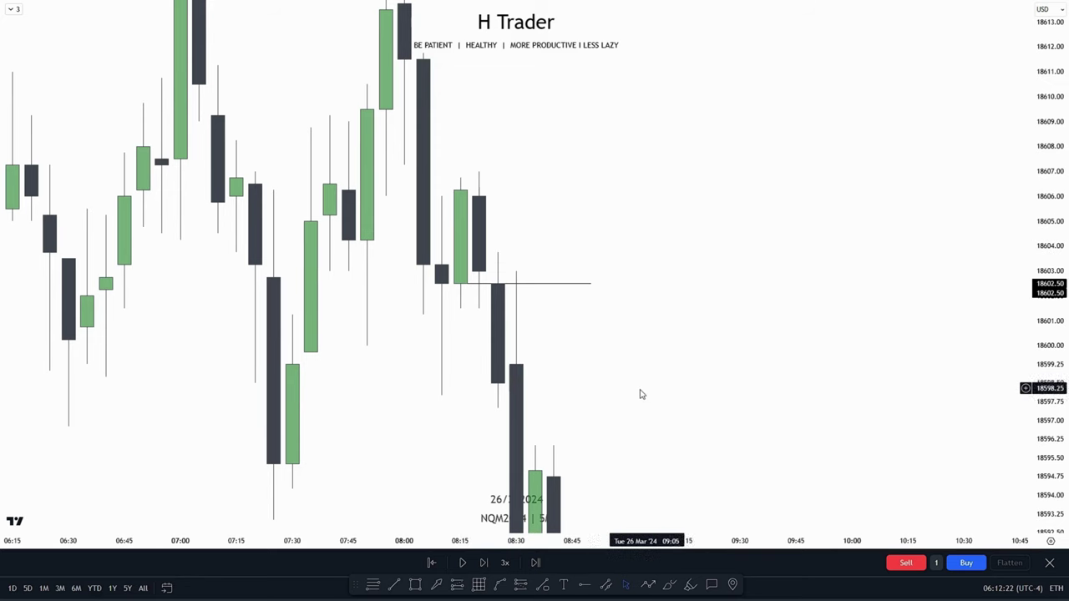
{"action": "left_click_drag", "start_coordinate": [640, 393], "coordinate": [573, 348]}
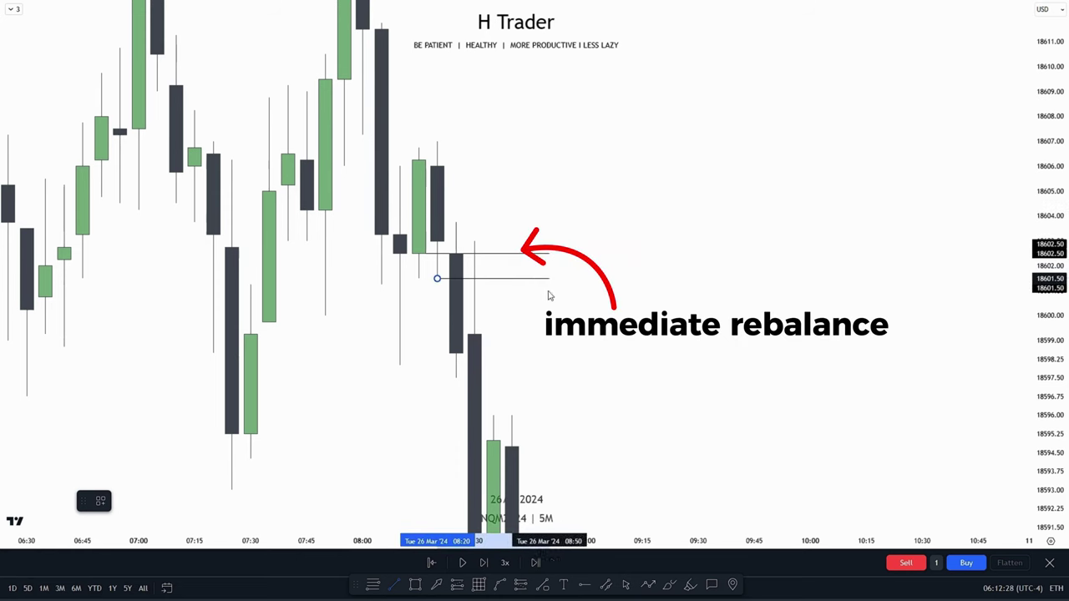
{"action": "left_click", "coordinate": [680, 277]}
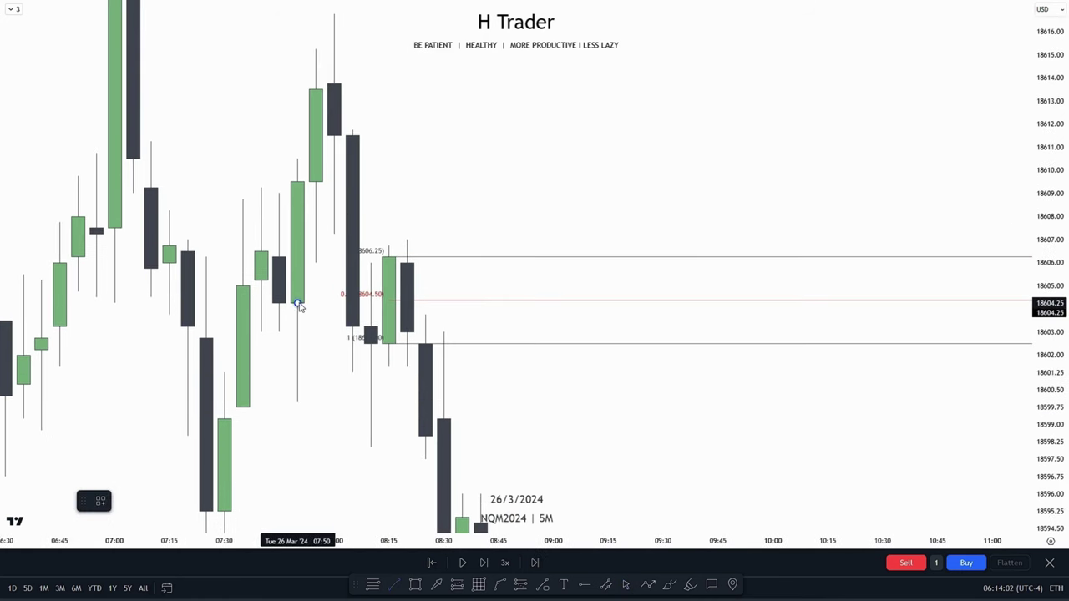
- Draw a horizontal line at 18604.25 from the 07:50 up-close candle's open to the 08:15 candle
{"action": "left_click", "coordinate": [393, 308]}
{"action": "left_click_drag", "start_coordinate": [535, 397], "coordinate": [576, 373]}
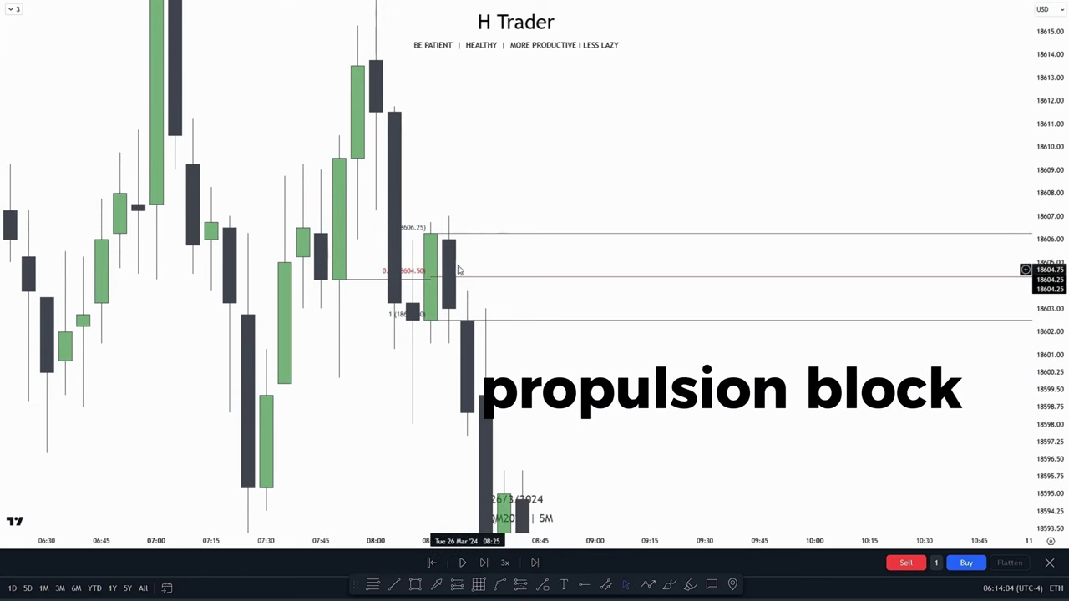
- Delete the short horizontal line at 18604.25 running from the 07:50 candle to the 08:15 candle, and review the decline from the 08:15 candle
{"action": "key", "text": "Delete"}
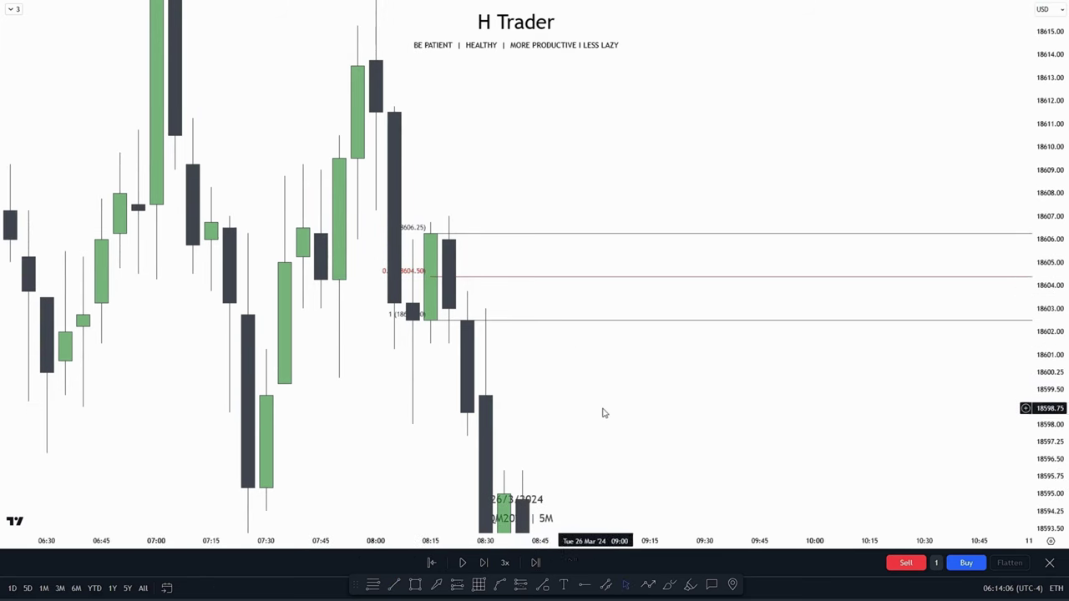
{"action": "left_click_drag", "start_coordinate": [606, 406], "coordinate": [618, 389]}
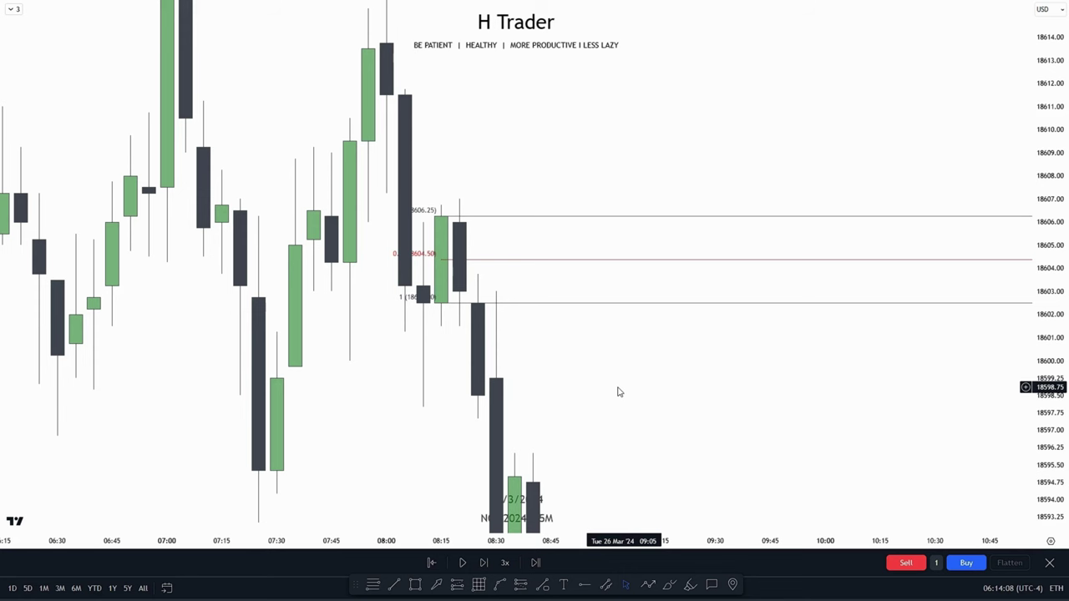
{"action": "left_click_drag", "start_coordinate": [632, 381], "coordinate": [603, 361]}
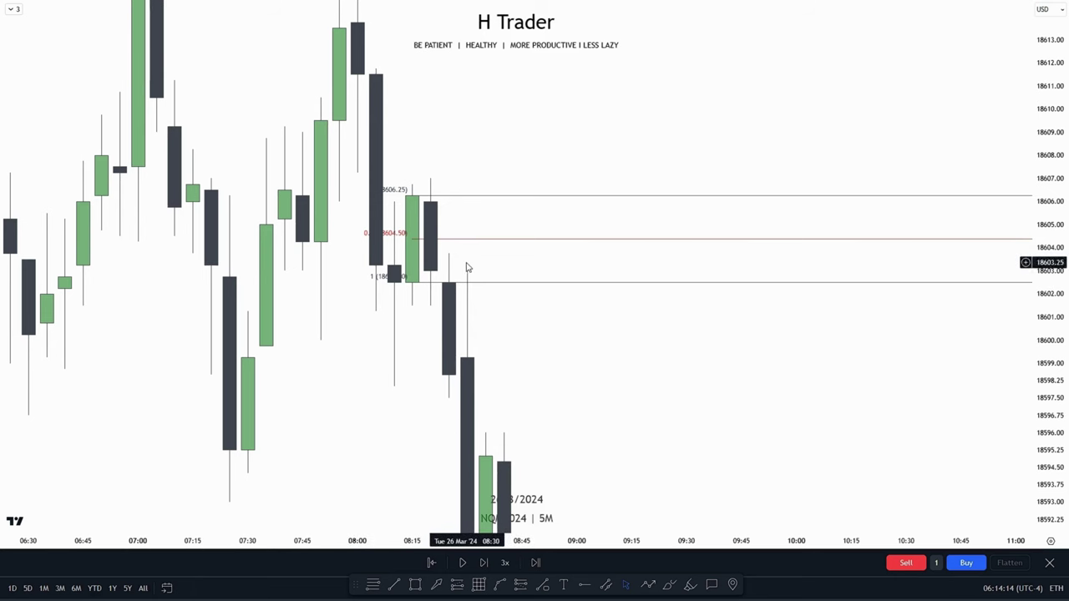
{"action": "left_click_drag", "start_coordinate": [559, 292], "coordinate": [570, 316]}
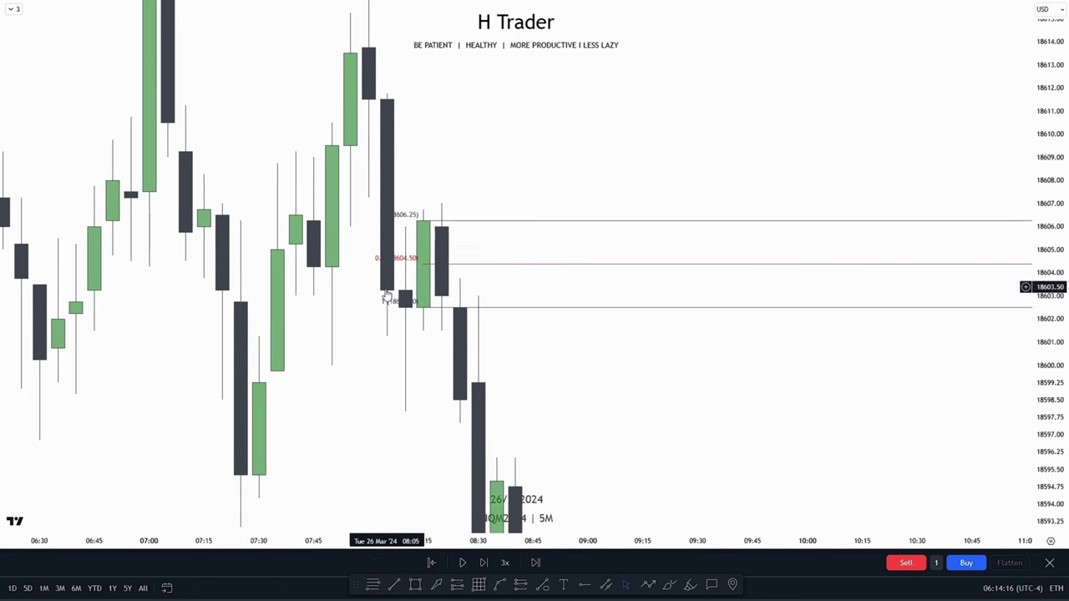
{"action": "left_click_drag", "start_coordinate": [563, 394], "coordinate": [585, 288]}
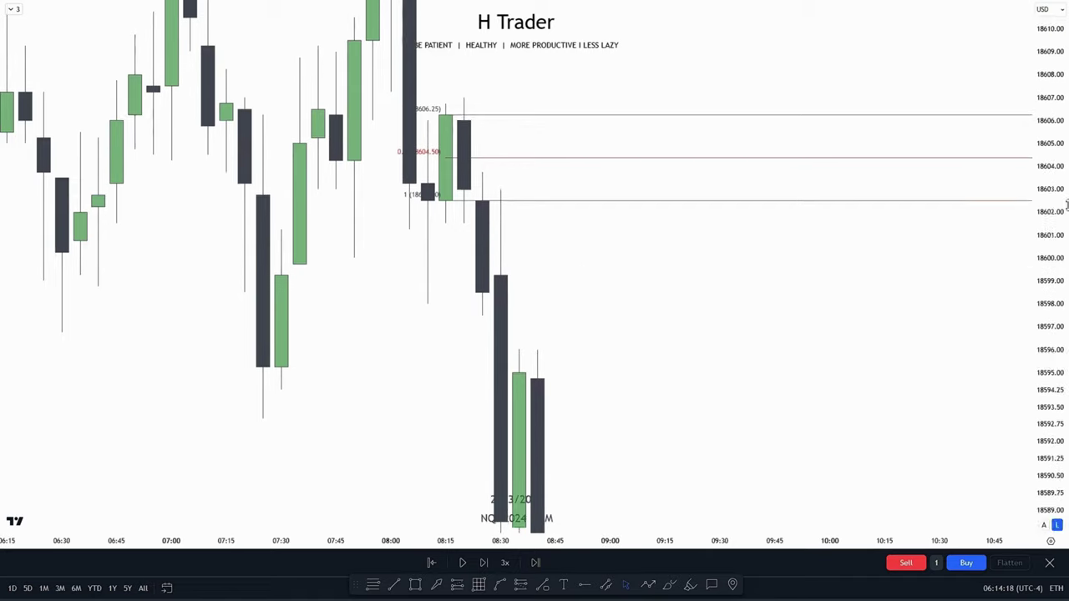
{"action": "left_click_drag", "start_coordinate": [1067, 206], "coordinate": [1037, 325]}
{"action": "scroll", "coordinate": [514, 367], "scroll_direction": "down", "scroll_amount": 1}
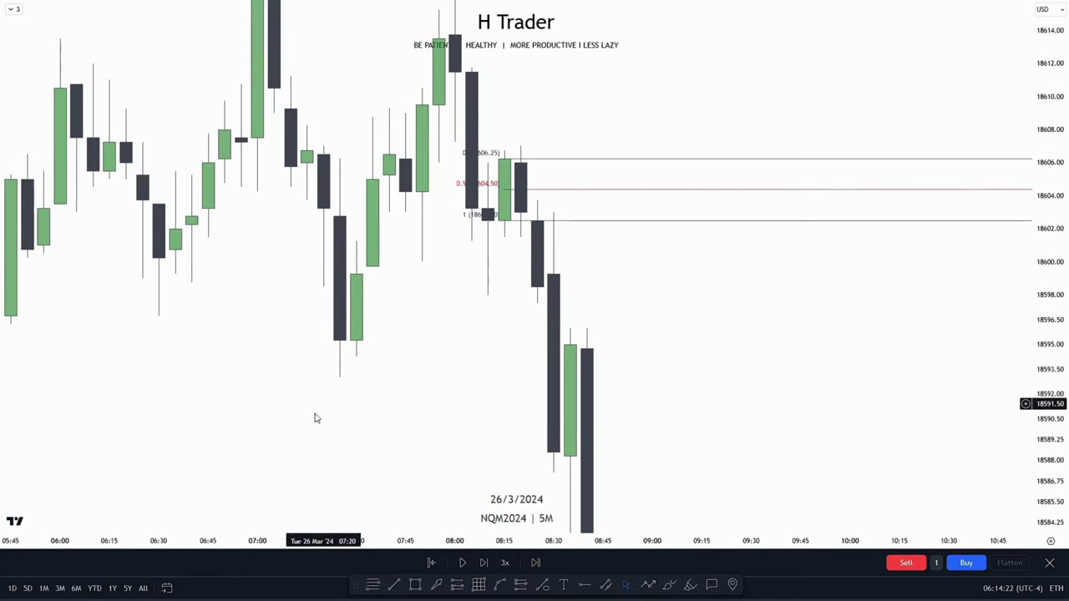